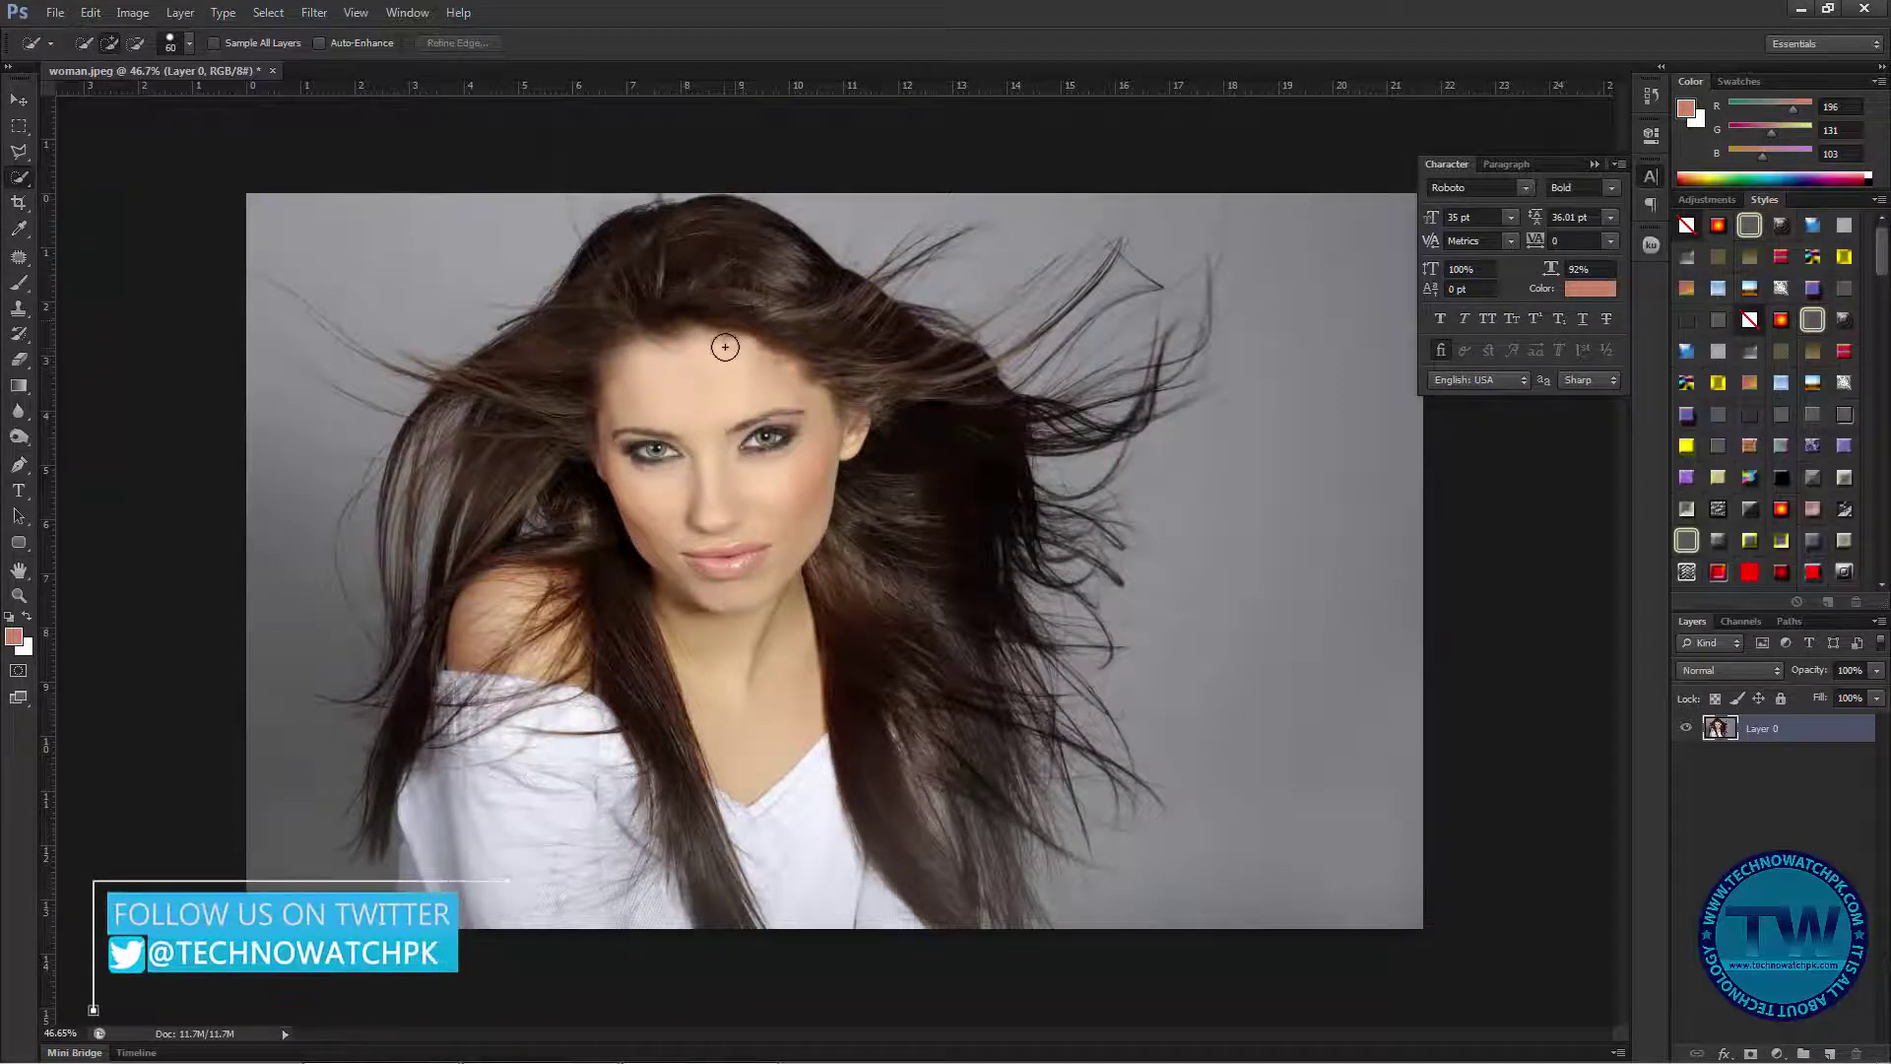
- Select the woman's face, body and main hair mass with the Quick Selection tool, undoing the stroke that spills into the background
{"action": "mouse_move", "coordinate": [722, 333]}
{"action": "left_mouse_down"}
{"action": "mouse_move", "coordinate": [712, 375]}
{"action": "mouse_move", "coordinate": [734, 744]}
{"action": "mouse_move", "coordinate": [789, 895]}
{"action": "left_mouse_up"}
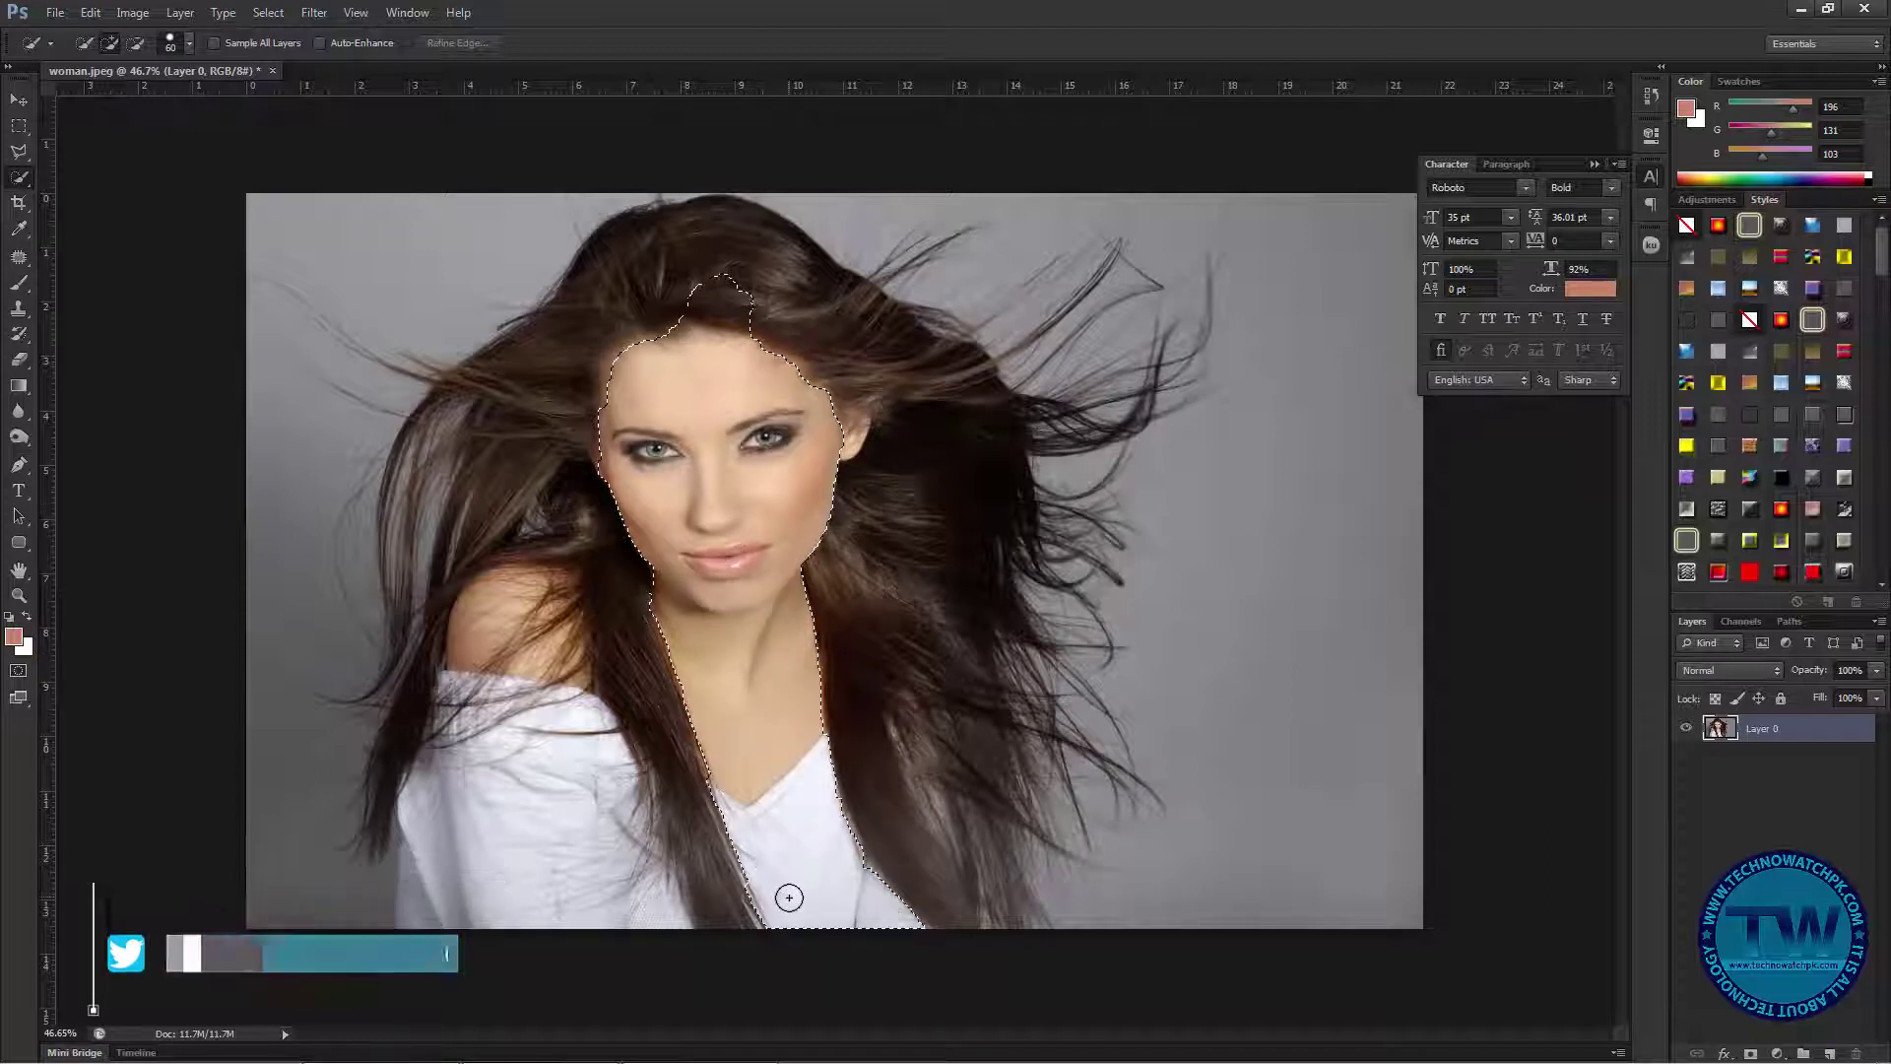
{"action": "left_click", "coordinate": [640, 601]}
{"action": "mouse_move", "coordinate": [640, 601]}
{"action": "left_mouse_down"}
{"action": "mouse_move", "coordinate": [563, 819]}
{"action": "mouse_move", "coordinate": [550, 919]}
{"action": "left_mouse_up"}
{"action": "mouse_move", "coordinate": [535, 663]}
{"action": "left_mouse_down"}
{"action": "mouse_move", "coordinate": [464, 766]}
{"action": "mouse_move", "coordinate": [430, 864]}
{"action": "left_mouse_up"}
{"action": "mouse_move", "coordinate": [523, 604]}
{"action": "left_mouse_down"}
{"action": "mouse_move", "coordinate": [448, 690]}
{"action": "mouse_move", "coordinate": [433, 394]}
{"action": "left_mouse_up"}
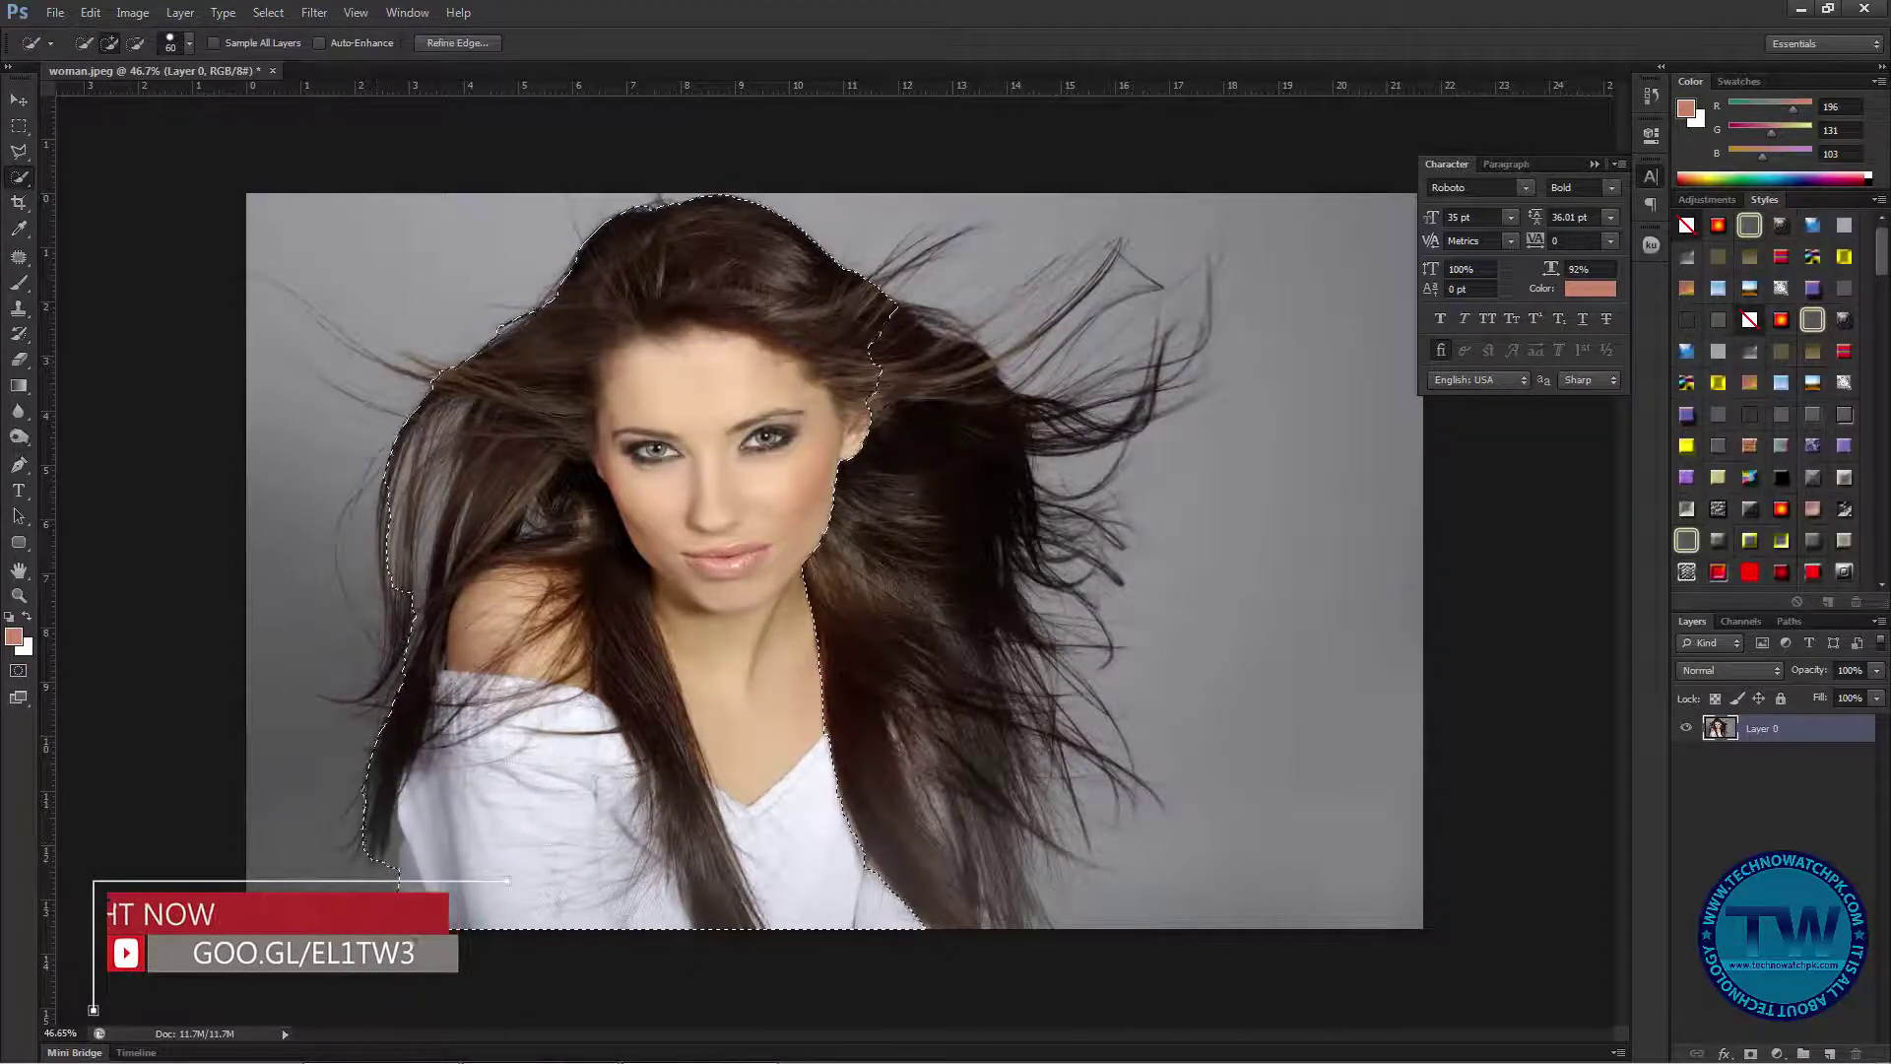
{"action": "mouse_move", "coordinate": [859, 345]}
{"action": "left_mouse_down"}
{"action": "mouse_move", "coordinate": [977, 832]}
{"action": "mouse_move", "coordinate": [979, 912]}
{"action": "left_mouse_up"}
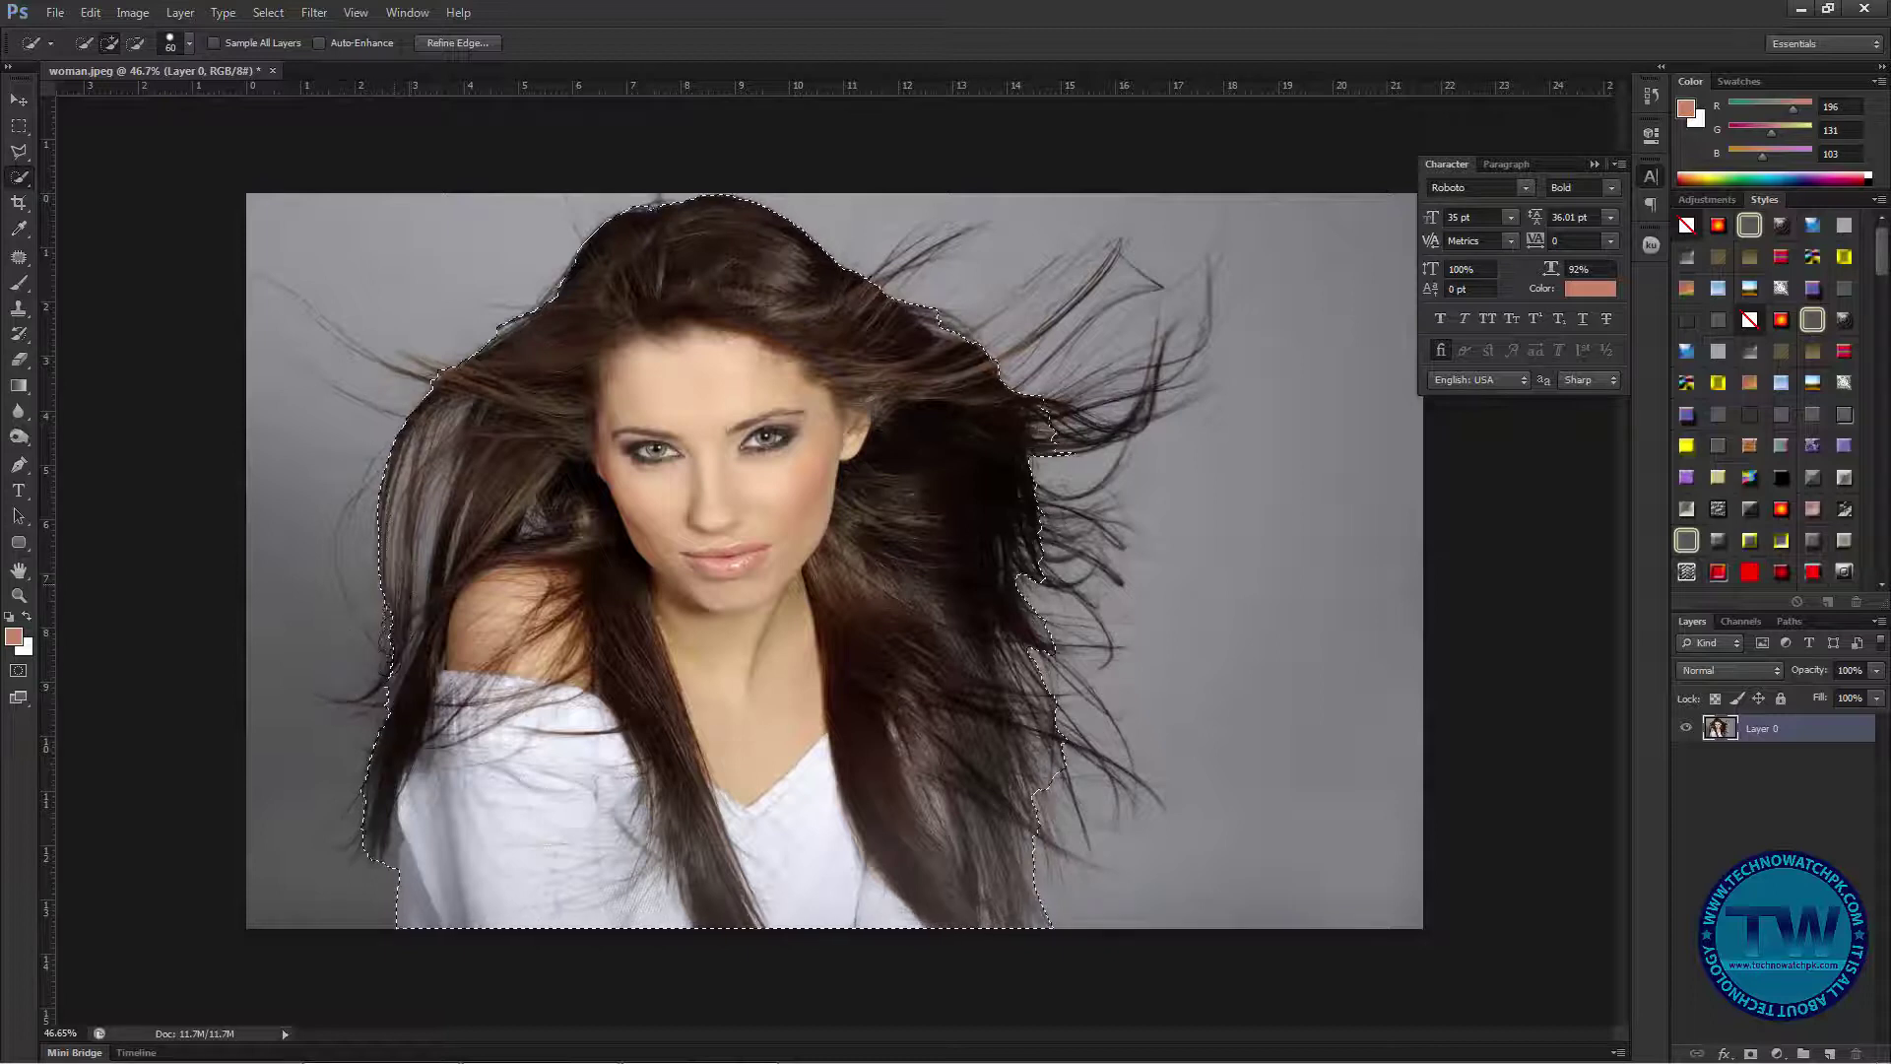
{"action": "left_click", "coordinate": [378, 722]}
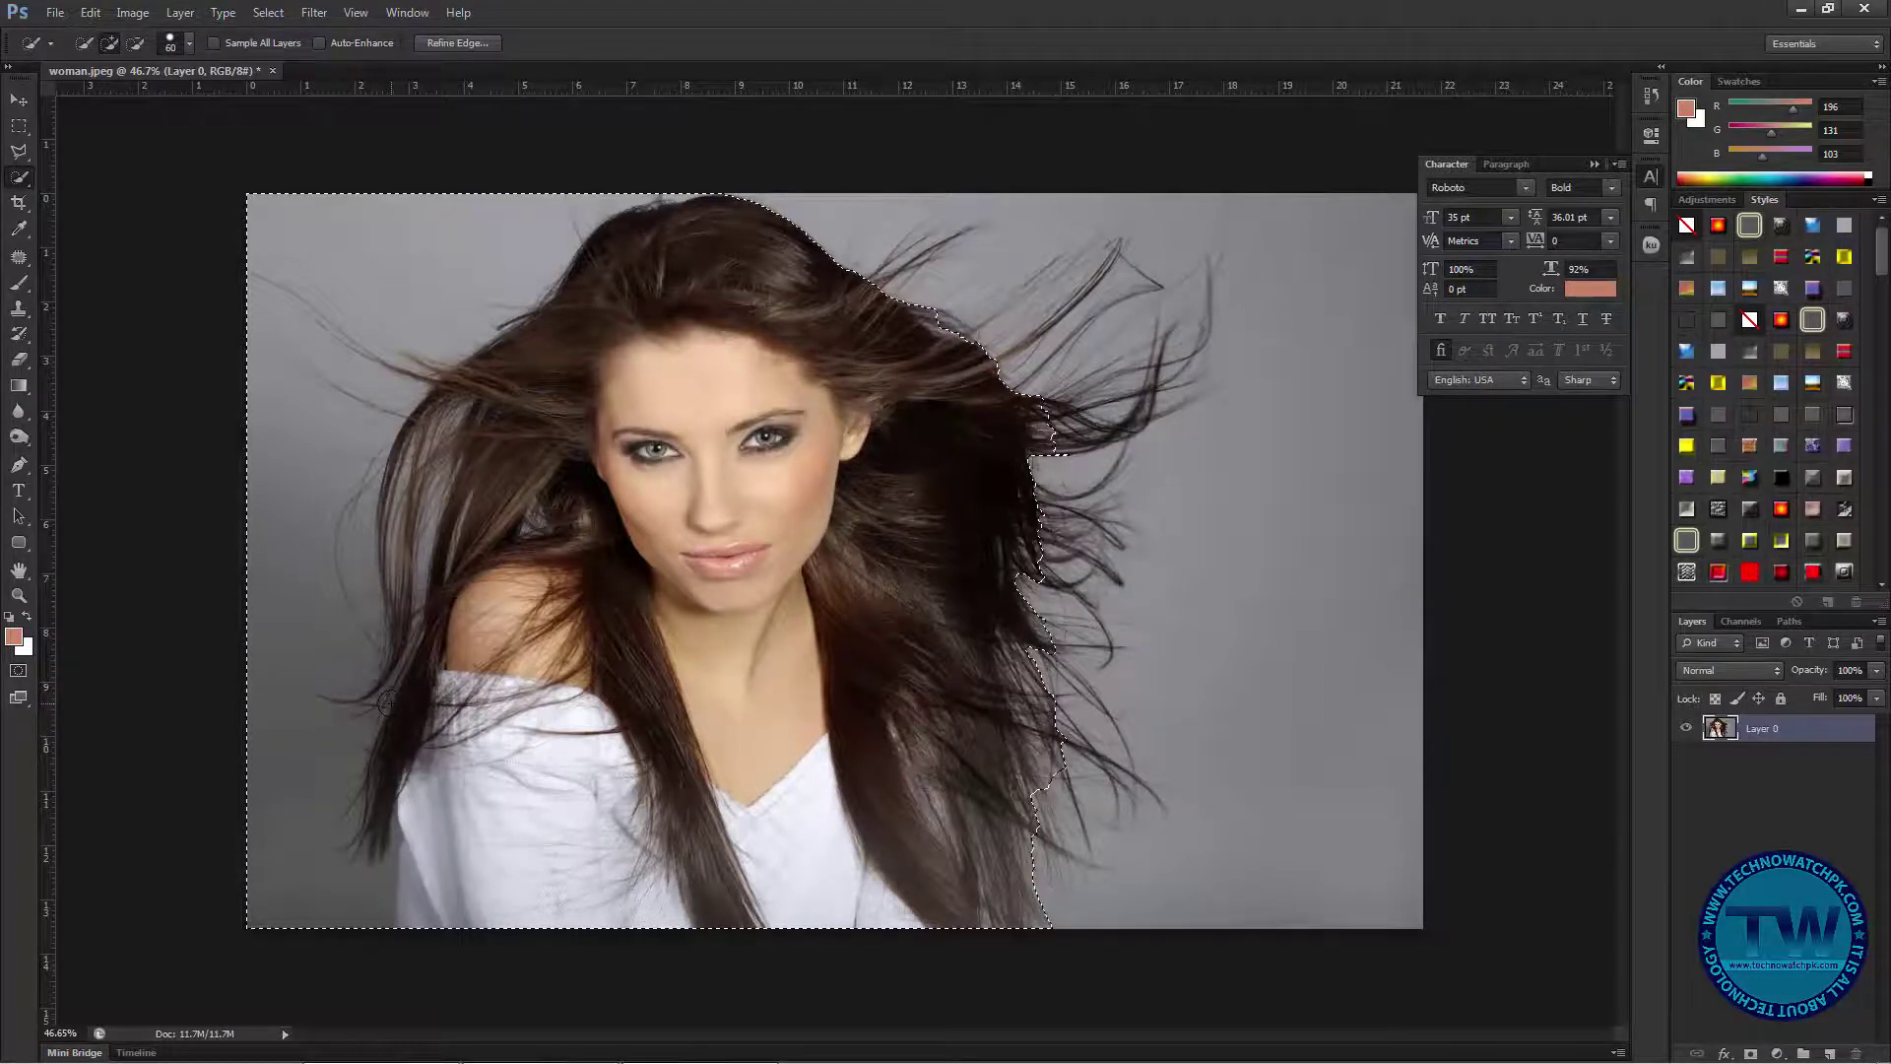
{"action": "key", "text": "ctrl+z"}
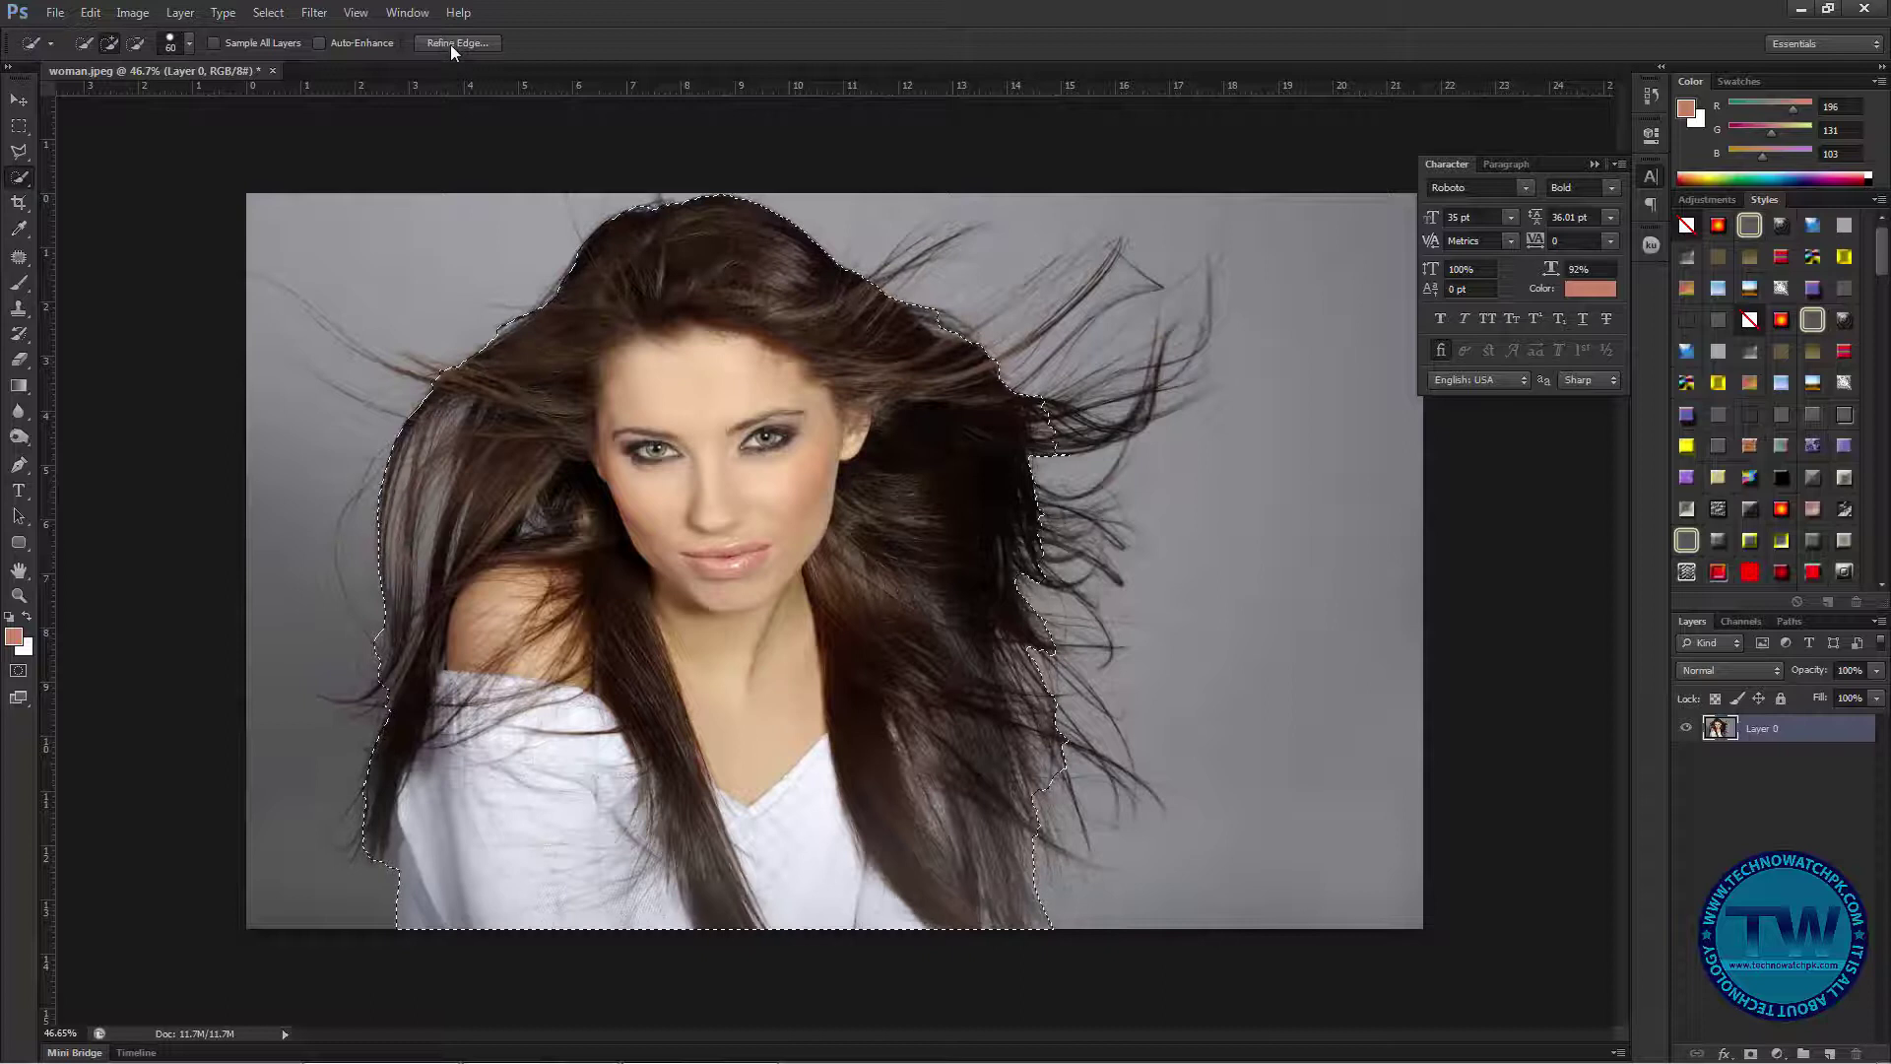
- Open Refine Edge for the selection, keep the Overlay view, and enable Smart Radius with a radius of 50.6 px
{"action": "left_click", "coordinate": [268, 16]}
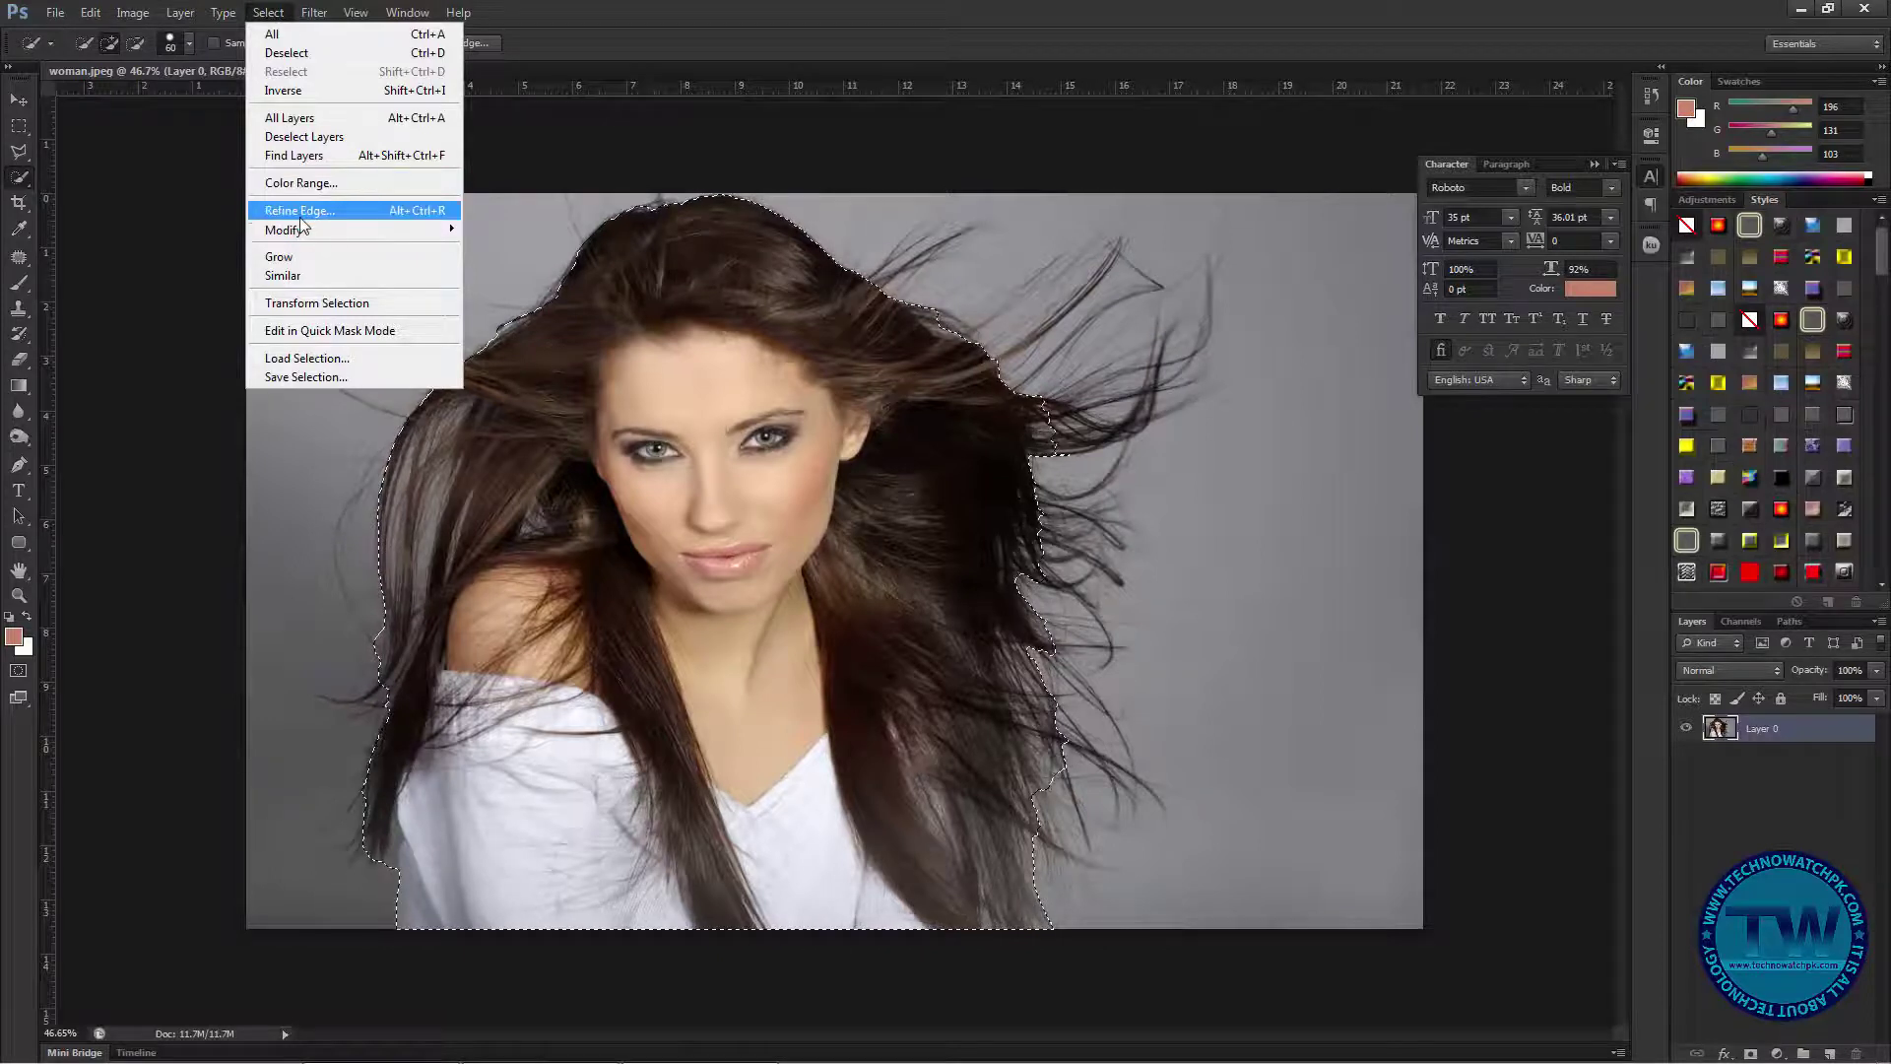
{"action": "left_click", "coordinate": [326, 212]}
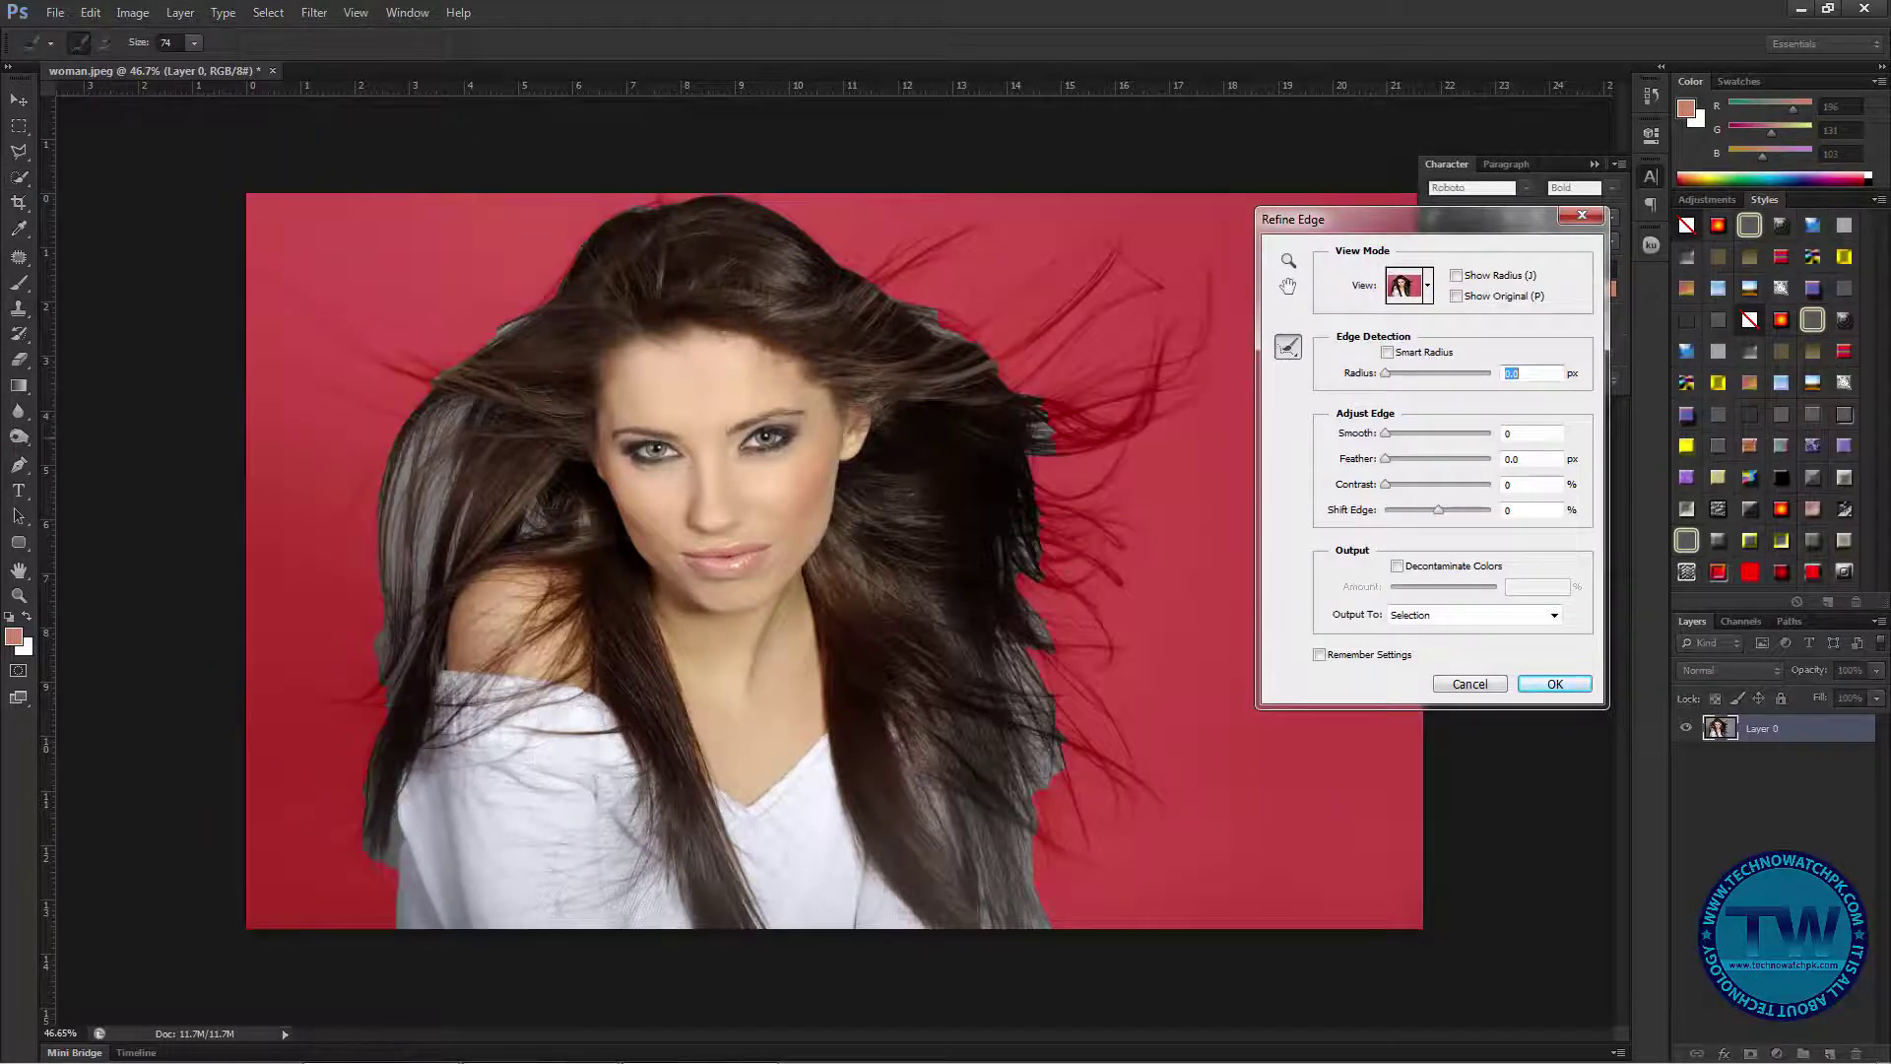
{"action": "left_click", "coordinate": [1425, 286]}
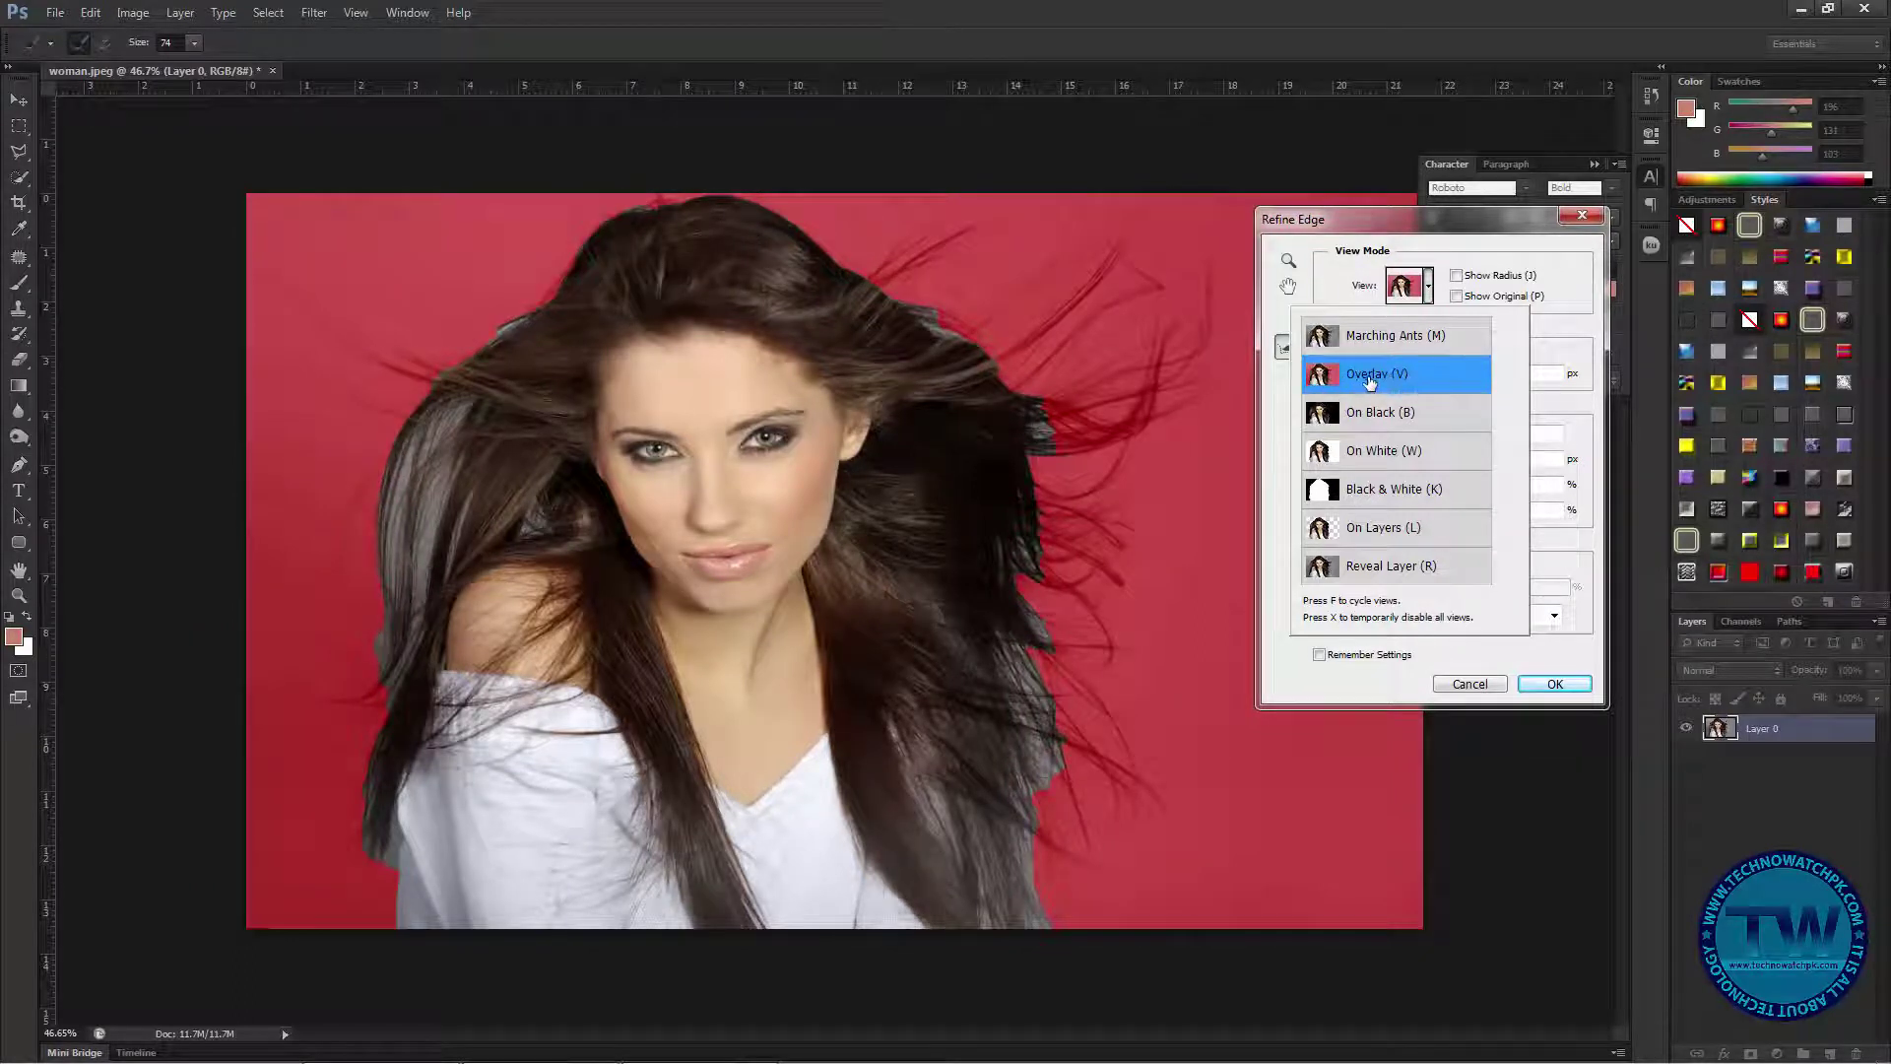
{"action": "left_click", "coordinate": [1567, 327]}
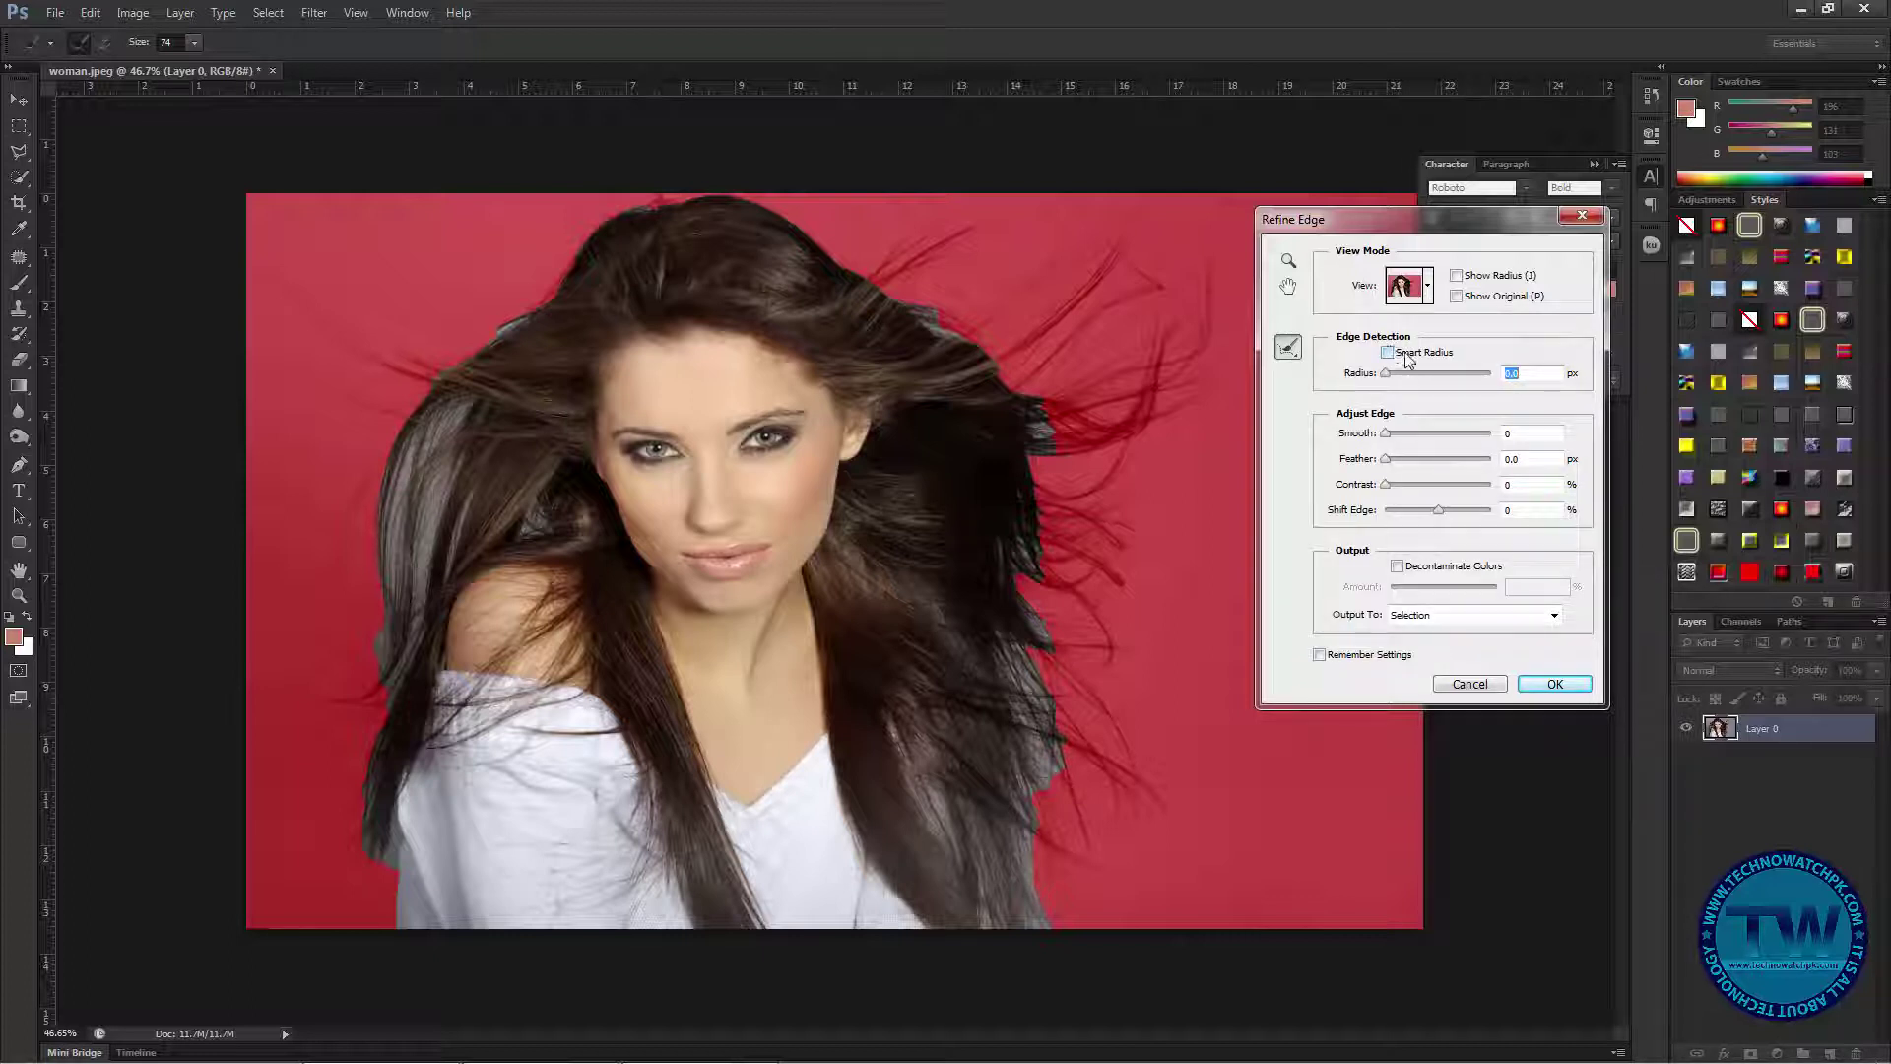
{"action": "left_click", "coordinate": [1385, 353]}
{"action": "left_click_drag", "start_coordinate": [1385, 374], "coordinate": [1455, 379]}
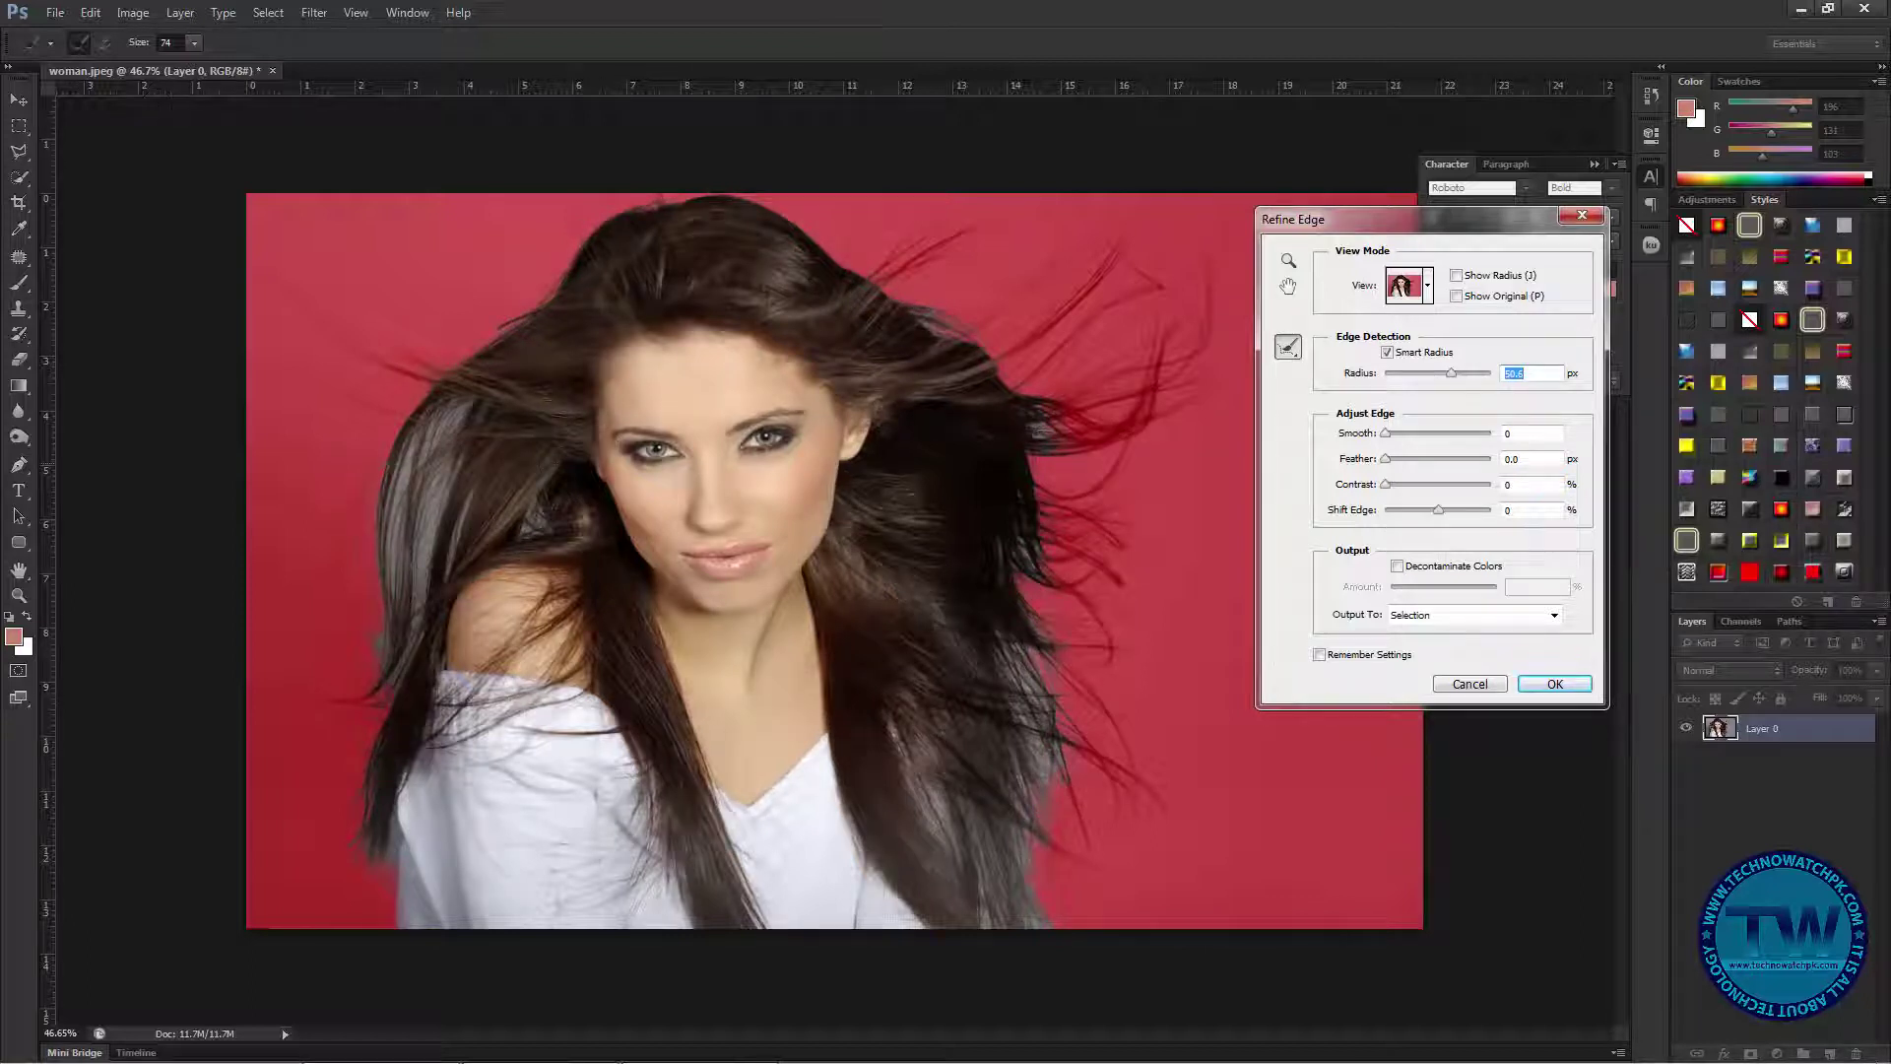
- Set the Refine Radius brush size to 115 and paint over the gaps and outer strands of the hair on the image's left side
{"action": "left_click", "coordinate": [195, 44]}
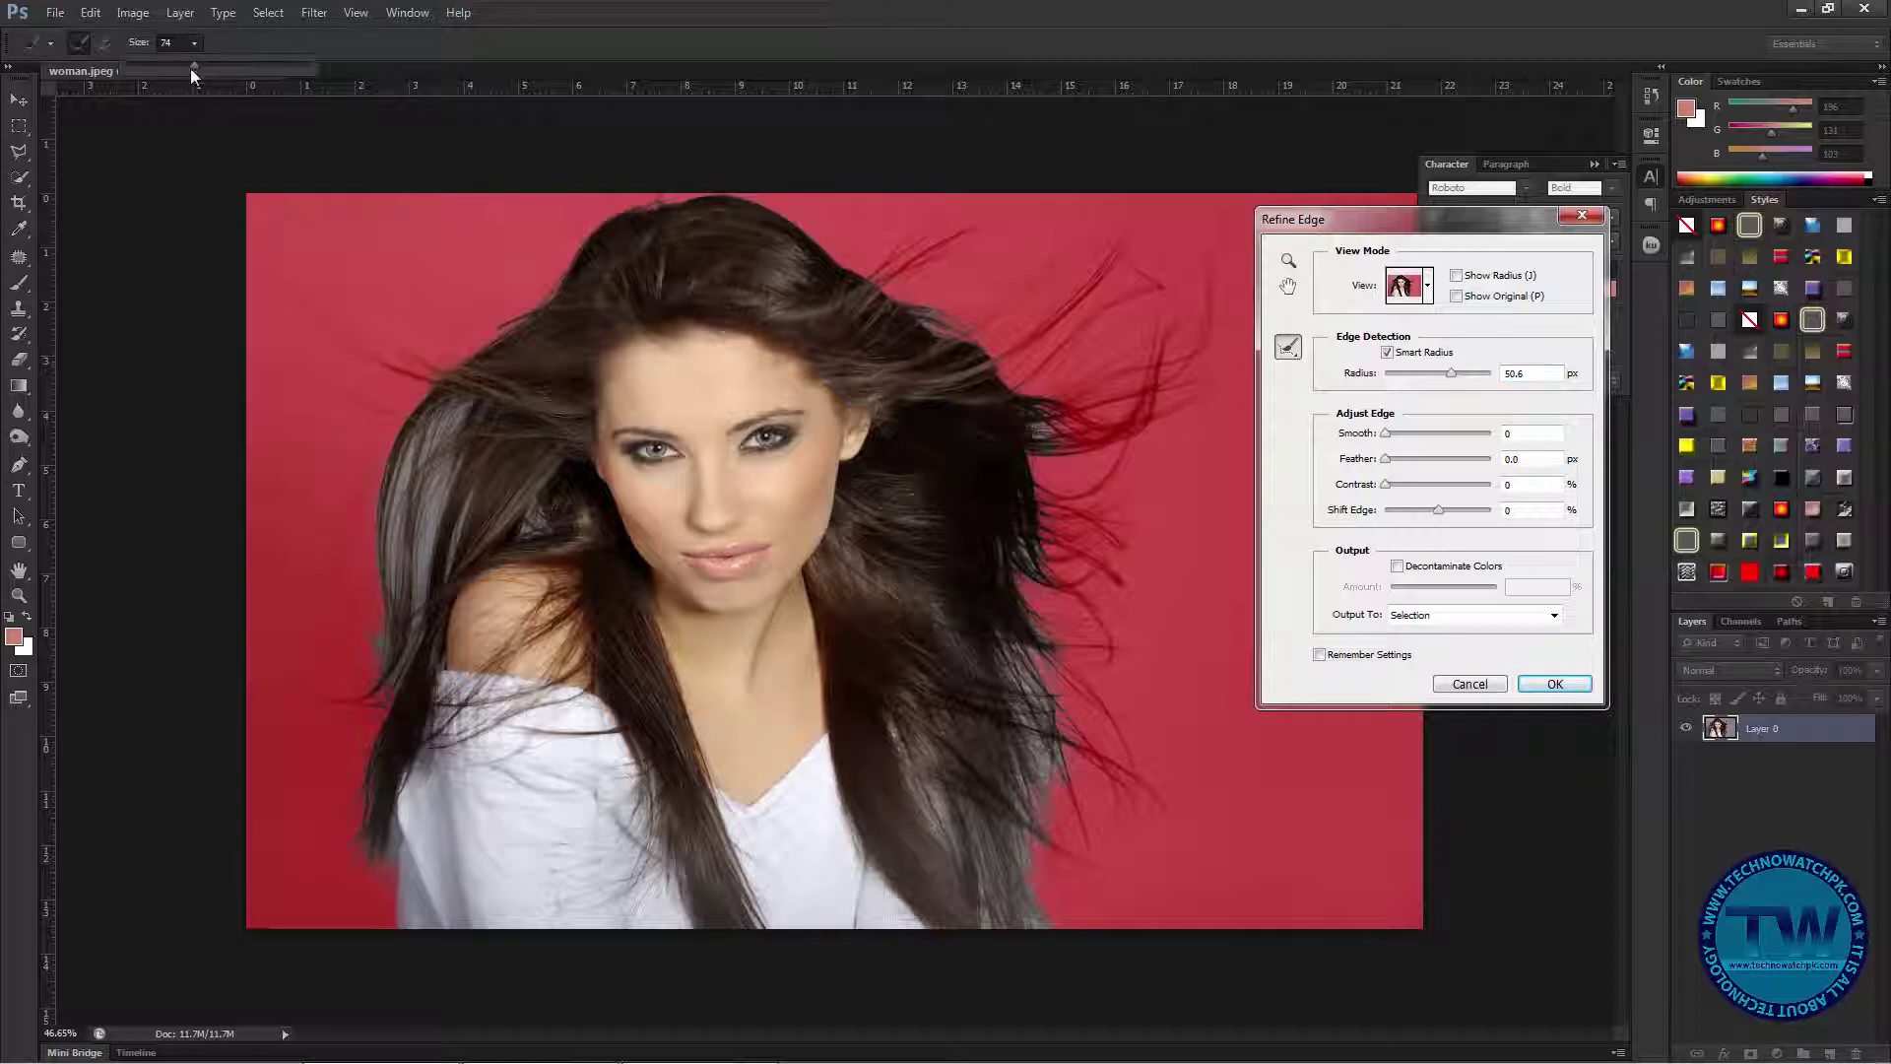
{"action": "left_click_drag", "start_coordinate": [222, 67], "coordinate": [226, 65]}
{"action": "key", "text": "Return"}
{"action": "left_click_drag", "start_coordinate": [418, 525], "coordinate": [402, 582]}
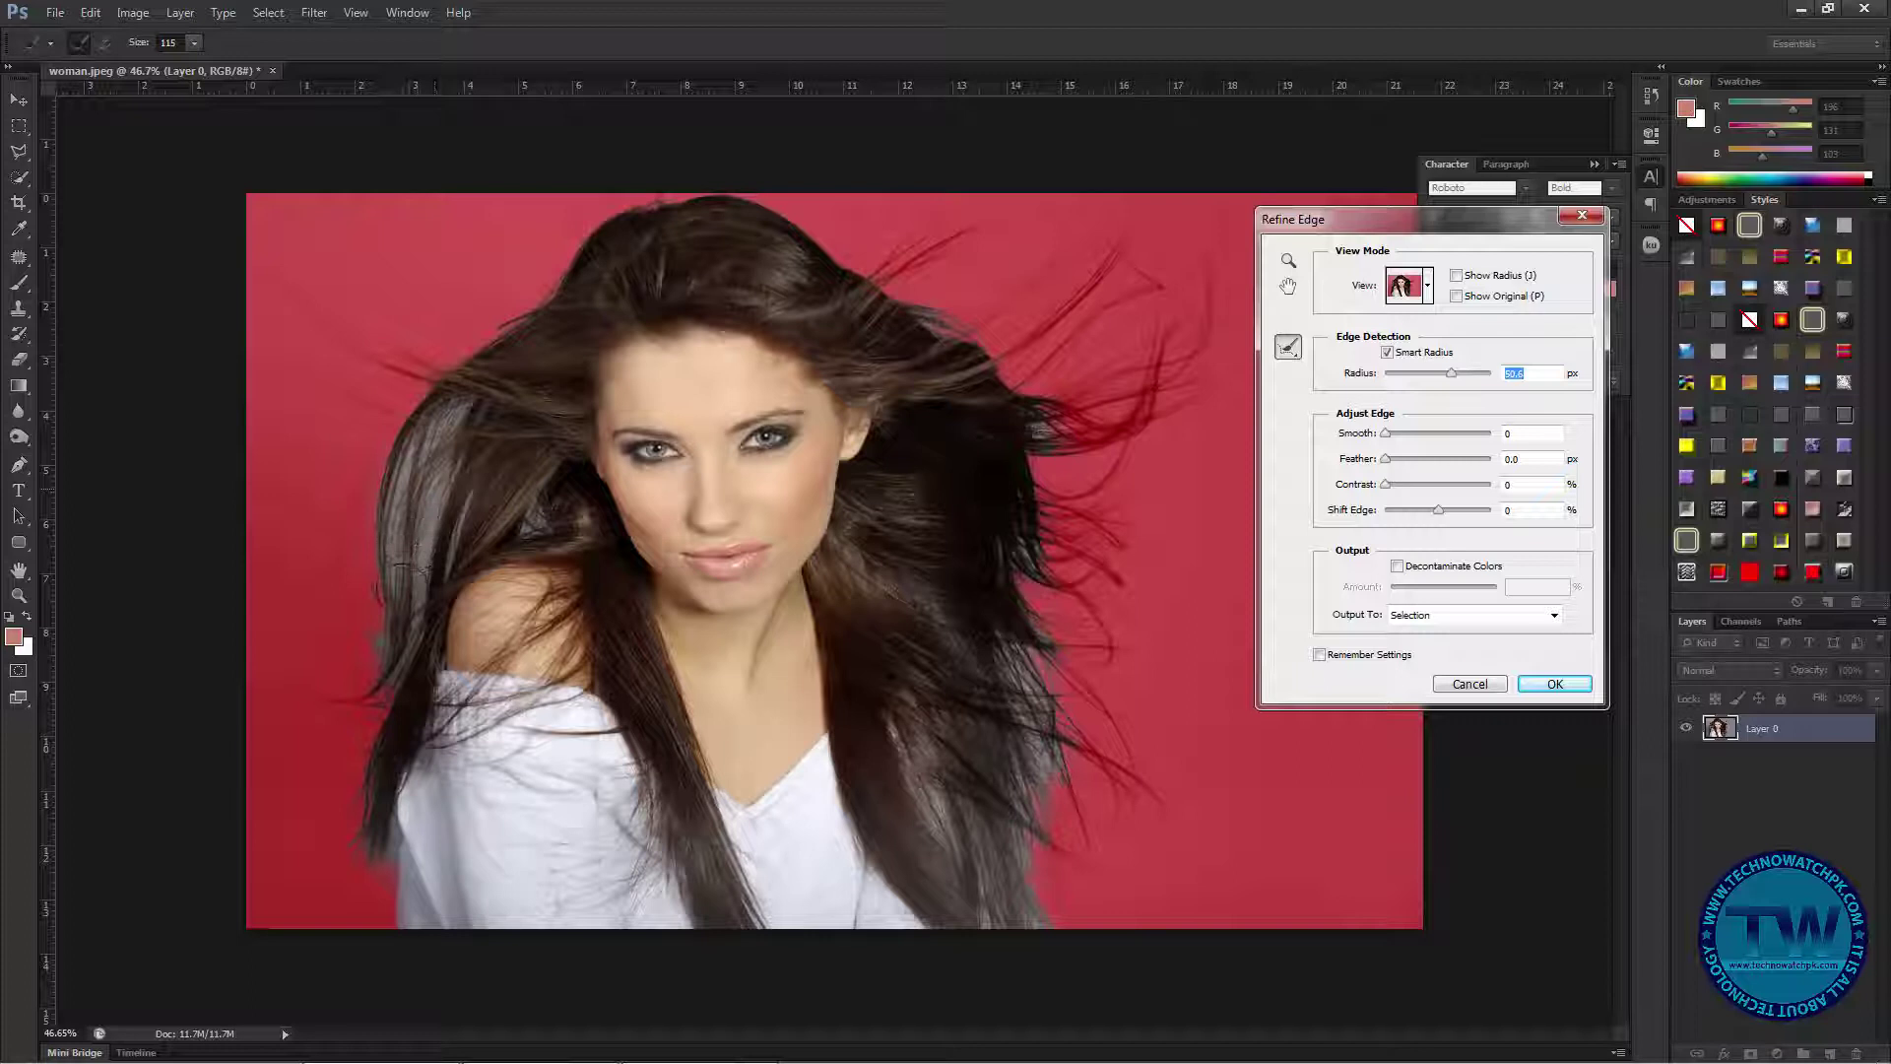
{"action": "mouse_move", "coordinate": [394, 501]}
{"action": "left_mouse_down"}
{"action": "mouse_move", "coordinate": [368, 577]}
{"action": "mouse_move", "coordinate": [363, 671]}
{"action": "left_mouse_up"}
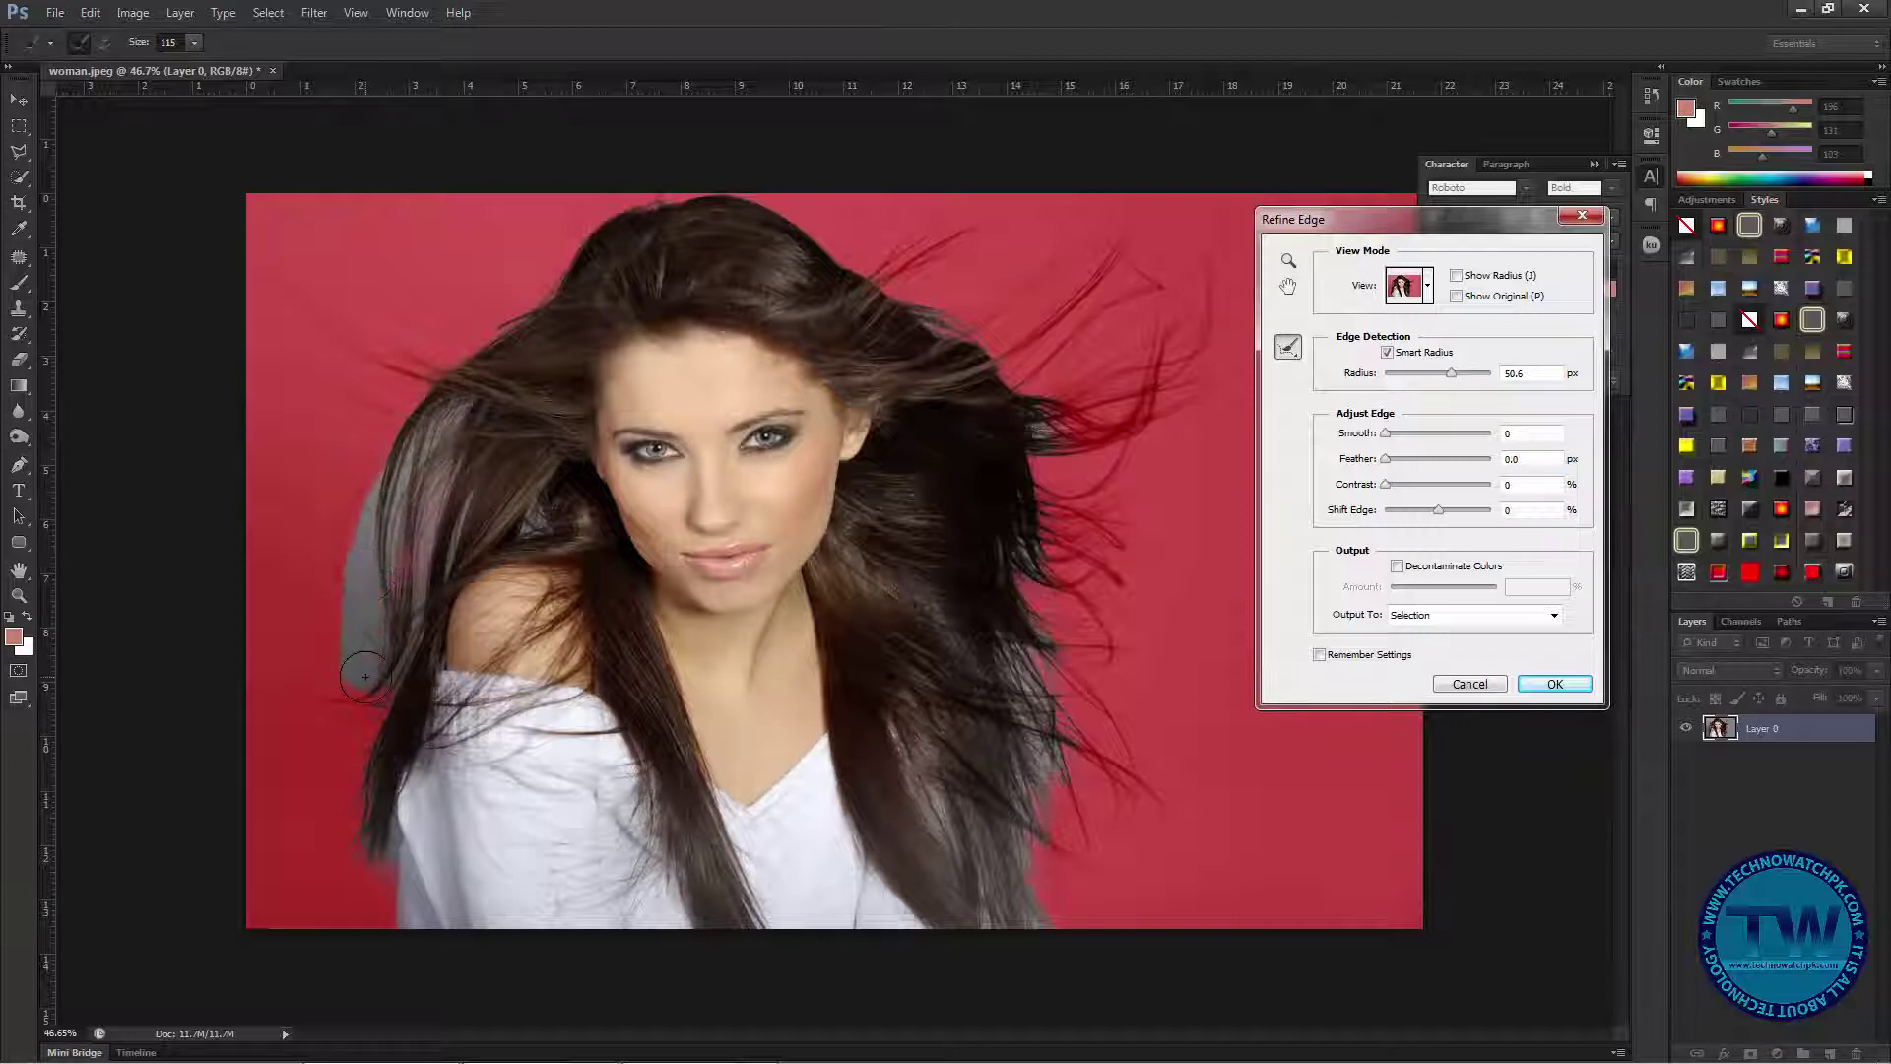
{"action": "mouse_move", "coordinate": [457, 431]}
{"action": "left_mouse_down"}
{"action": "mouse_move", "coordinate": [439, 537]}
{"action": "mouse_move", "coordinate": [455, 620]}
{"action": "left_mouse_up"}
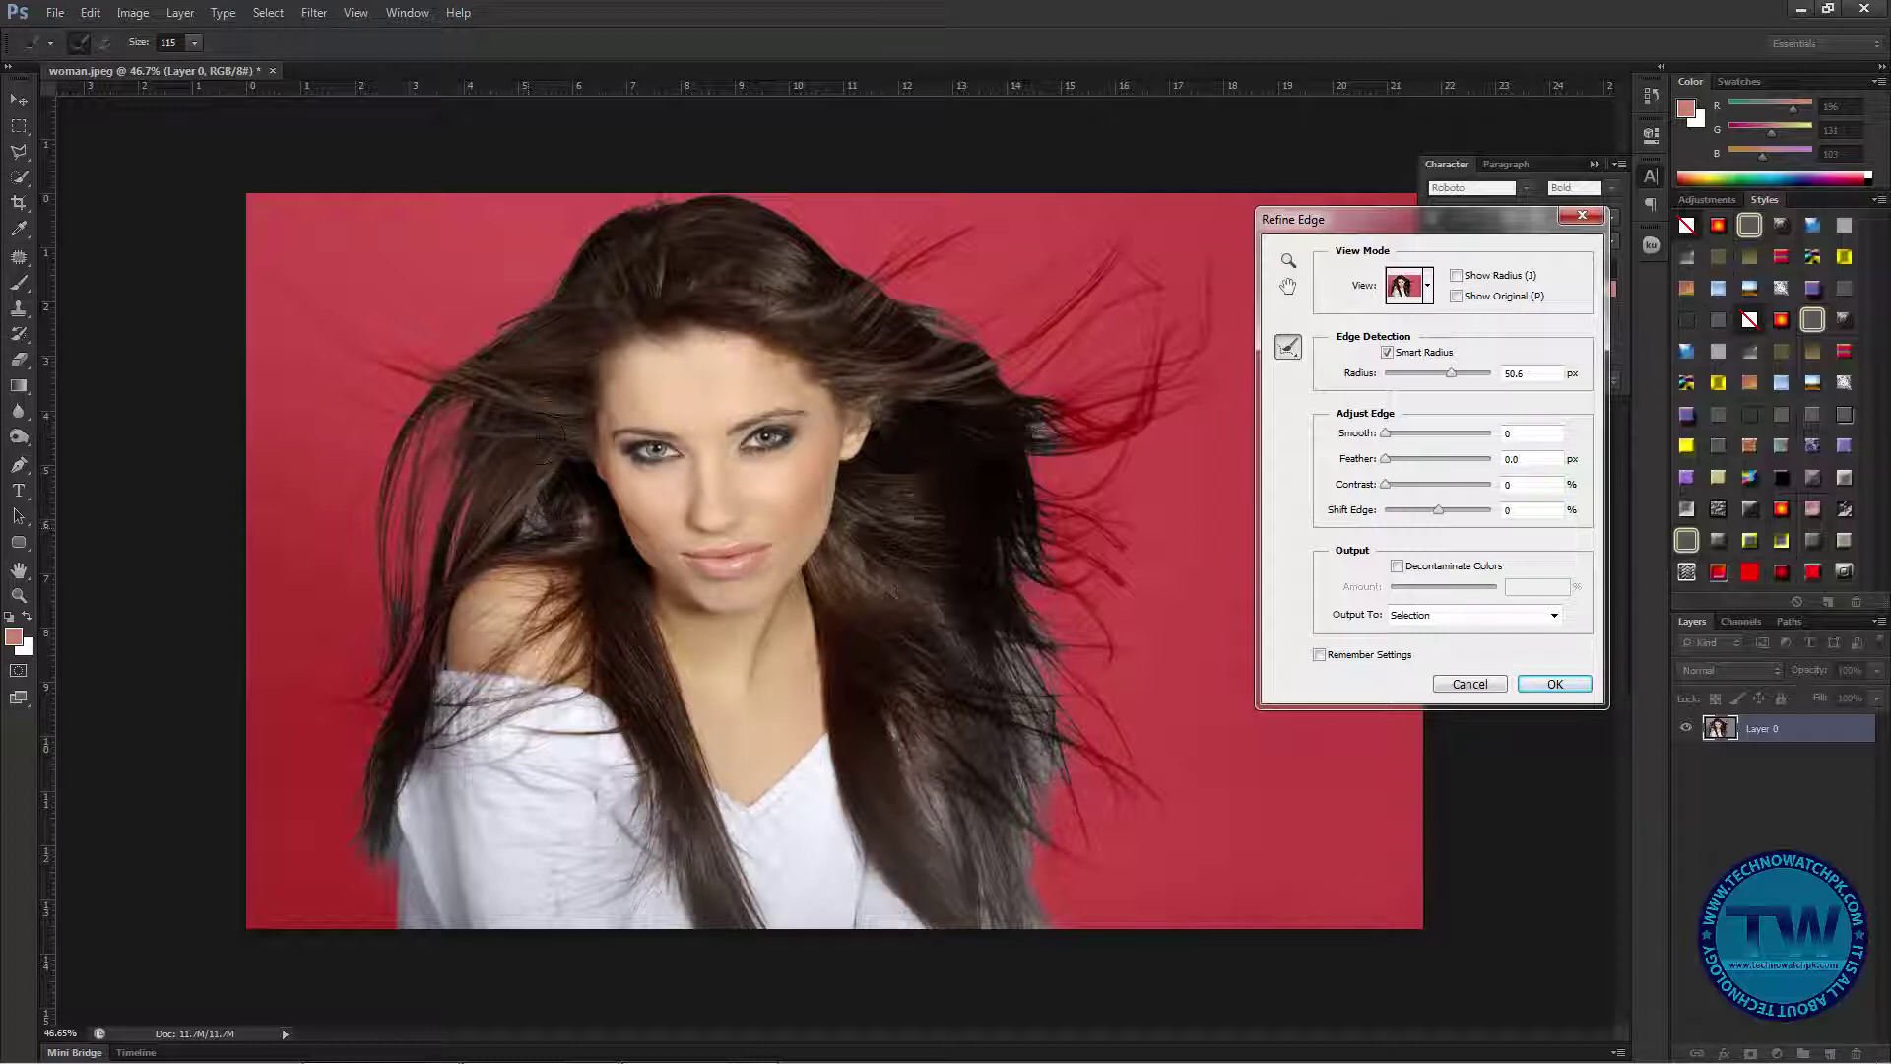
- Refine the hair edge and the flyaway strands along the image's right side, from the upper wisps down to the hair ends
{"action": "mouse_move", "coordinate": [931, 301]}
{"action": "left_mouse_down"}
{"action": "mouse_move", "coordinate": [1006, 369]}
{"action": "mouse_move", "coordinate": [1056, 481]}
{"action": "mouse_move", "coordinate": [1054, 770]}
{"action": "left_mouse_up"}
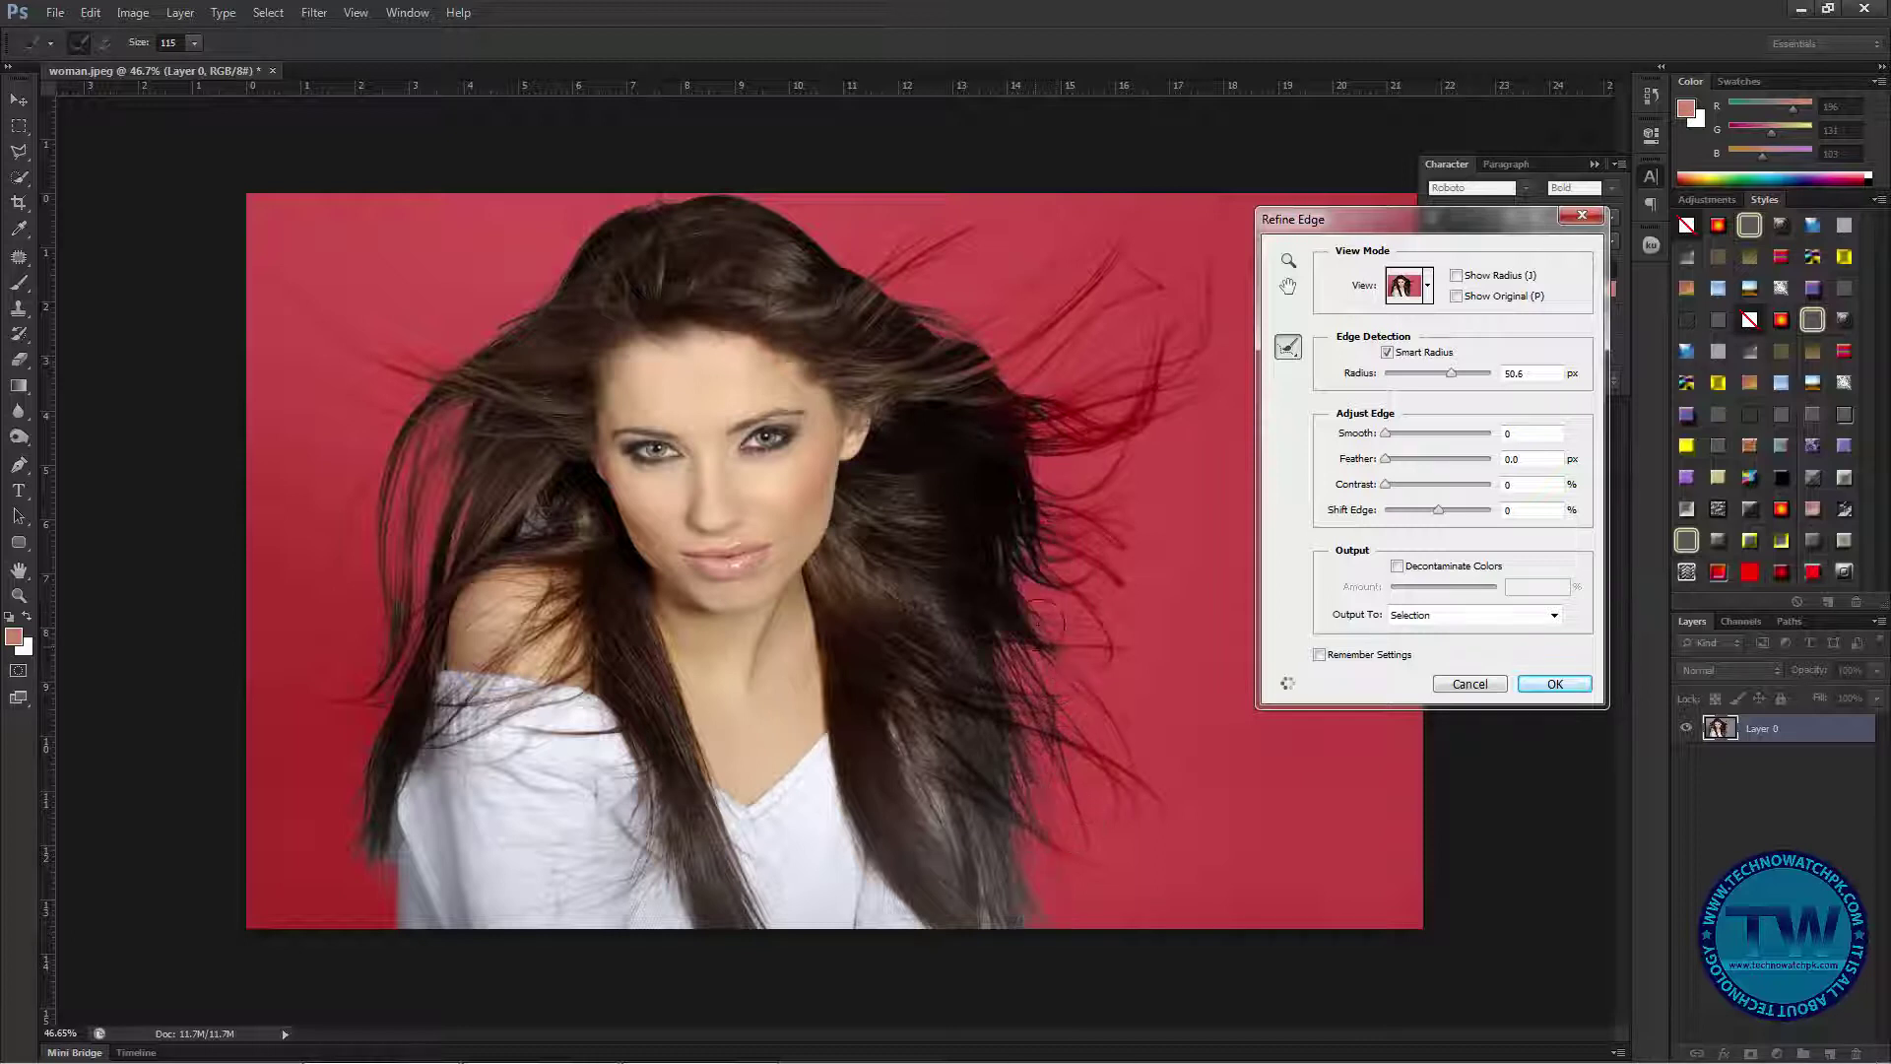
{"action": "mouse_move", "coordinate": [1034, 394]}
{"action": "left_mouse_down"}
{"action": "mouse_move", "coordinate": [1059, 423]}
{"action": "mouse_move", "coordinate": [1187, 291]}
{"action": "mouse_move", "coordinate": [1212, 296]}
{"action": "mouse_move", "coordinate": [1108, 422]}
{"action": "mouse_move", "coordinate": [1113, 226]}
{"action": "mouse_move", "coordinate": [1173, 295]}
{"action": "mouse_move", "coordinate": [1044, 325]}
{"action": "mouse_move", "coordinate": [921, 232]}
{"action": "mouse_move", "coordinate": [931, 286]}
{"action": "mouse_move", "coordinate": [1034, 355]}
{"action": "mouse_move", "coordinate": [995, 339]}
{"action": "mouse_move", "coordinate": [1109, 242]}
{"action": "mouse_move", "coordinate": [1103, 473]}
{"action": "left_mouse_up"}
{"action": "mouse_move", "coordinate": [1231, 268]}
{"action": "left_mouse_down"}
{"action": "mouse_move", "coordinate": [1167, 413]}
{"action": "mouse_move", "coordinate": [1154, 372]}
{"action": "mouse_move", "coordinate": [1081, 521]}
{"action": "mouse_move", "coordinate": [1105, 696]}
{"action": "mouse_move", "coordinate": [1063, 875]}
{"action": "mouse_move", "coordinate": [1137, 806]}
{"action": "mouse_move", "coordinate": [1125, 743]}
{"action": "left_mouse_up"}
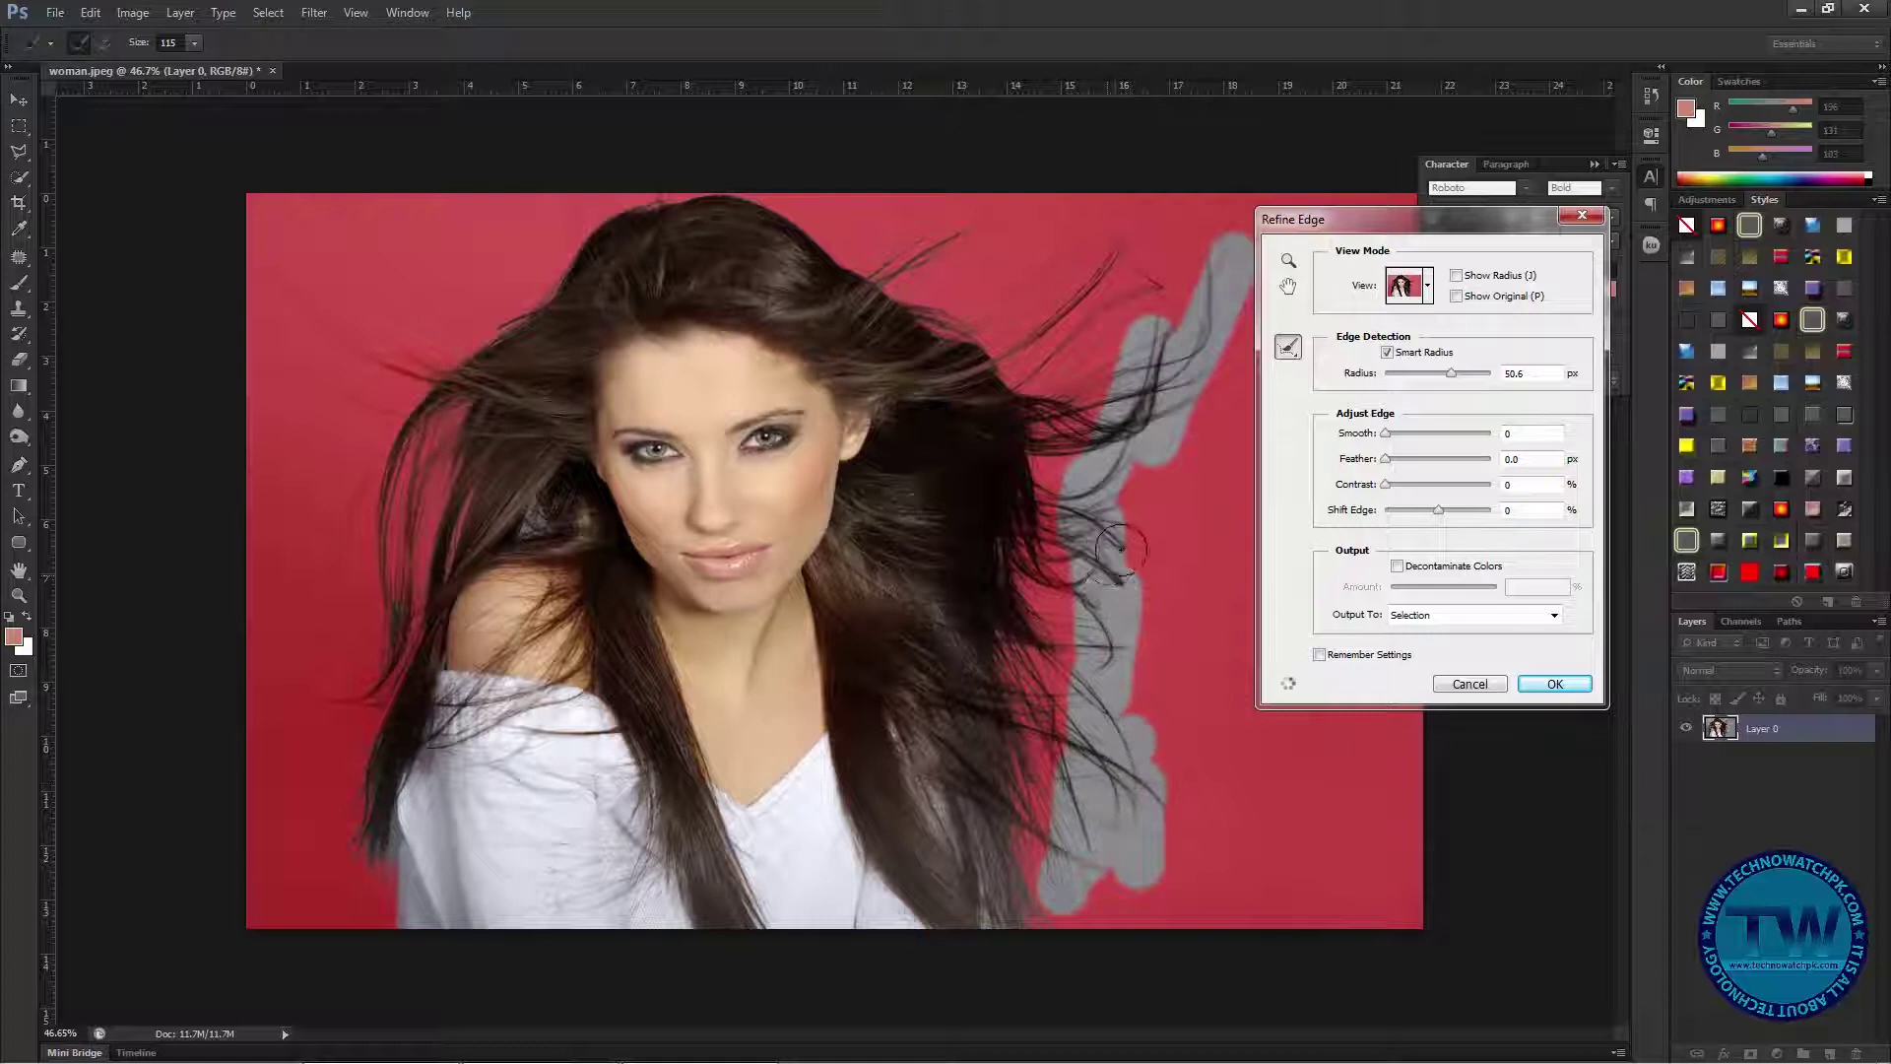
{"action": "left_click_drag", "start_coordinate": [1133, 559], "coordinate": [1101, 500]}
{"action": "left_click_drag", "start_coordinate": [1114, 399], "coordinate": [1187, 350]}
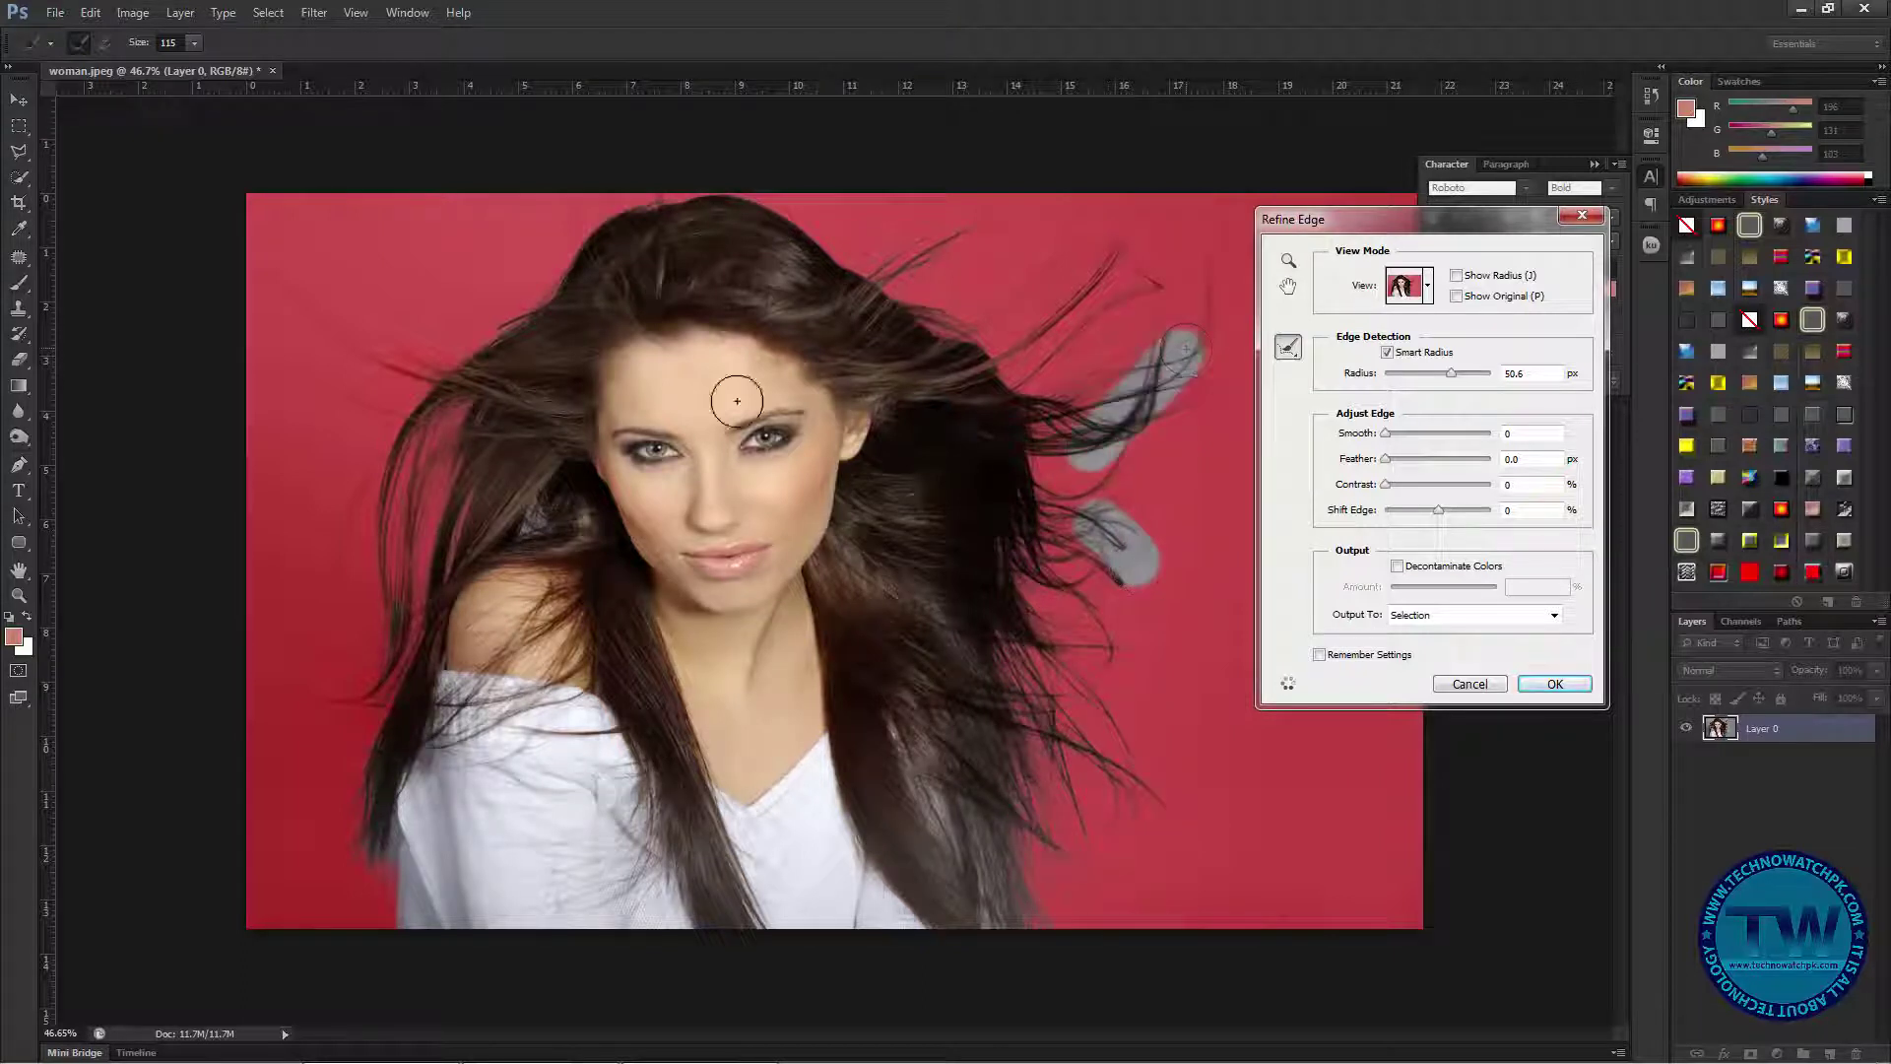
- Paint the refine brush over the loose strands extending into the background on the image's left side
{"action": "mouse_move", "coordinate": [370, 403]}
{"action": "left_mouse_down"}
{"action": "mouse_move", "coordinate": [320, 364]}
{"action": "mouse_move", "coordinate": [271, 251]}
{"action": "mouse_move", "coordinate": [379, 352]}
{"action": "mouse_move", "coordinate": [427, 366]}
{"action": "mouse_move", "coordinate": [374, 367]}
{"action": "mouse_move", "coordinate": [339, 343]}
{"action": "mouse_move", "coordinate": [395, 364]}
{"action": "mouse_move", "coordinate": [338, 338]}
{"action": "left_mouse_up"}
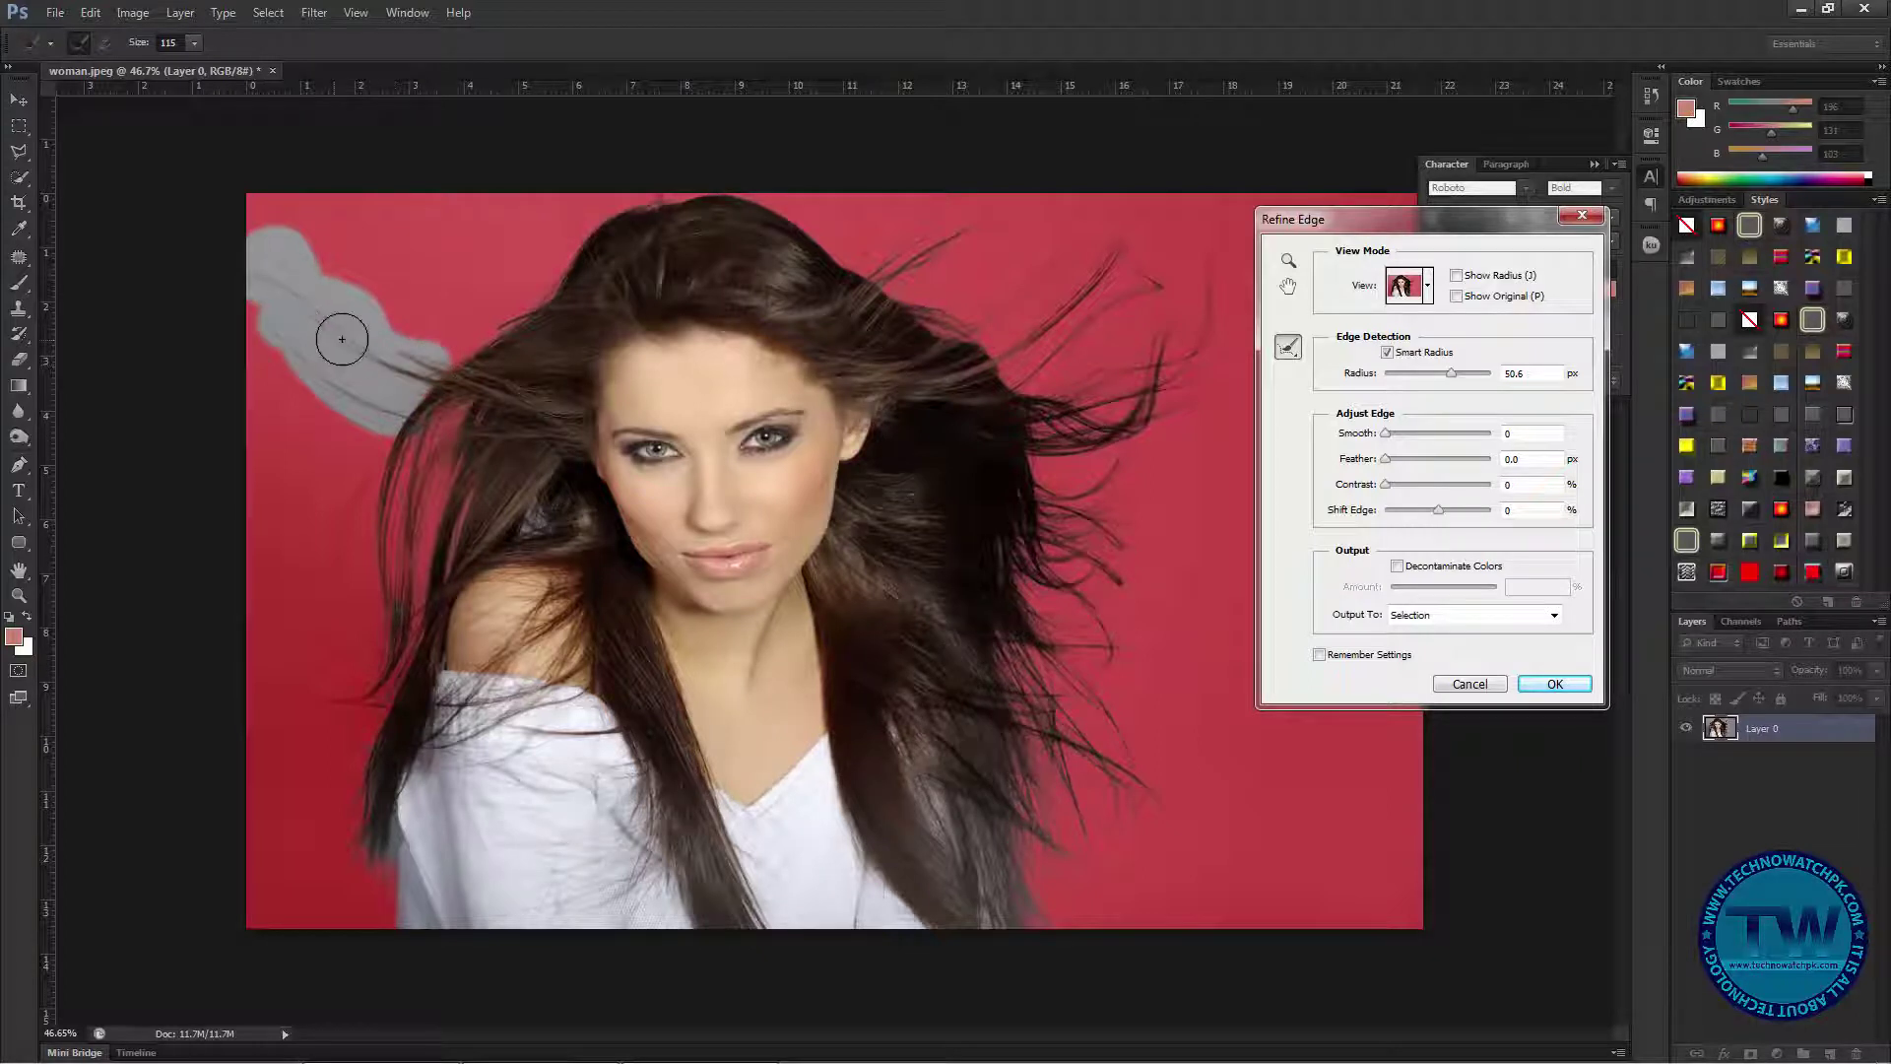
{"action": "left_click_drag", "start_coordinate": [349, 507], "coordinate": [306, 694]}
{"action": "left_click_drag", "start_coordinate": [384, 417], "coordinate": [281, 339]}
{"action": "left_click_drag", "start_coordinate": [394, 374], "coordinate": [377, 338]}
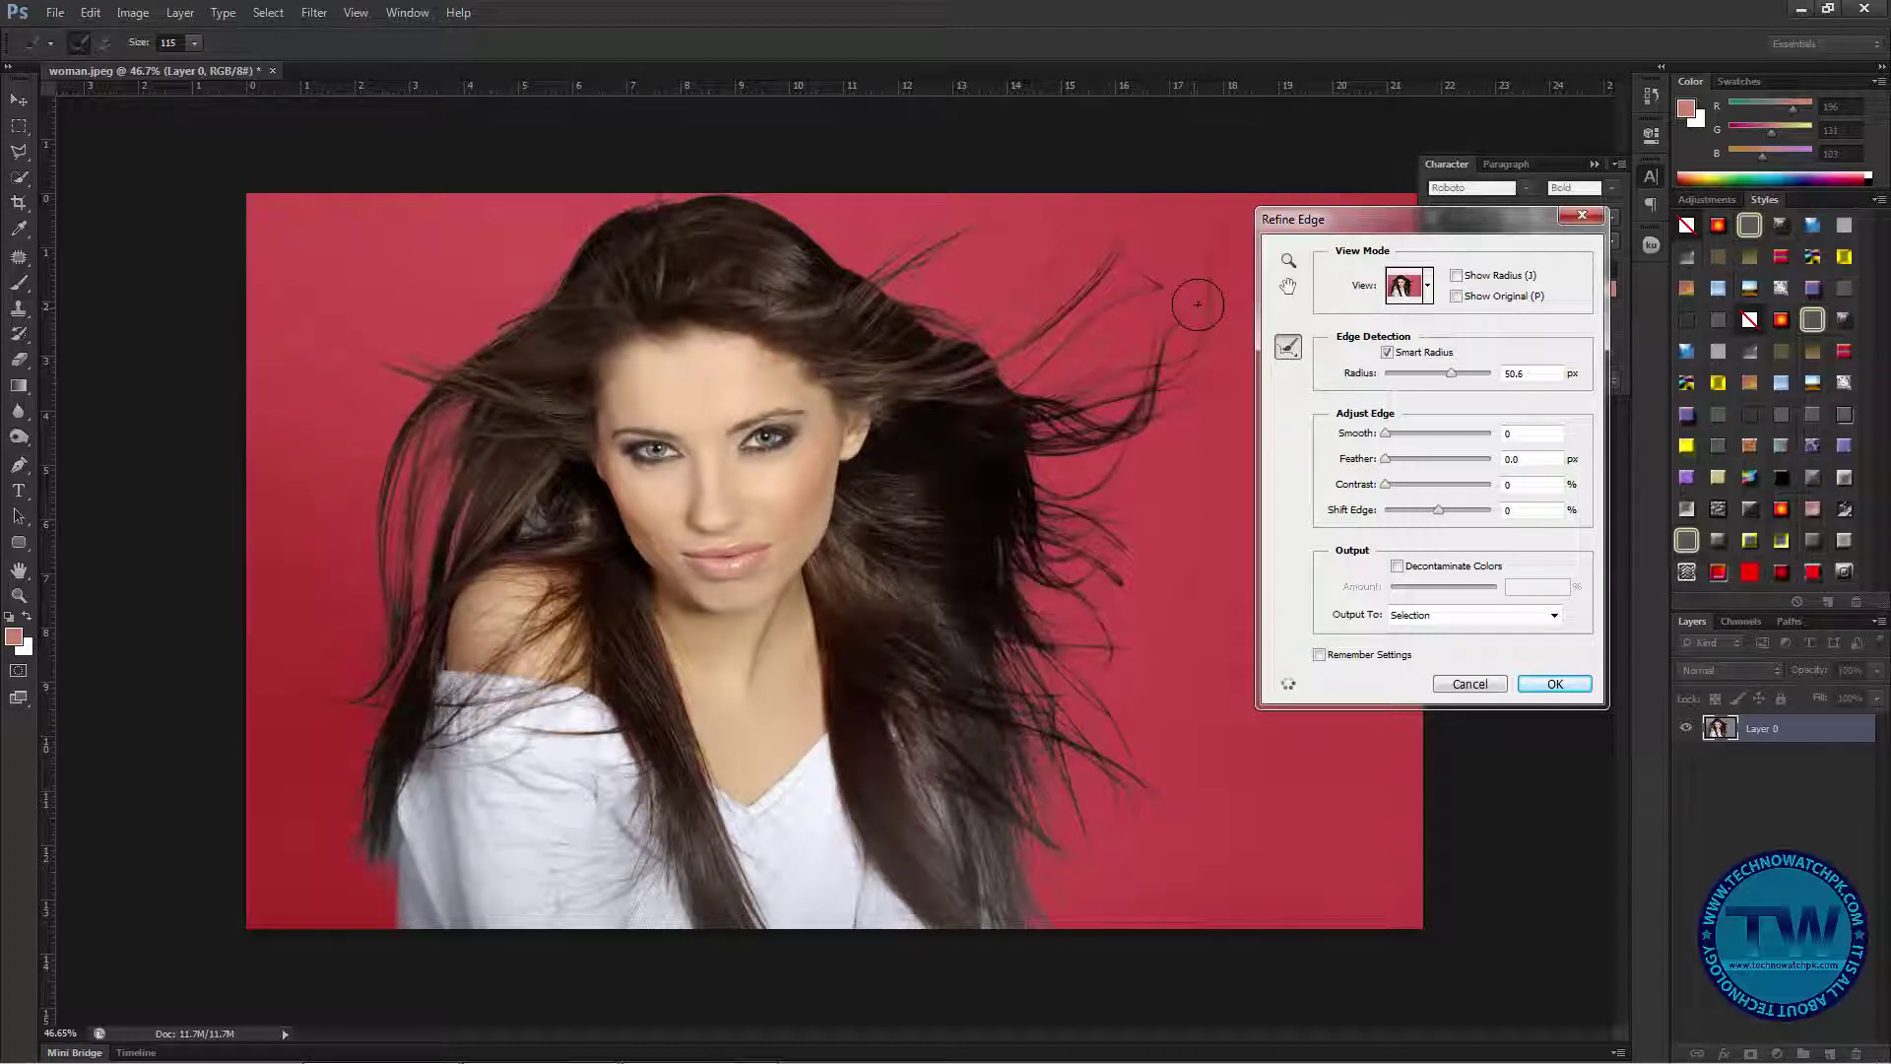
- Refine the remaining wisps at the image's upper and lower right and along the head's upper left edge
{"action": "left_click_drag", "start_coordinate": [1199, 296], "coordinate": [1204, 251]}
{"action": "left_click_drag", "start_coordinate": [990, 258], "coordinate": [936, 219]}
{"action": "left_click_drag", "start_coordinate": [1059, 729], "coordinate": [1132, 820]}
{"action": "left_click_drag", "start_coordinate": [623, 200], "coordinate": [554, 222]}
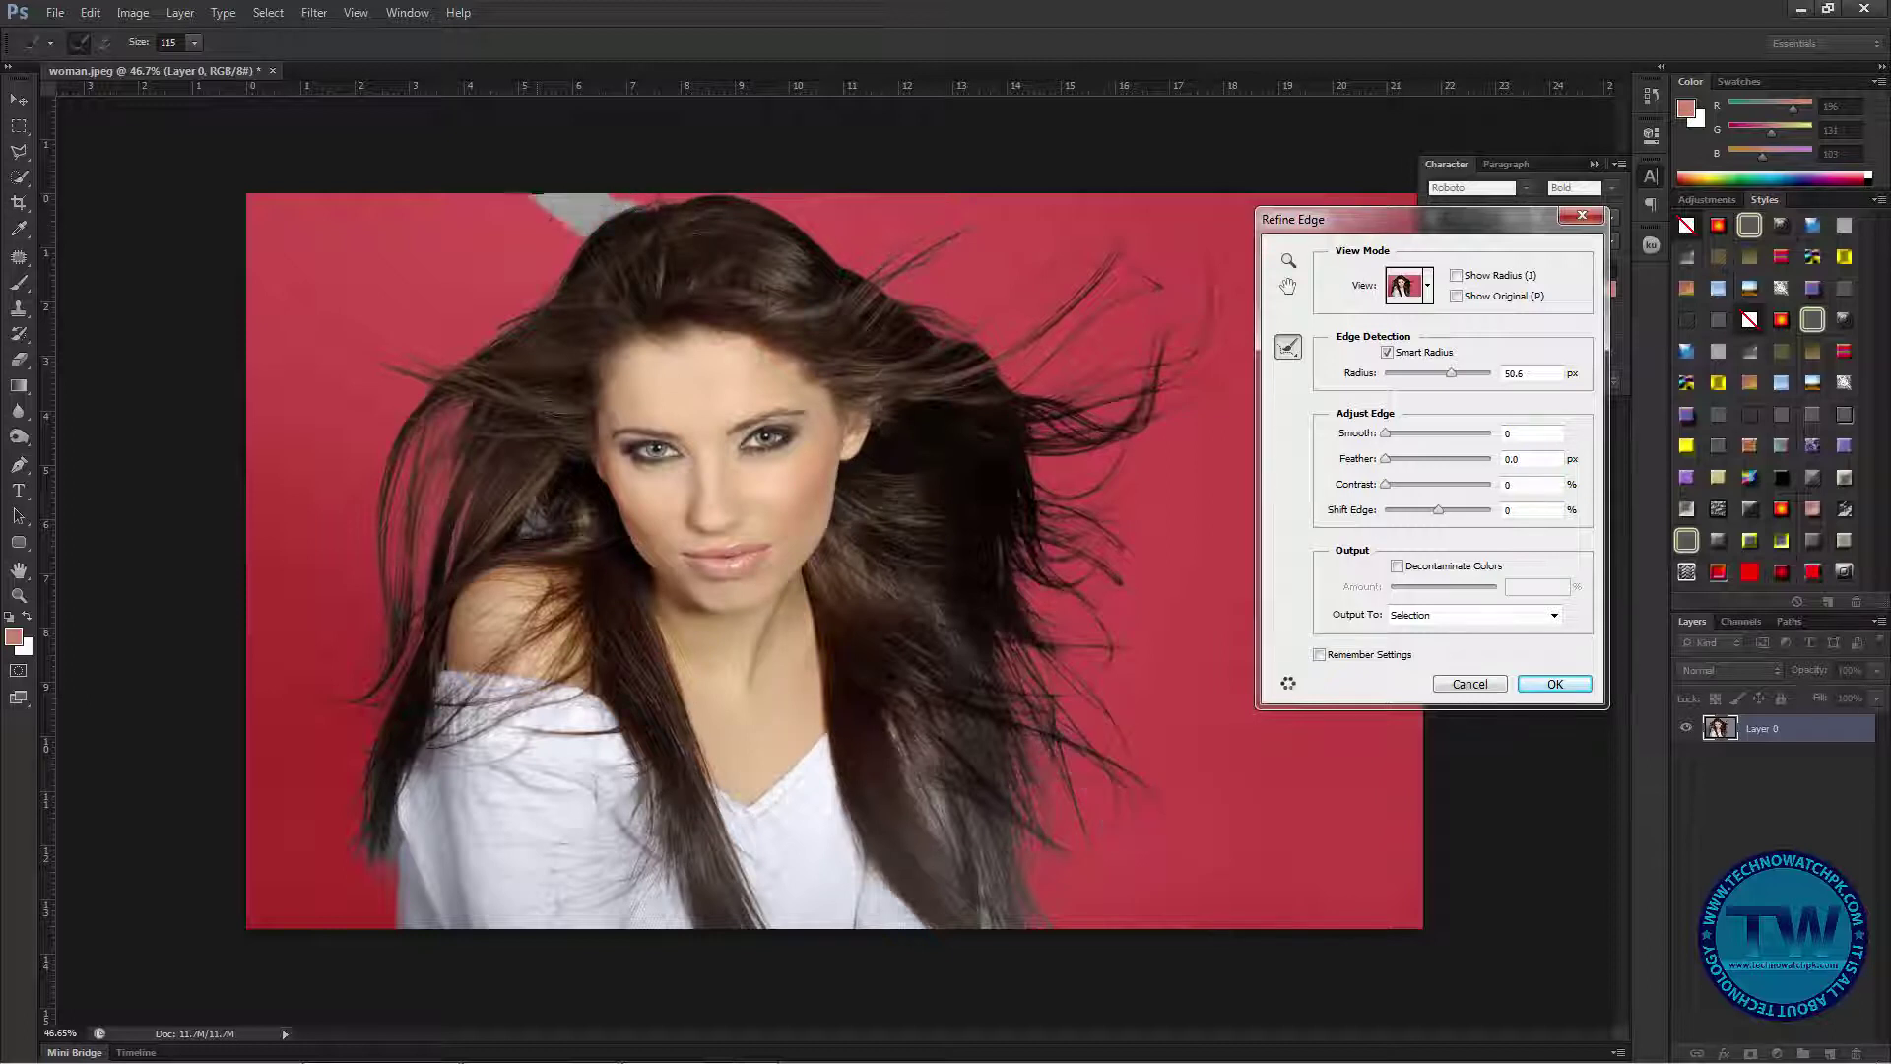
{"action": "left_click_drag", "start_coordinate": [535, 296], "coordinate": [414, 360]}
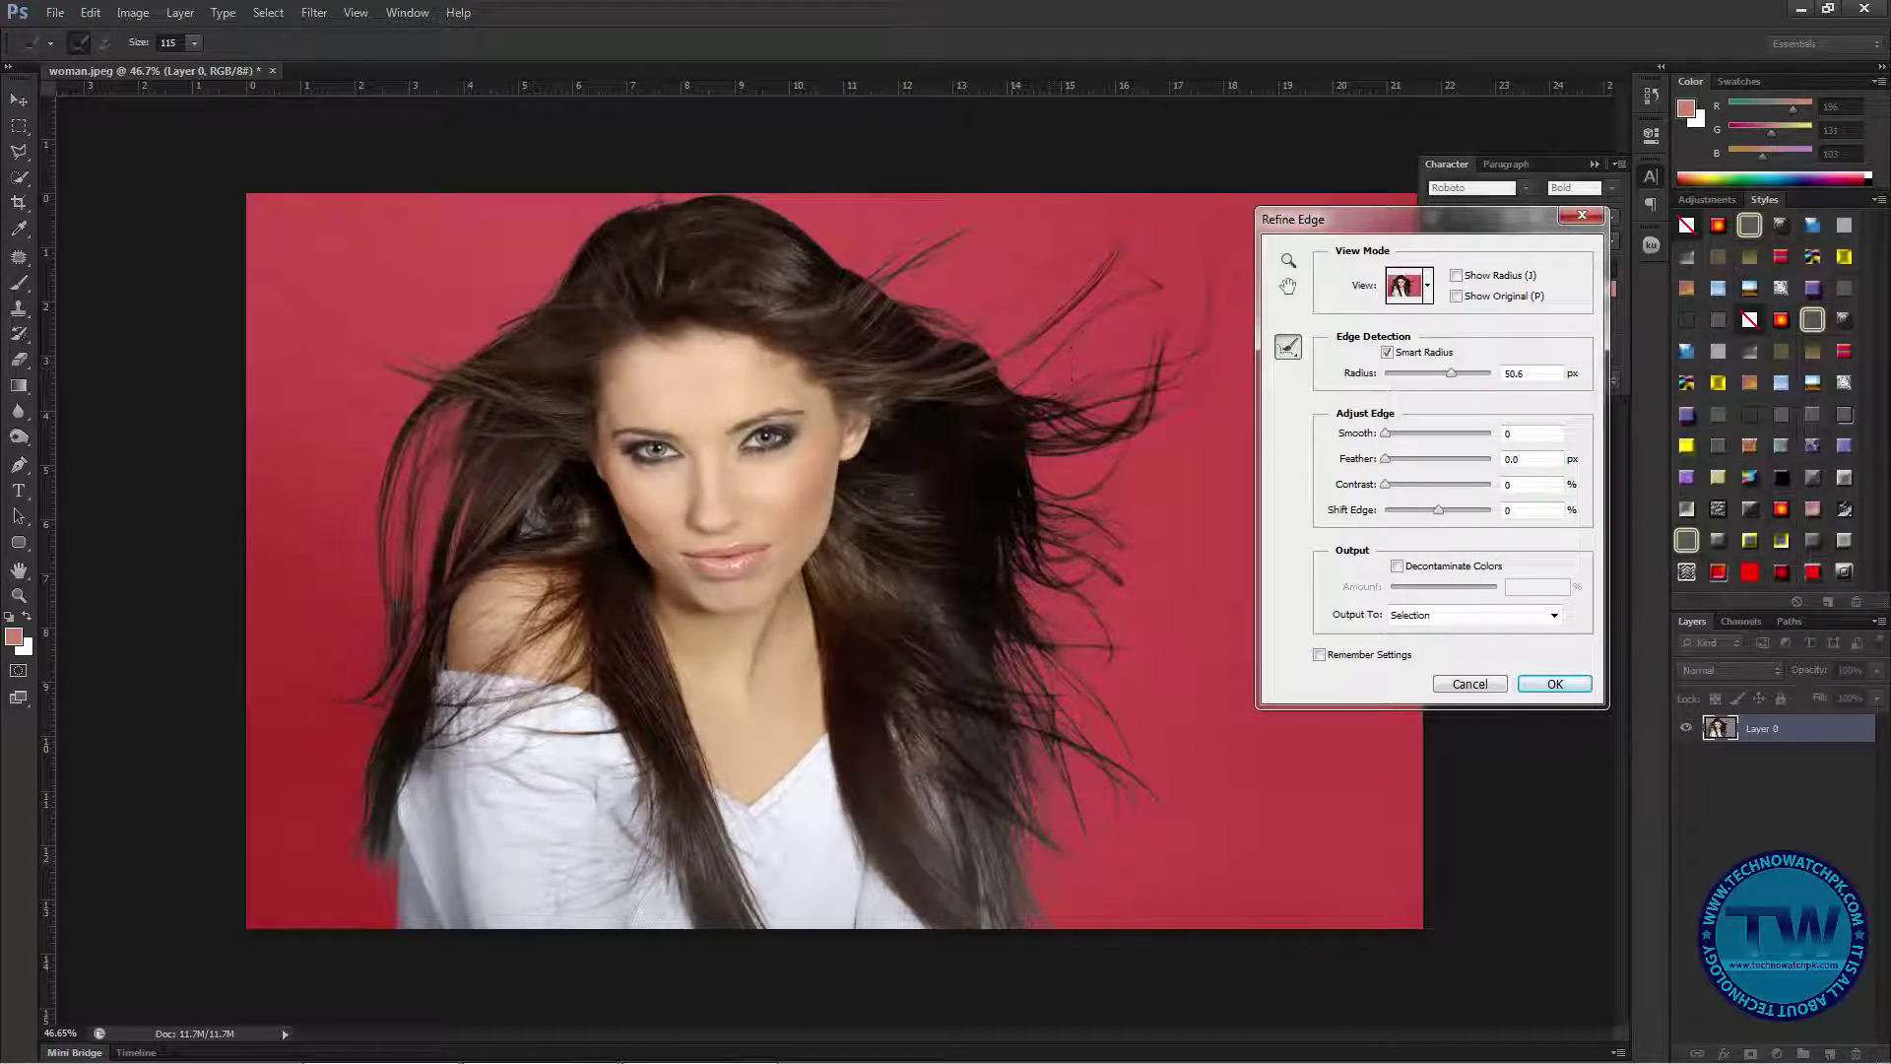
- Enable Decontaminate Colors at about 39% and output the refined selection to a new layer with a layer mask
{"action": "left_click", "coordinate": [1398, 567]}
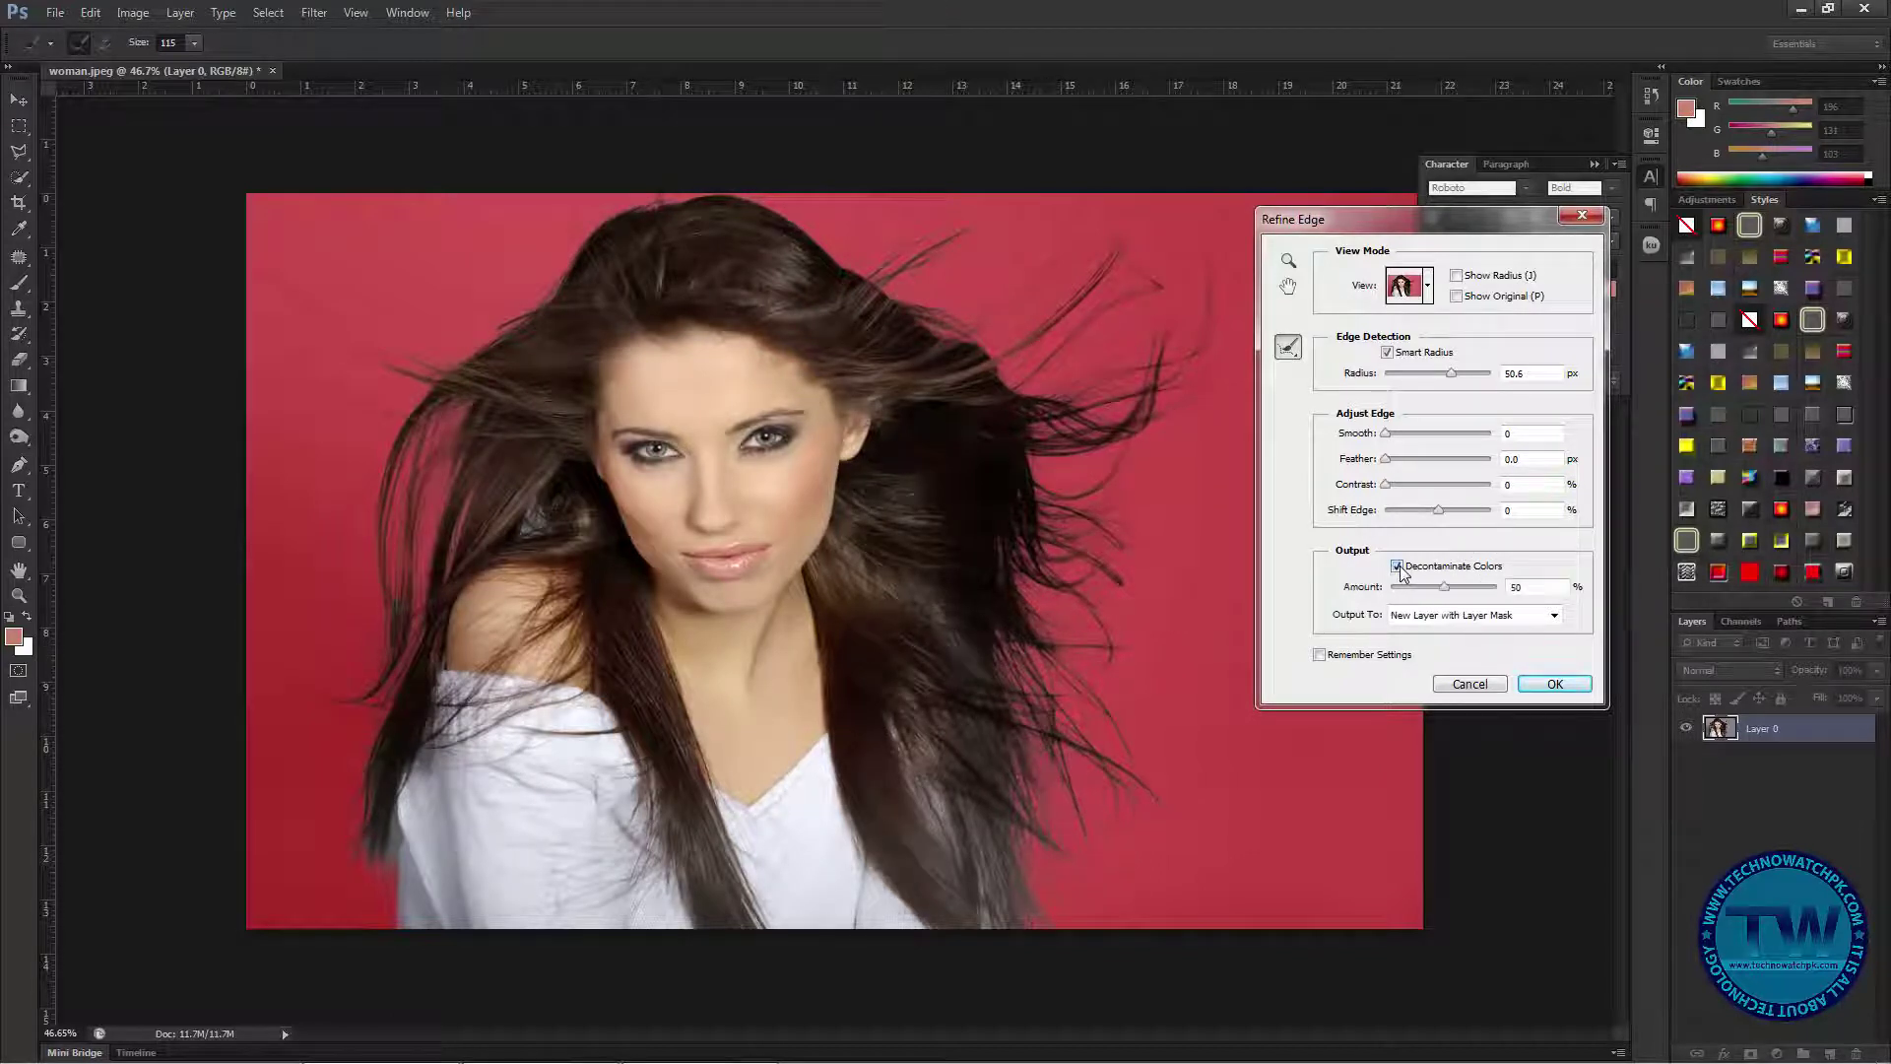
{"action": "mouse_move", "coordinate": [1445, 589]}
{"action": "left_mouse_down"}
{"action": "mouse_move", "coordinate": [1413, 594]}
{"action": "mouse_move", "coordinate": [1462, 594]}
{"action": "mouse_move", "coordinate": [1432, 592]}
{"action": "left_mouse_up"}
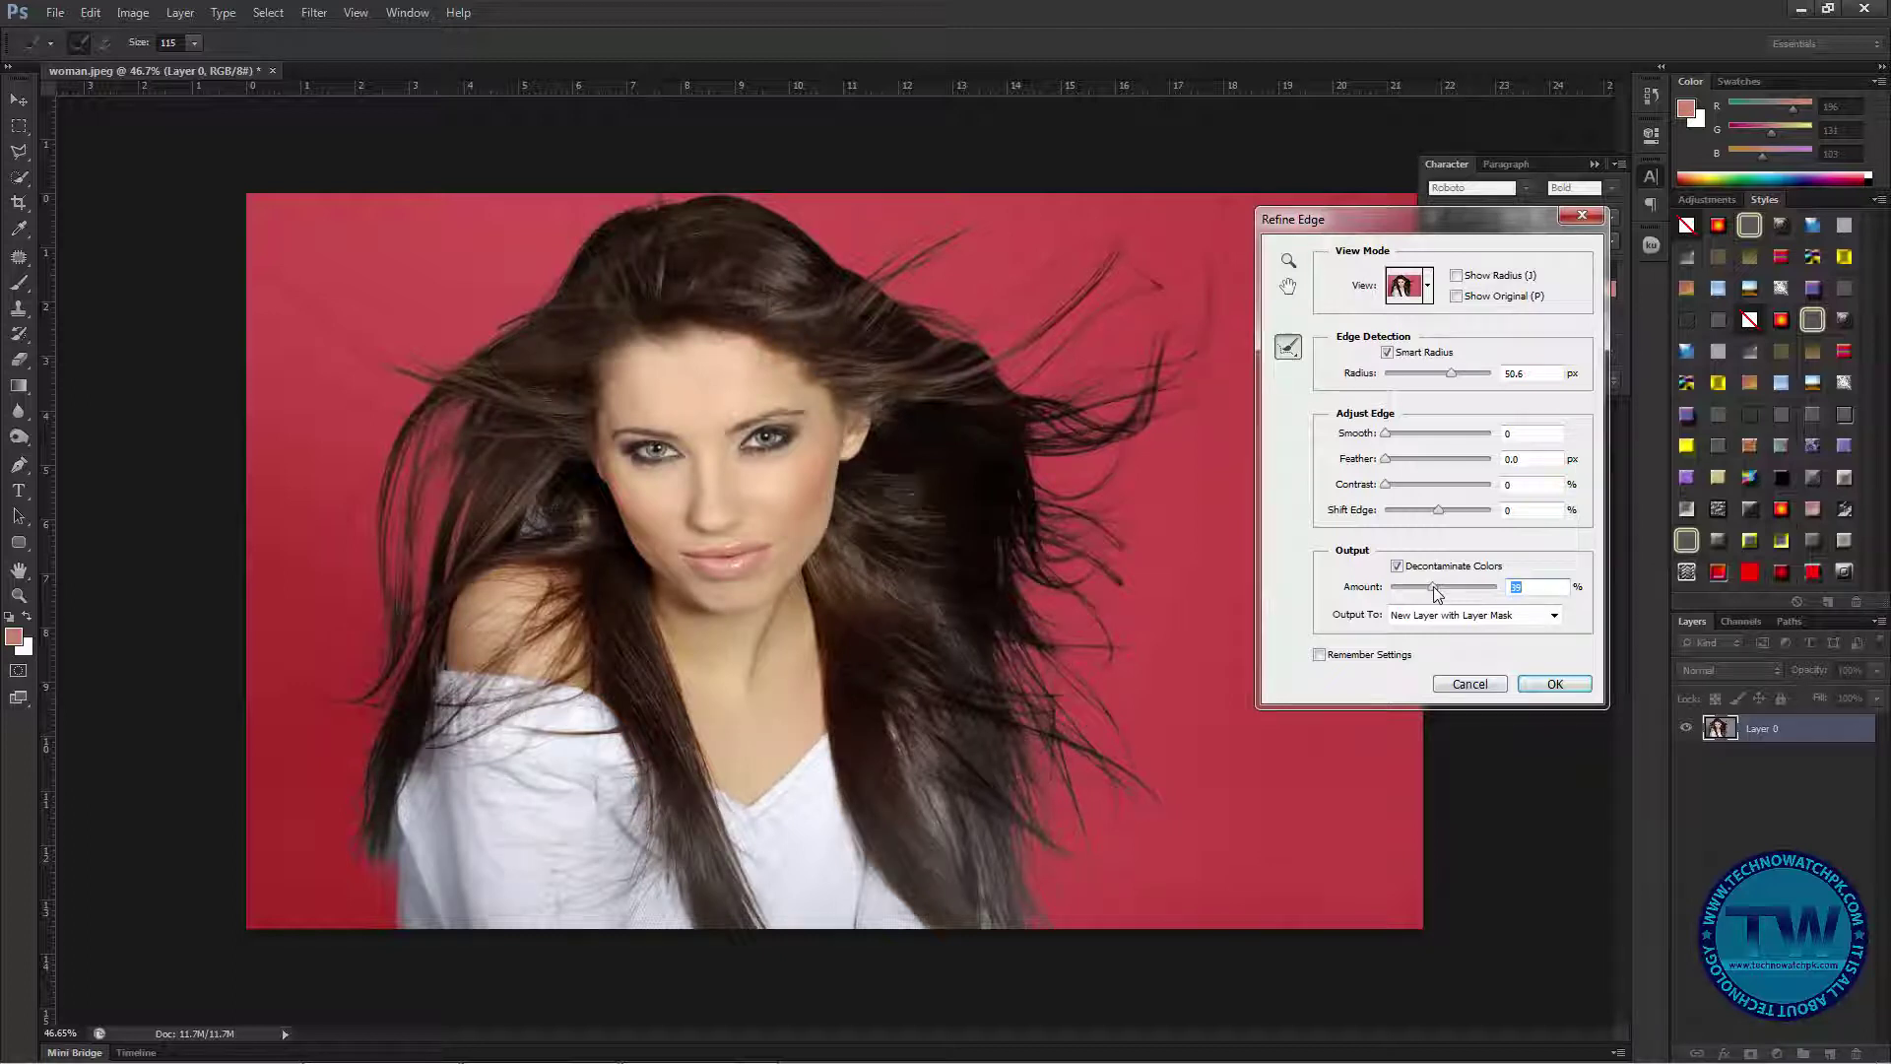
{"action": "left_click", "coordinate": [1563, 683]}
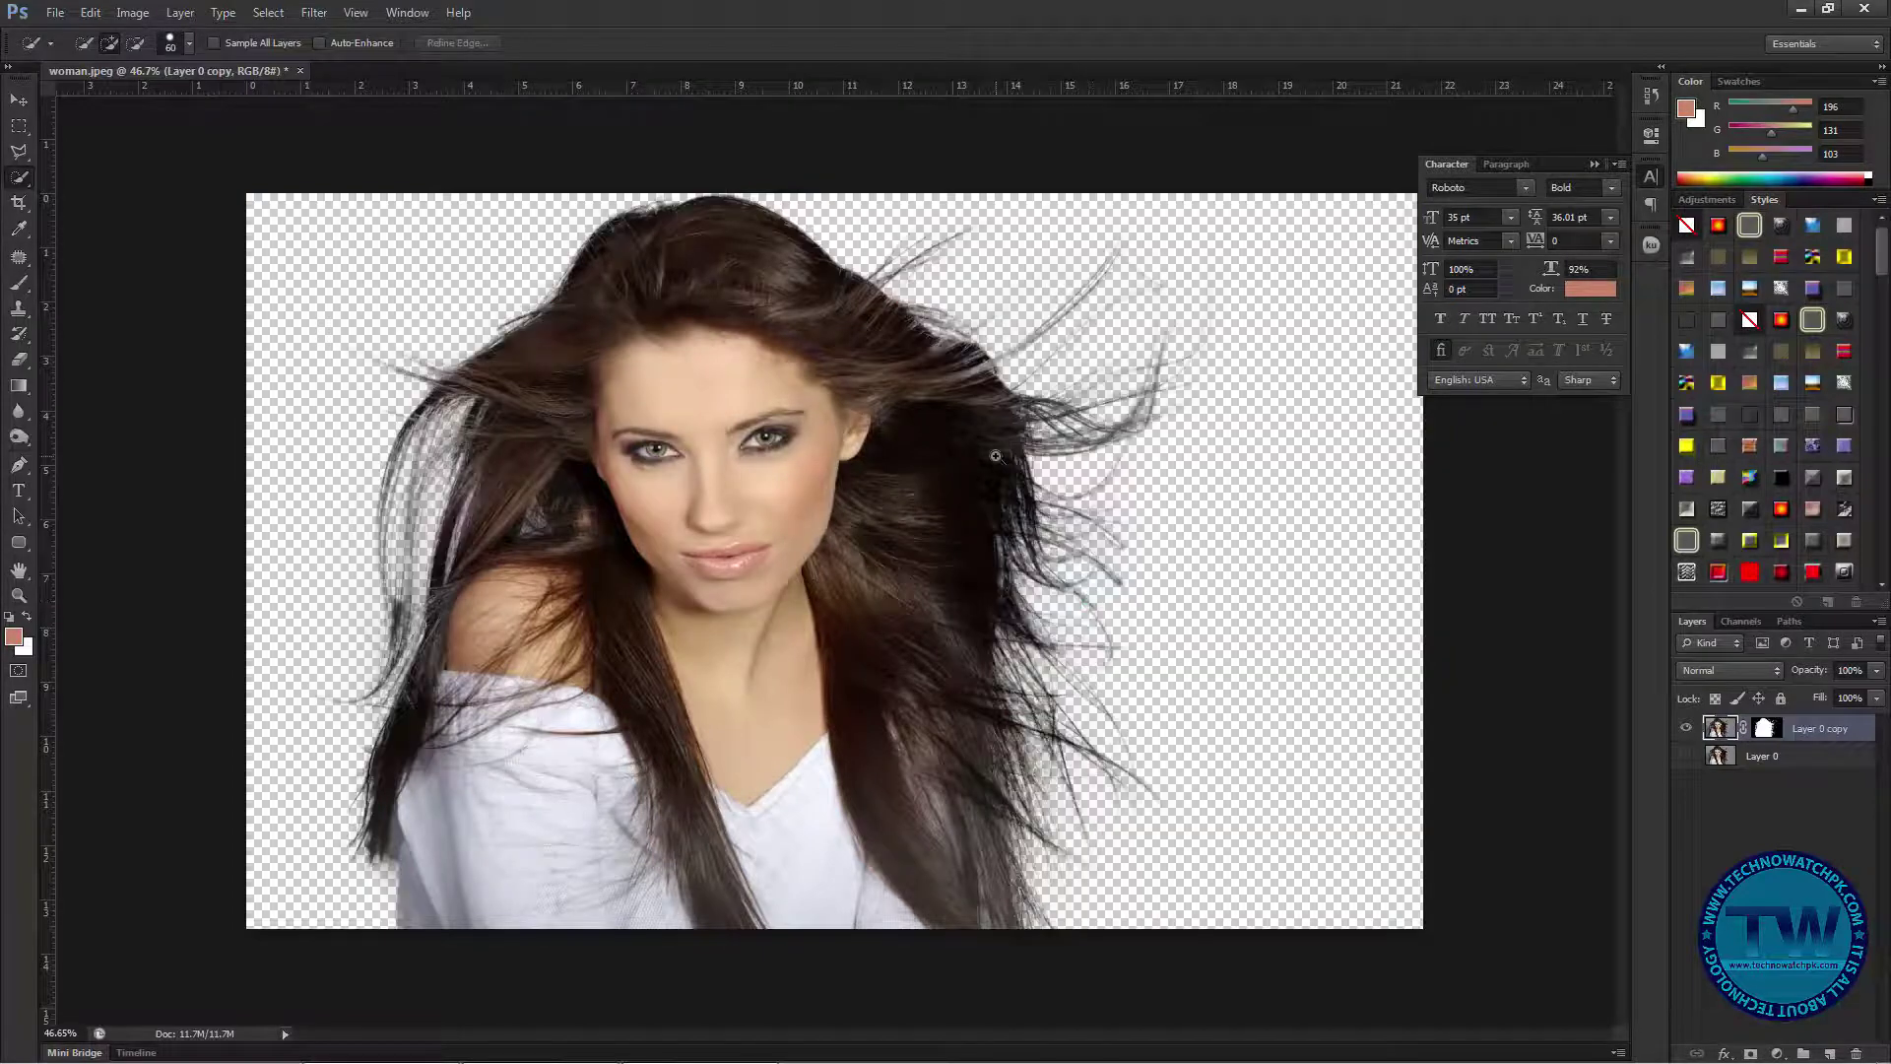
- Create a new layer beneath the masked cutout layer and fill it with the salmon foreground color
{"action": "mouse_move", "coordinate": [982, 388]}
{"action": "left_mouse_down"}
{"action": "mouse_move", "coordinate": [1017, 437]}
{"action": "mouse_move", "coordinate": [993, 433]}
{"action": "left_mouse_up"}
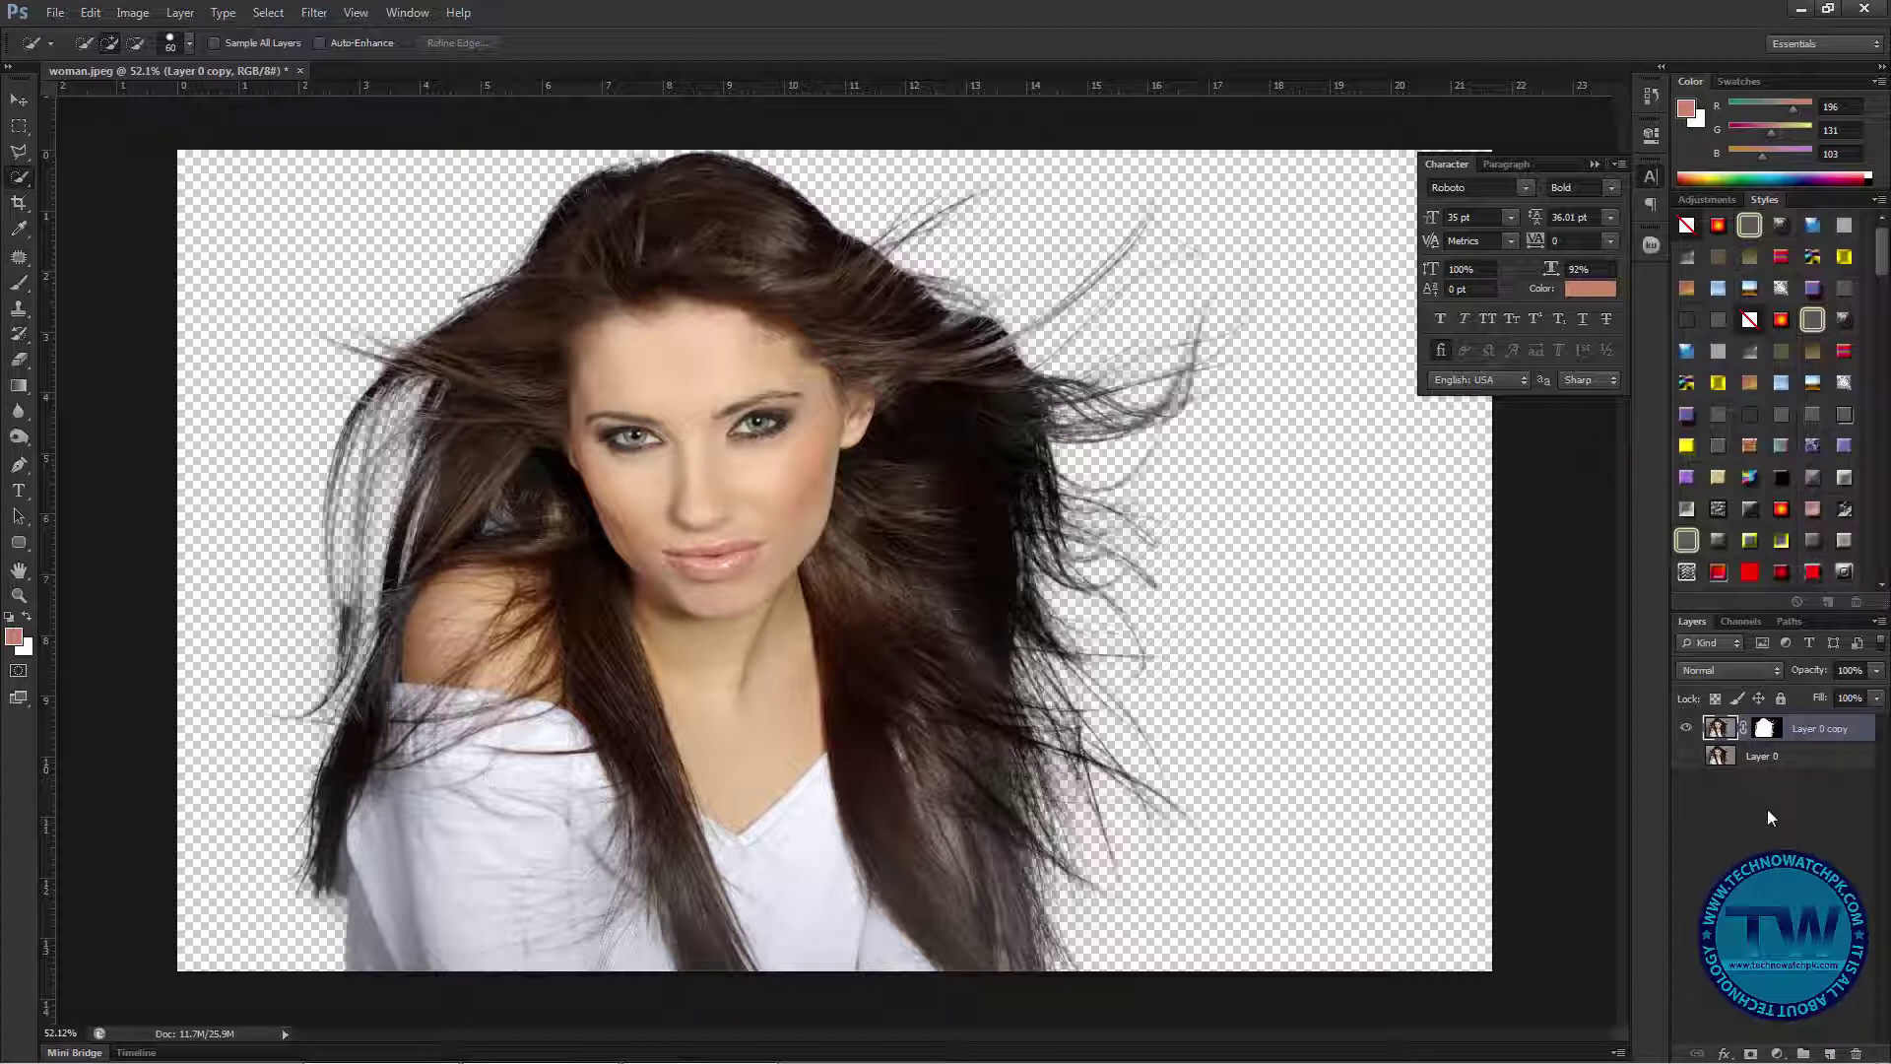
{"action": "key", "text": "ctrl+shift+n"}
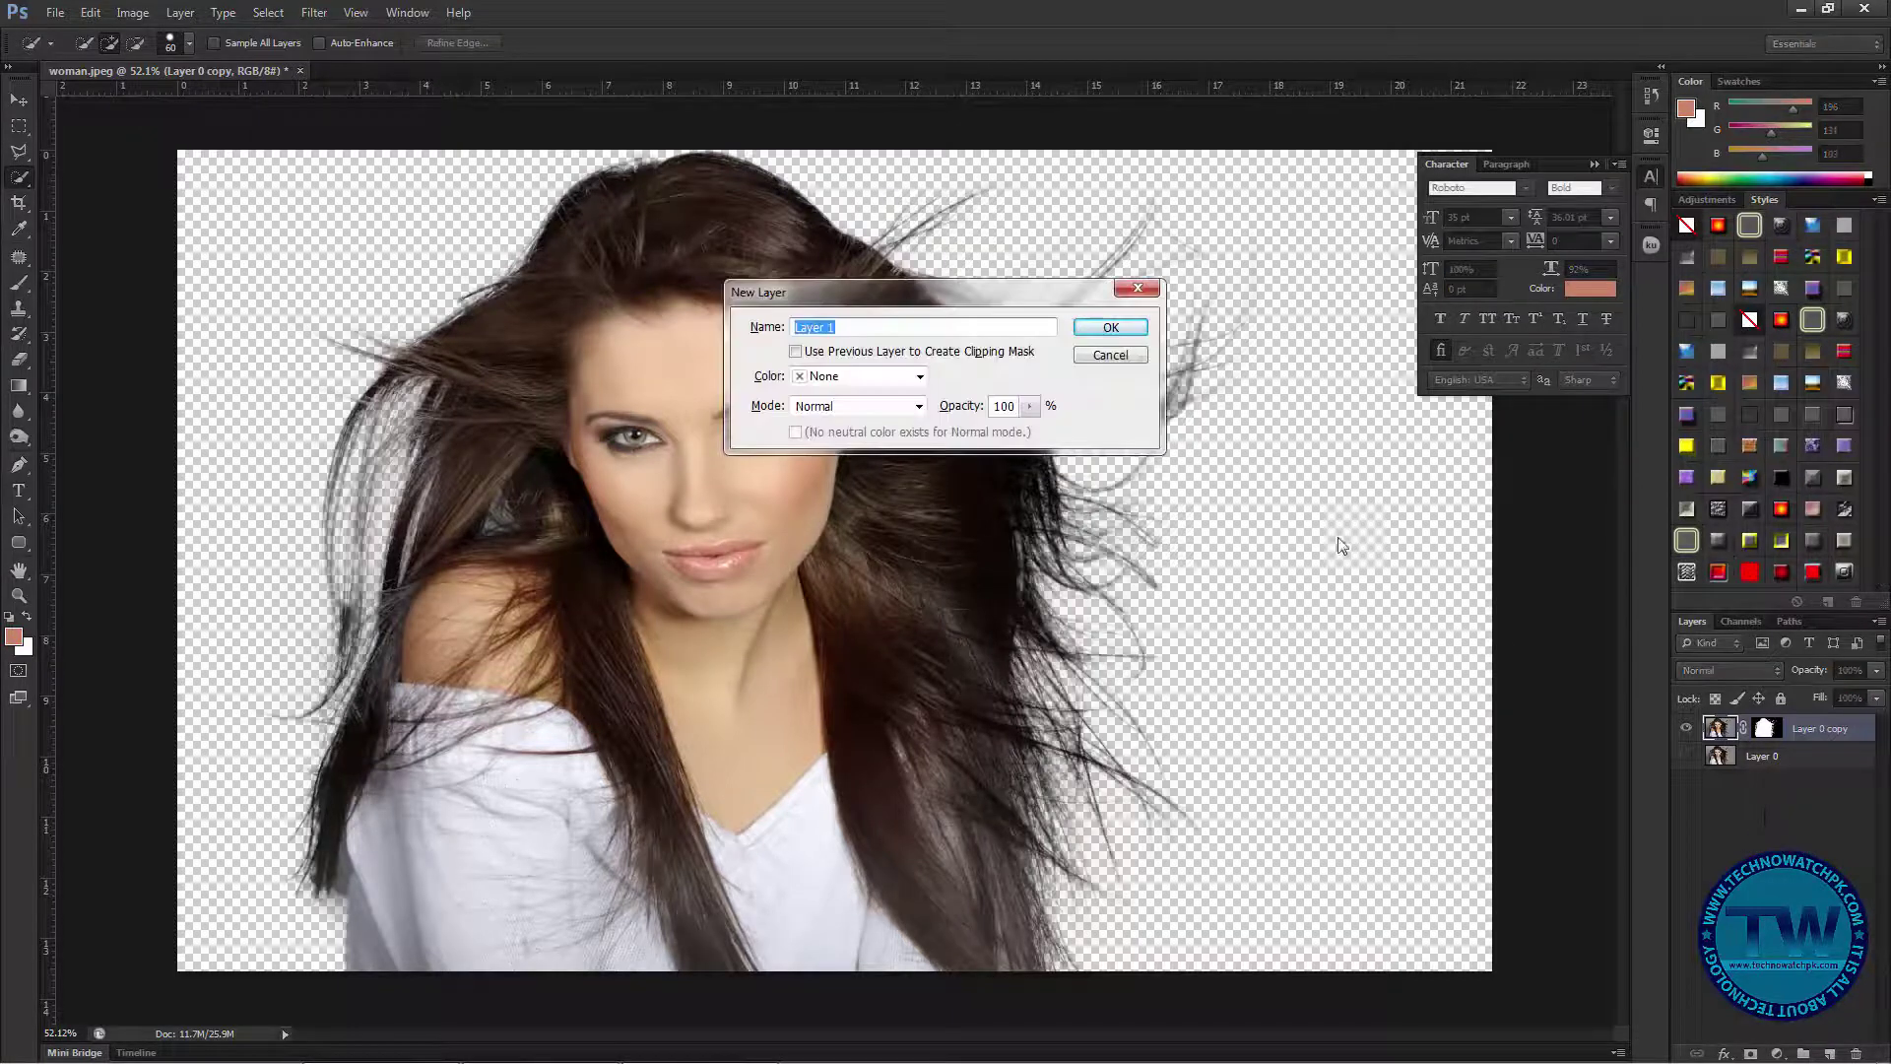
{"action": "left_click", "coordinate": [1111, 329]}
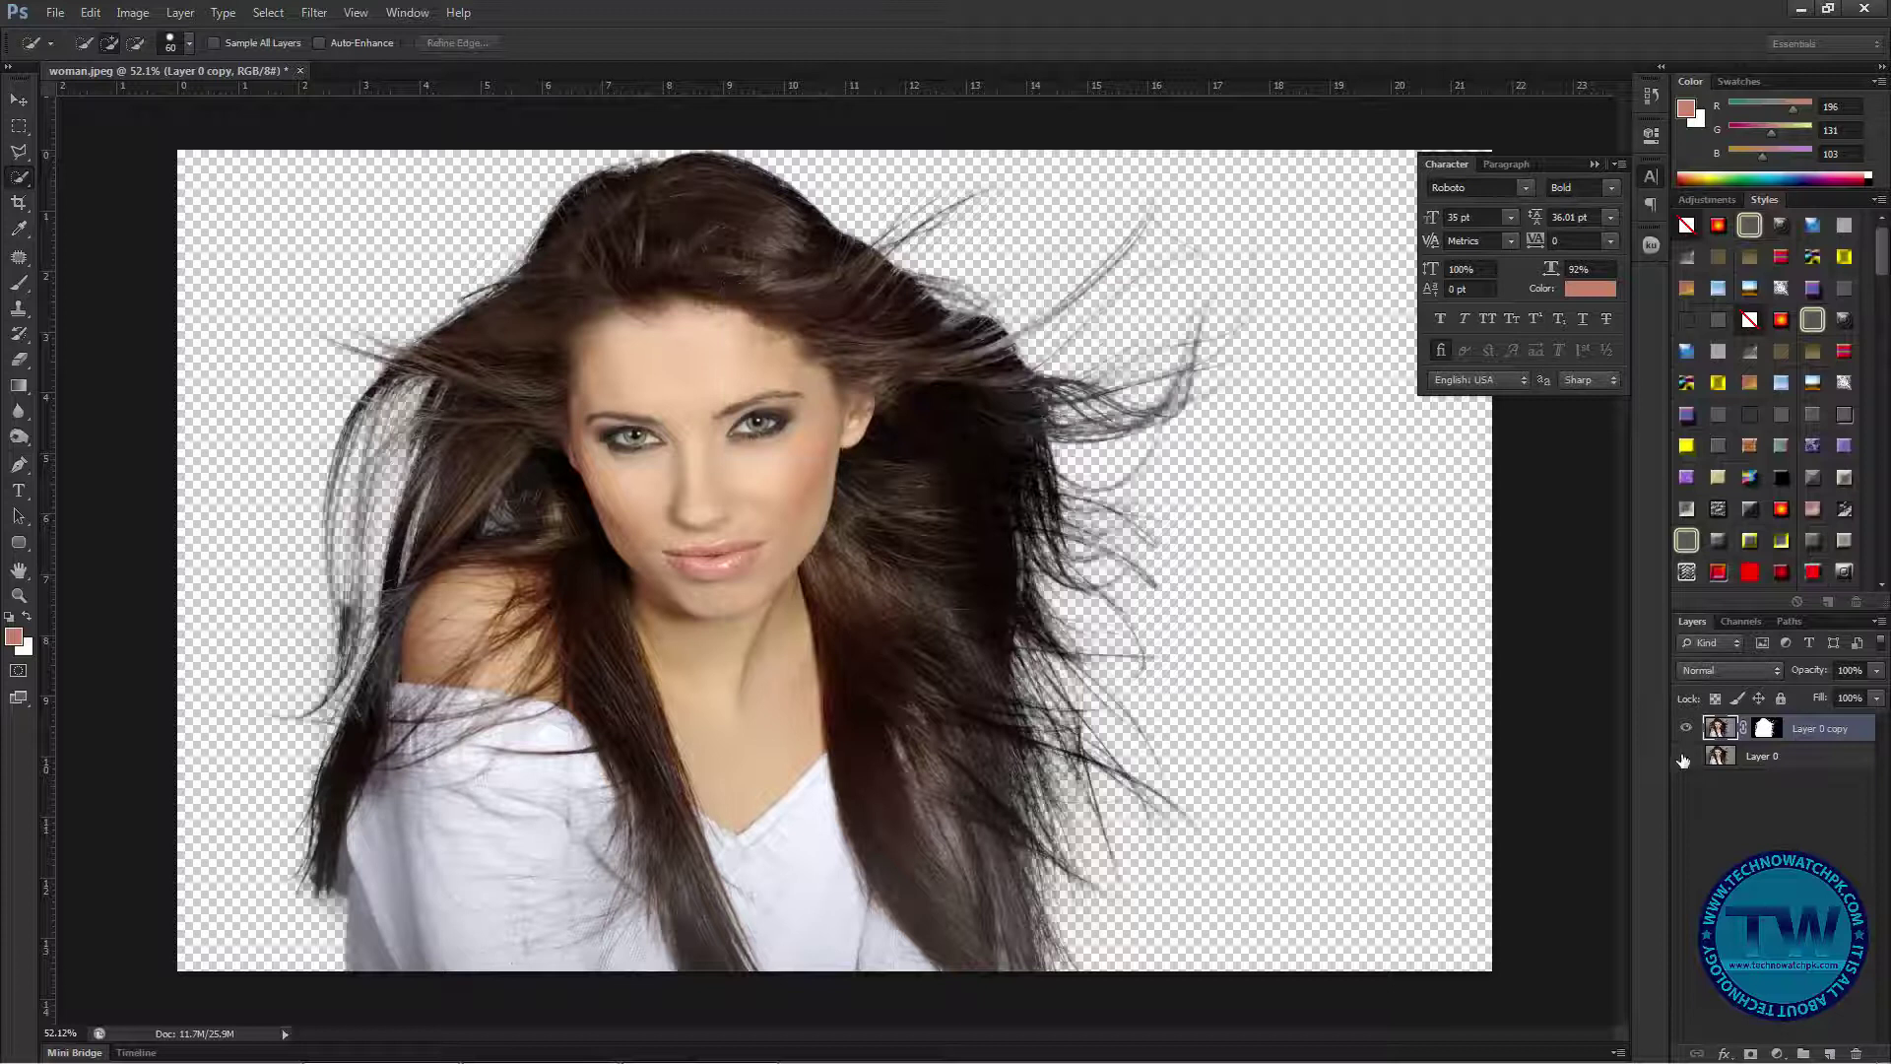
{"action": "left_click_drag", "start_coordinate": [1786, 735], "coordinate": [1780, 759]}
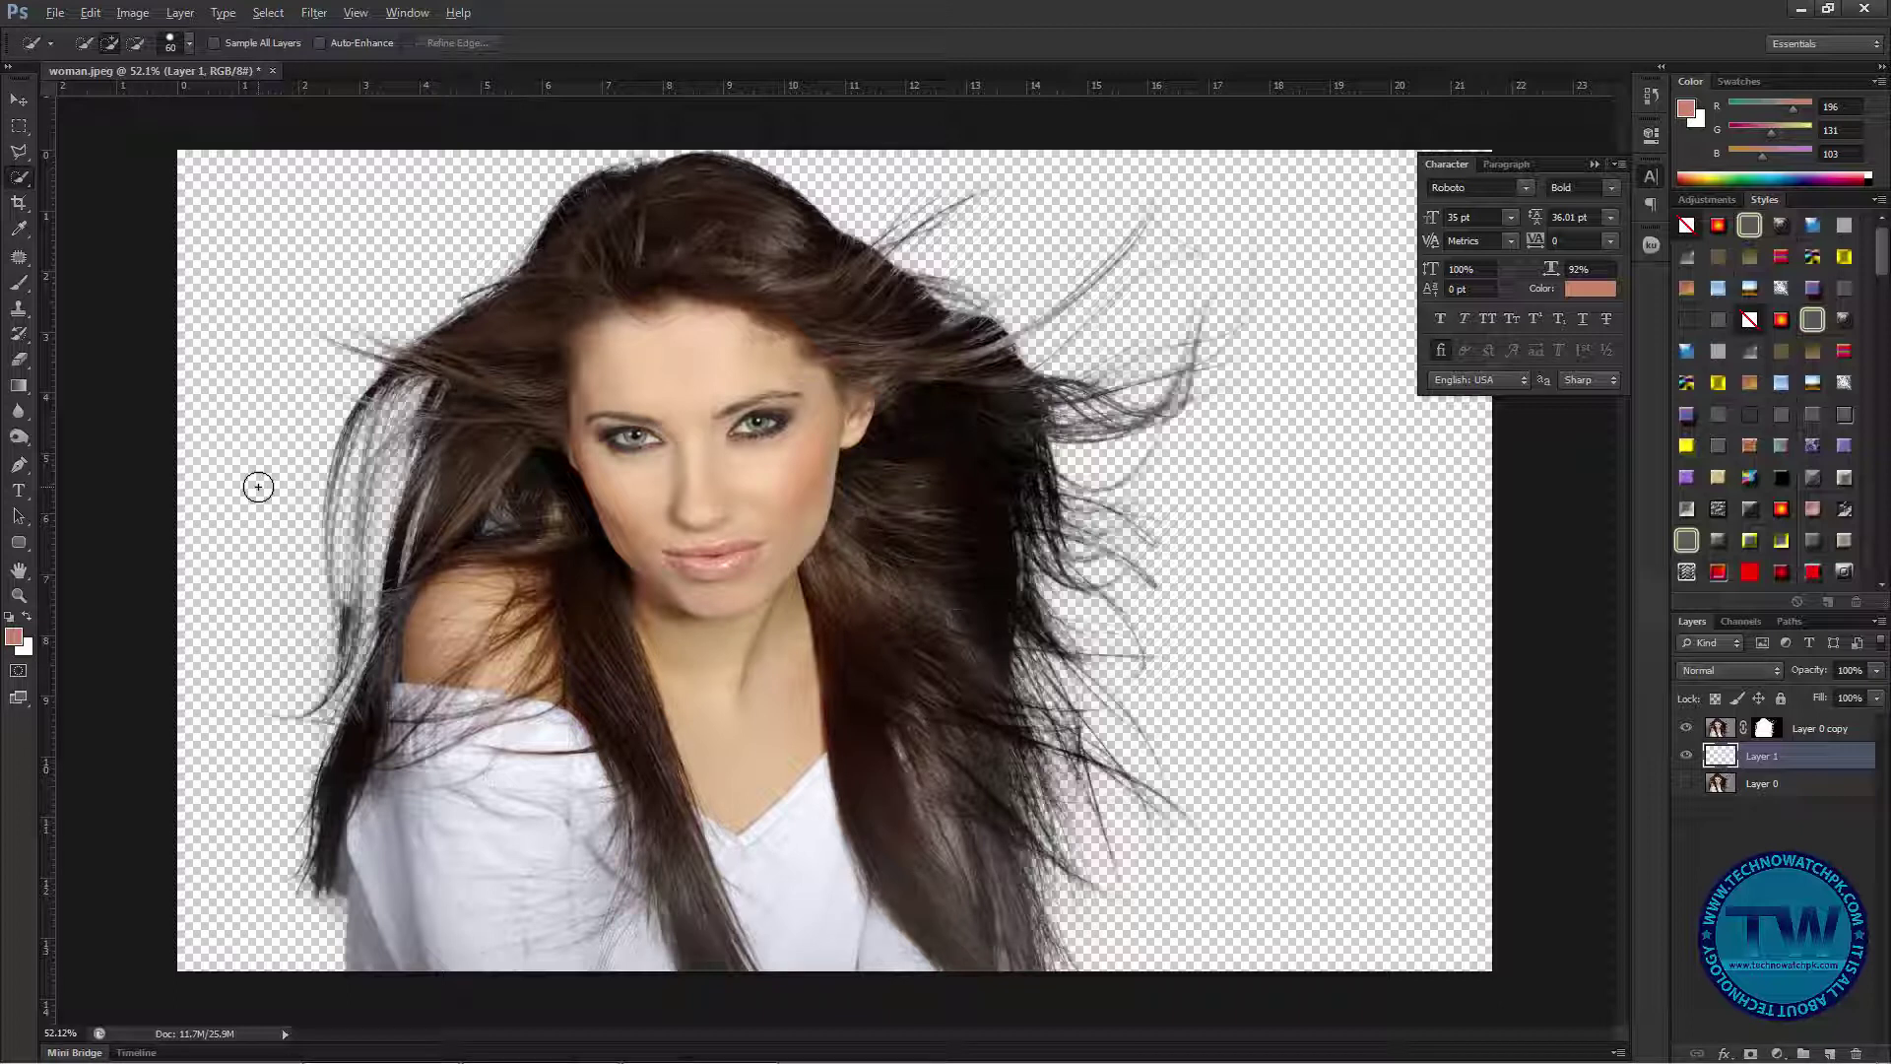
{"action": "key", "text": "alt+BackSpace"}
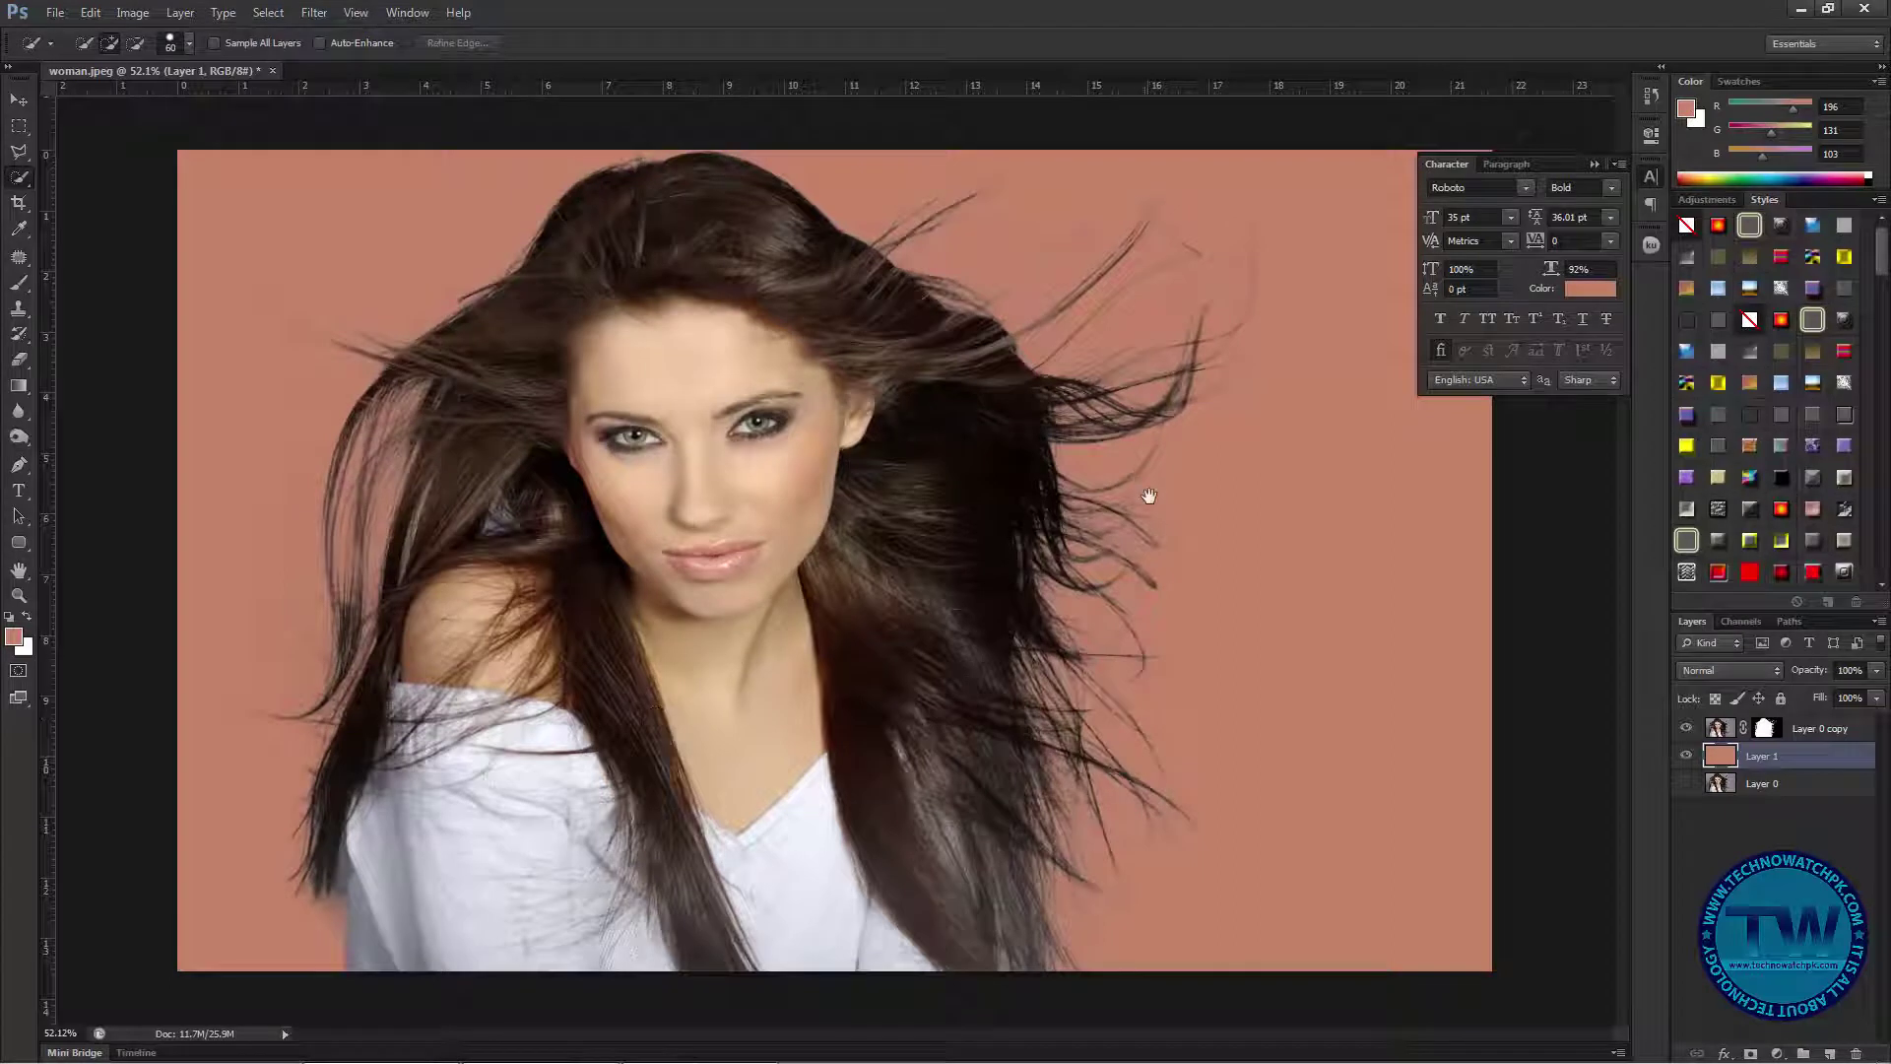
- Examine the cutout's hair edges and fine flyaway strands up close against the salmon background
{"action": "left_click_drag", "start_coordinate": [1049, 332], "coordinate": [1086, 462]}
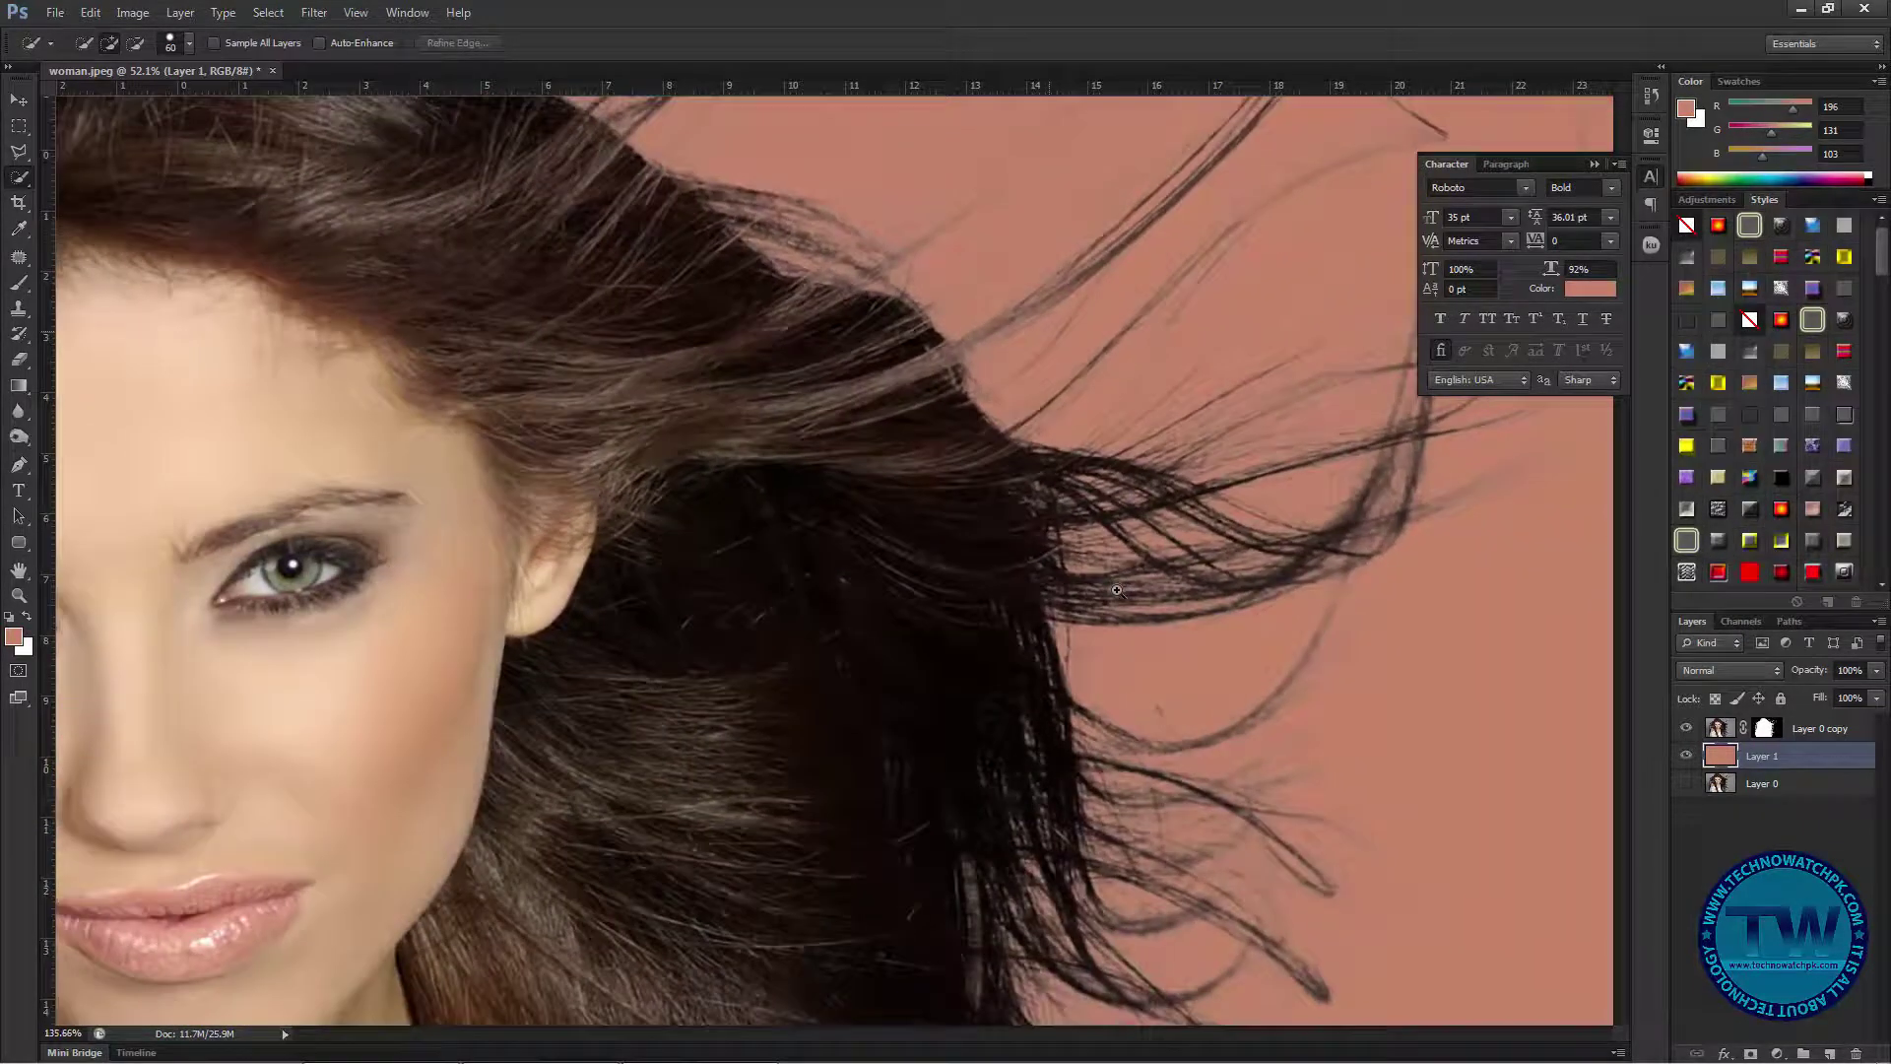
{"action": "left_click_drag", "start_coordinate": [946, 540], "coordinate": [870, 676]}
{"action": "mouse_move", "coordinate": [1106, 766]}
{"action": "left_mouse_down"}
{"action": "mouse_move", "coordinate": [1058, 755]}
{"action": "mouse_move", "coordinate": [1096, 789]}
{"action": "left_mouse_up"}
{"action": "scroll", "coordinate": [1095, 788], "scroll_direction": "up", "scroll_amount": 2}
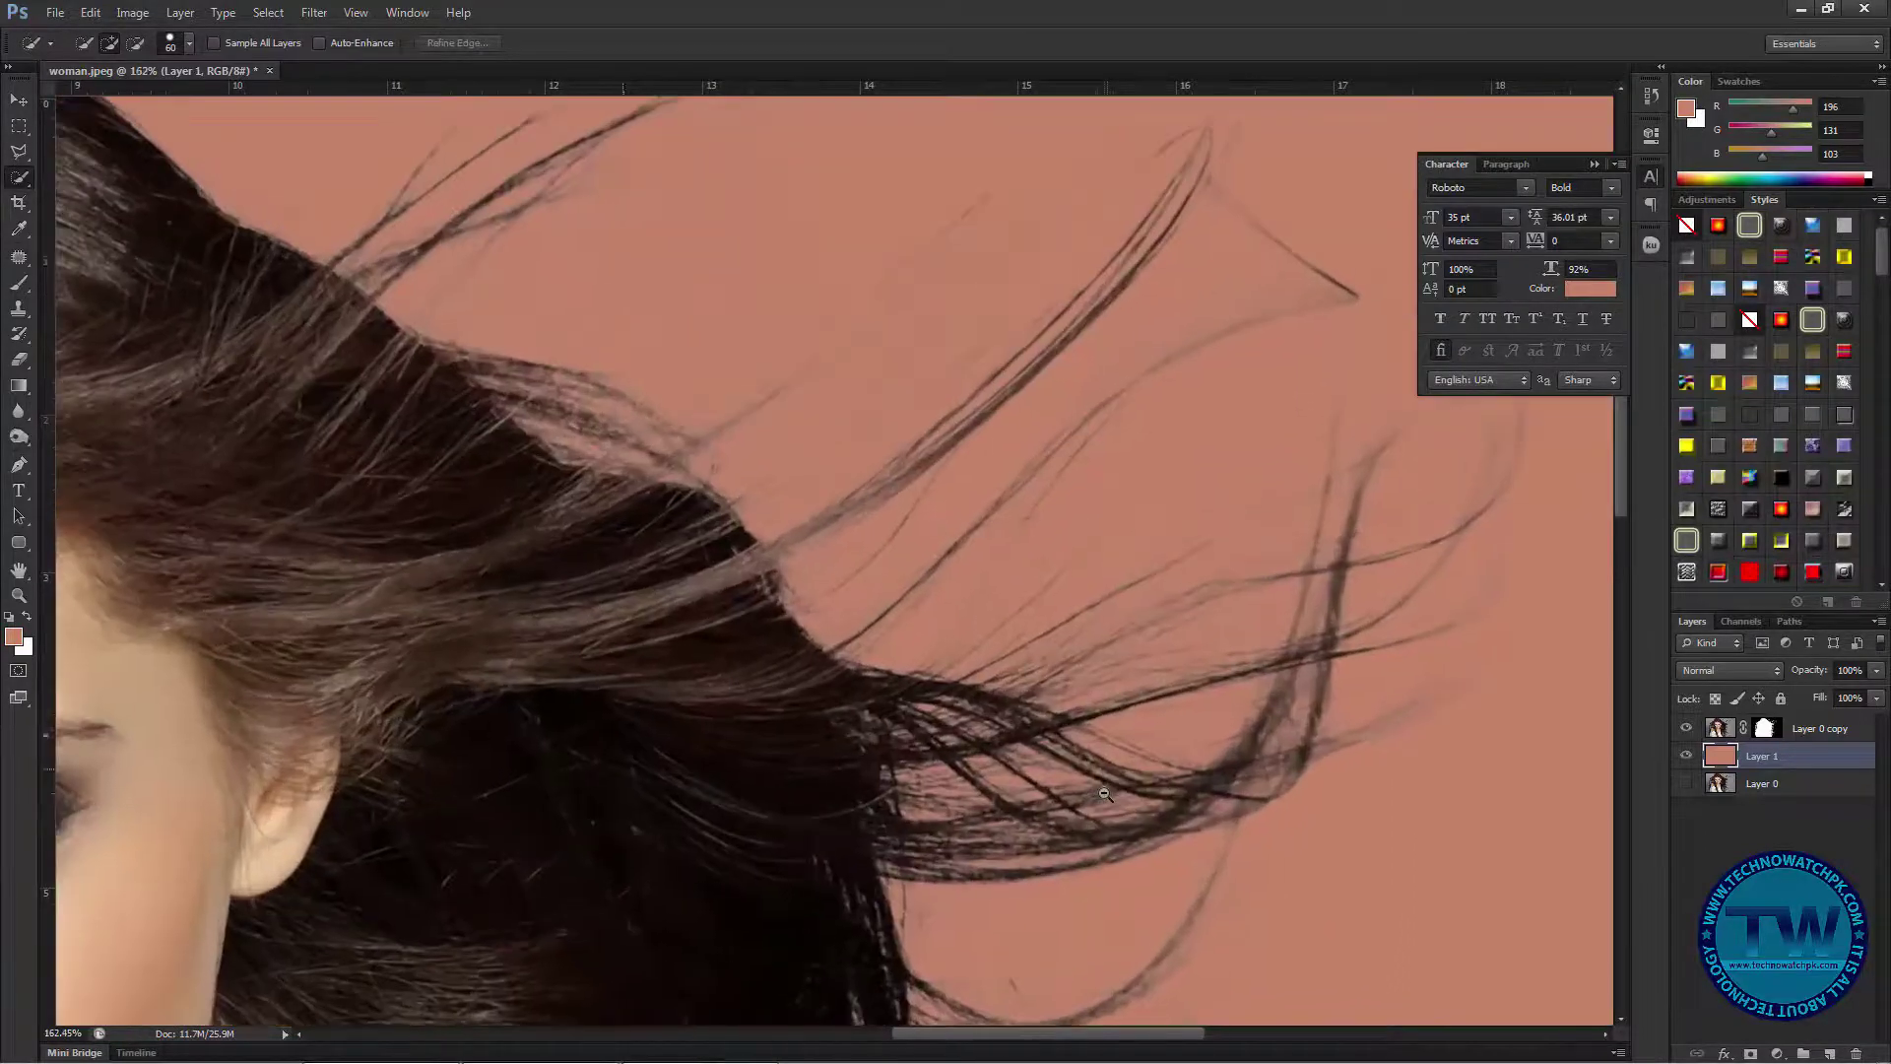
{"action": "scroll", "coordinate": [1068, 624], "scroll_direction": "up", "scroll_amount": 2}
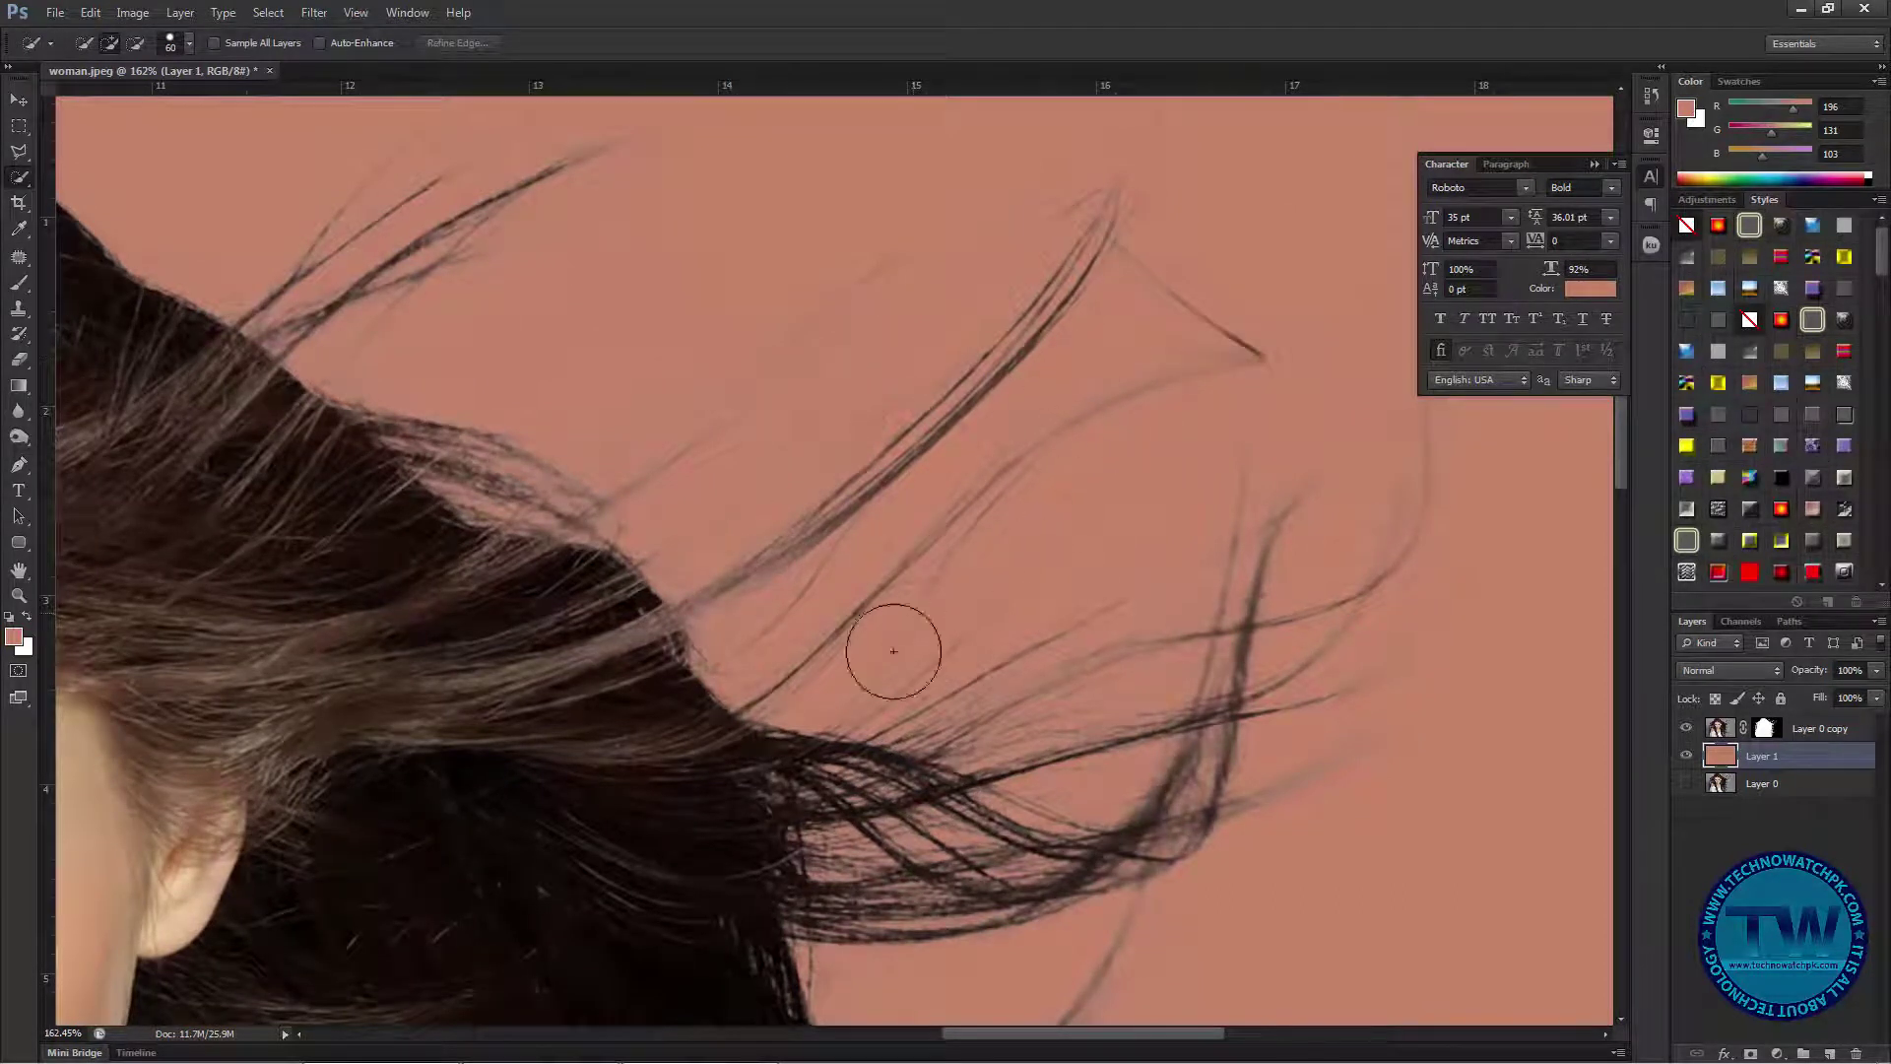
{"action": "scroll", "coordinate": [988, 783], "scroll_direction": "down", "scroll_amount": 1}
{"action": "left_click_drag", "start_coordinate": [988, 783], "coordinate": [661, 592]}
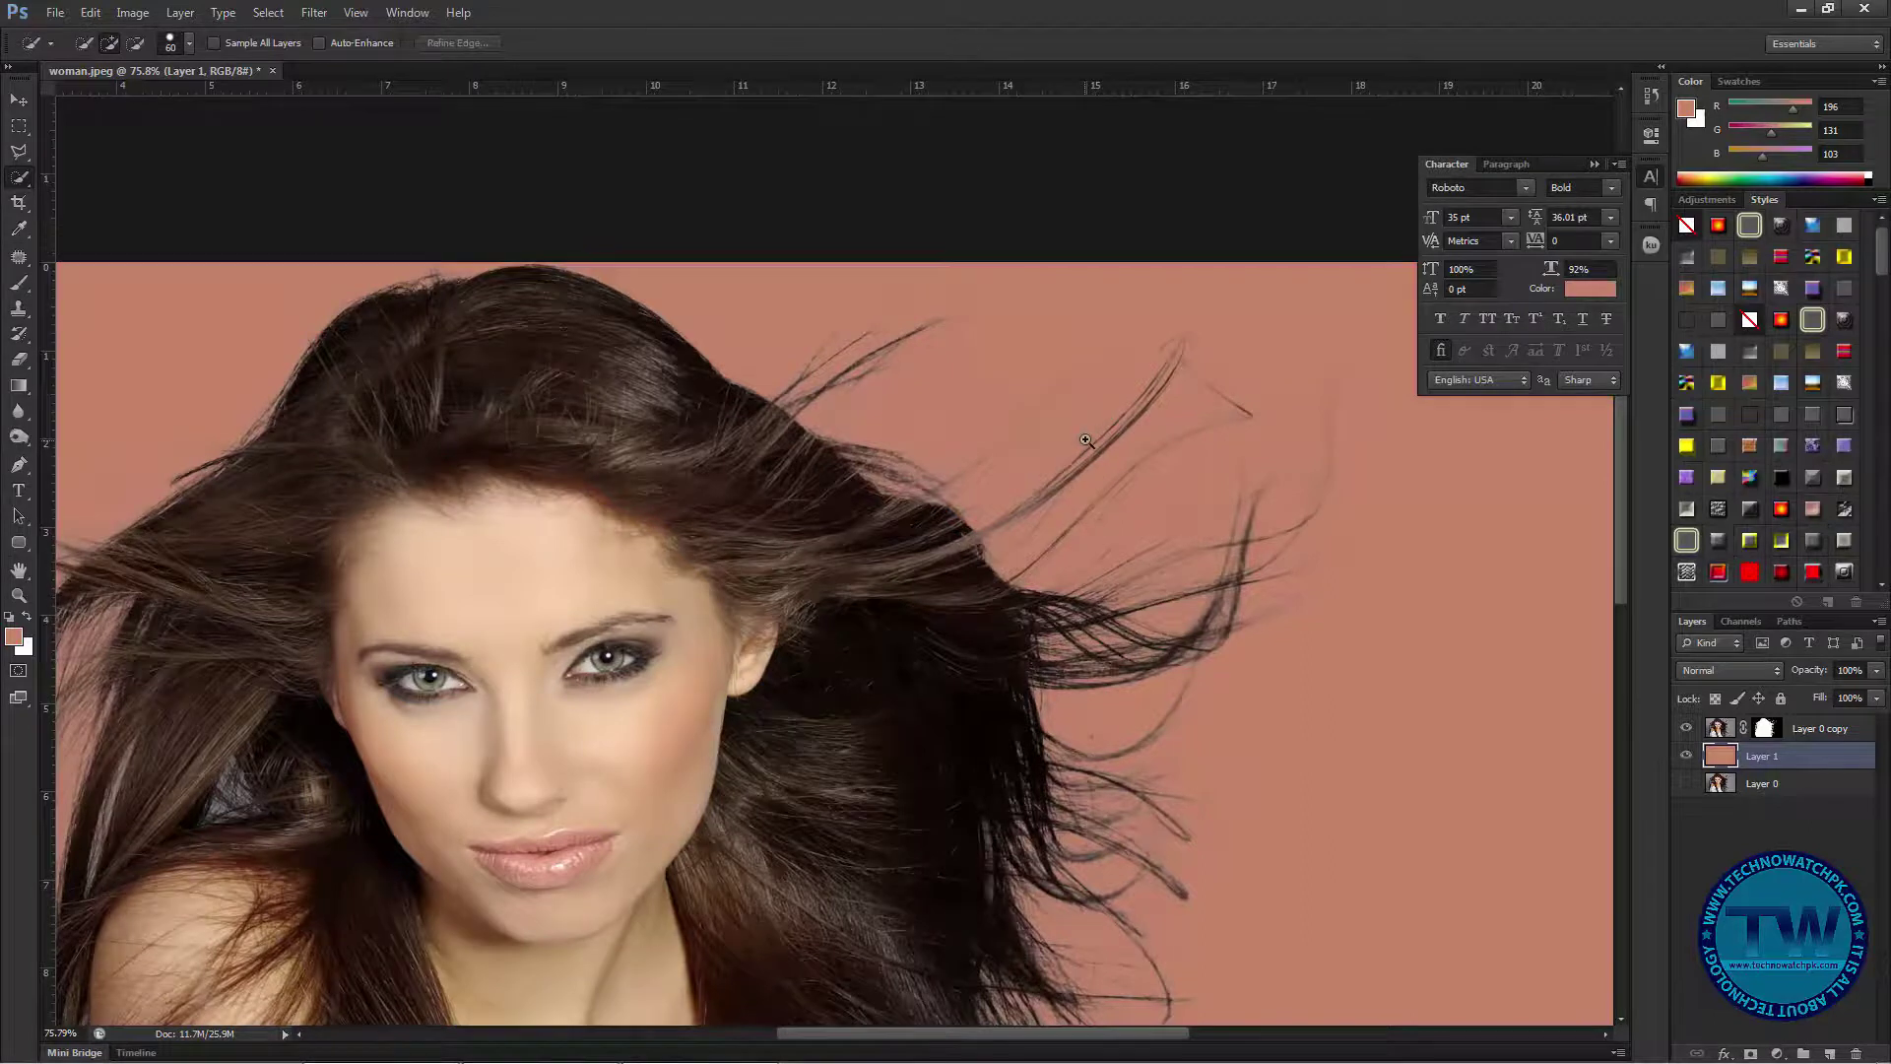
{"action": "scroll", "coordinate": [1086, 441], "scroll_direction": "up", "scroll_amount": 4}
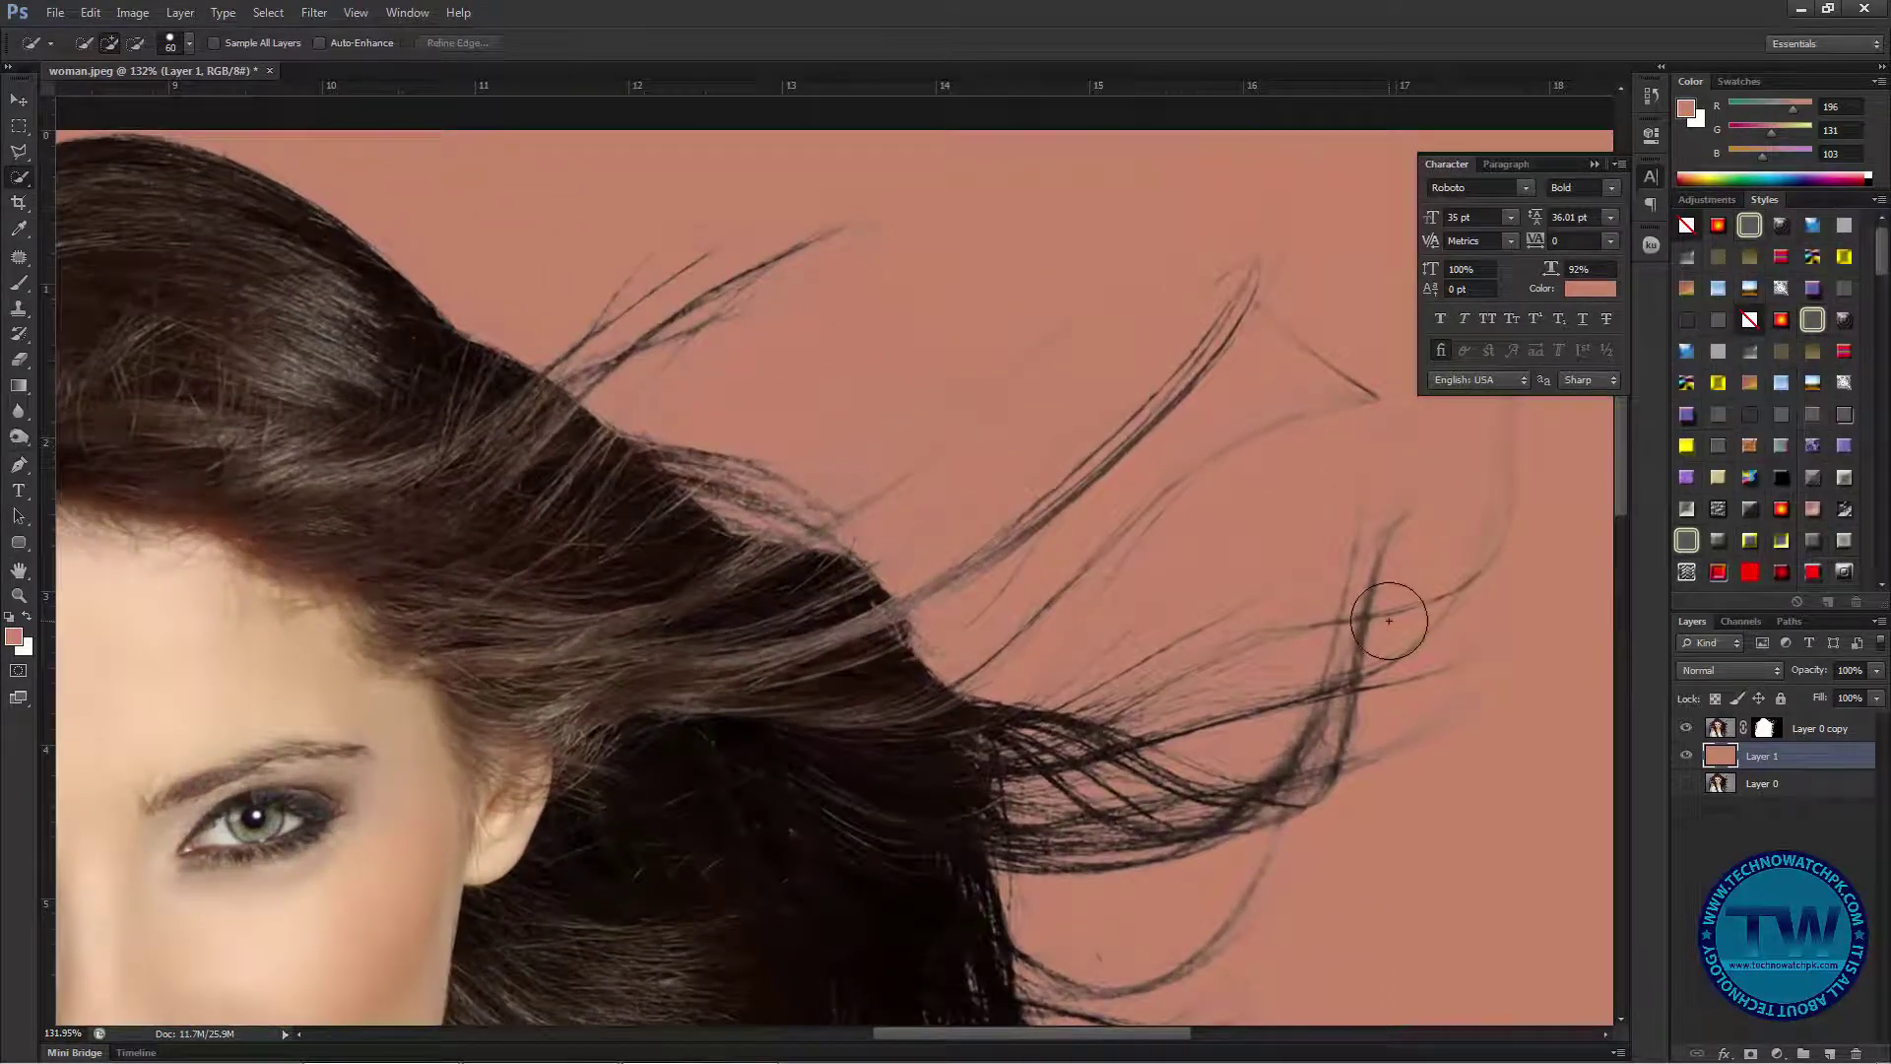
- Target the masked cutout layer and sample a dark brown foreground color (RGB 41, 31, 22) from the hair on top of the head
{"action": "left_click", "coordinate": [1719, 730]}
{"action": "left_click_drag", "start_coordinate": [1103, 752], "coordinate": [1025, 752]}
{"action": "left_click_drag", "start_coordinate": [593, 526], "coordinate": [838, 524]}
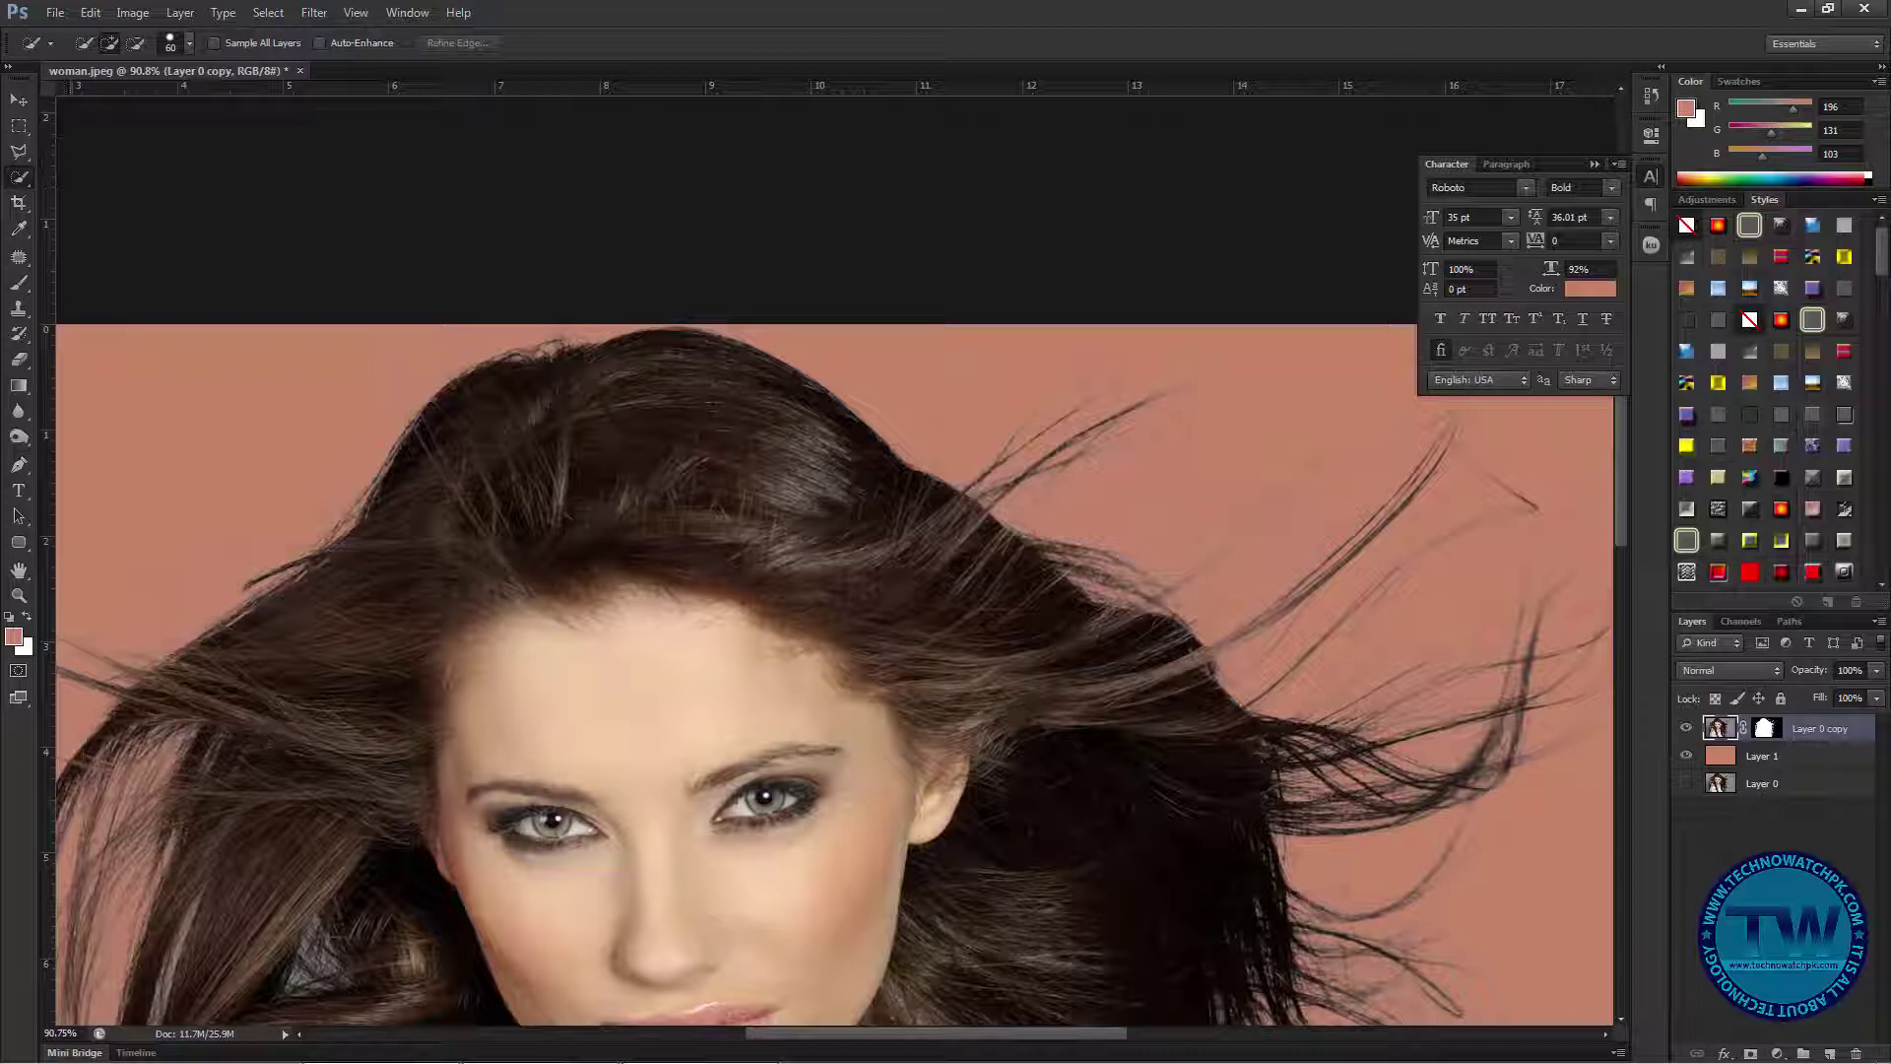
{"action": "left_click", "coordinate": [20, 180]}
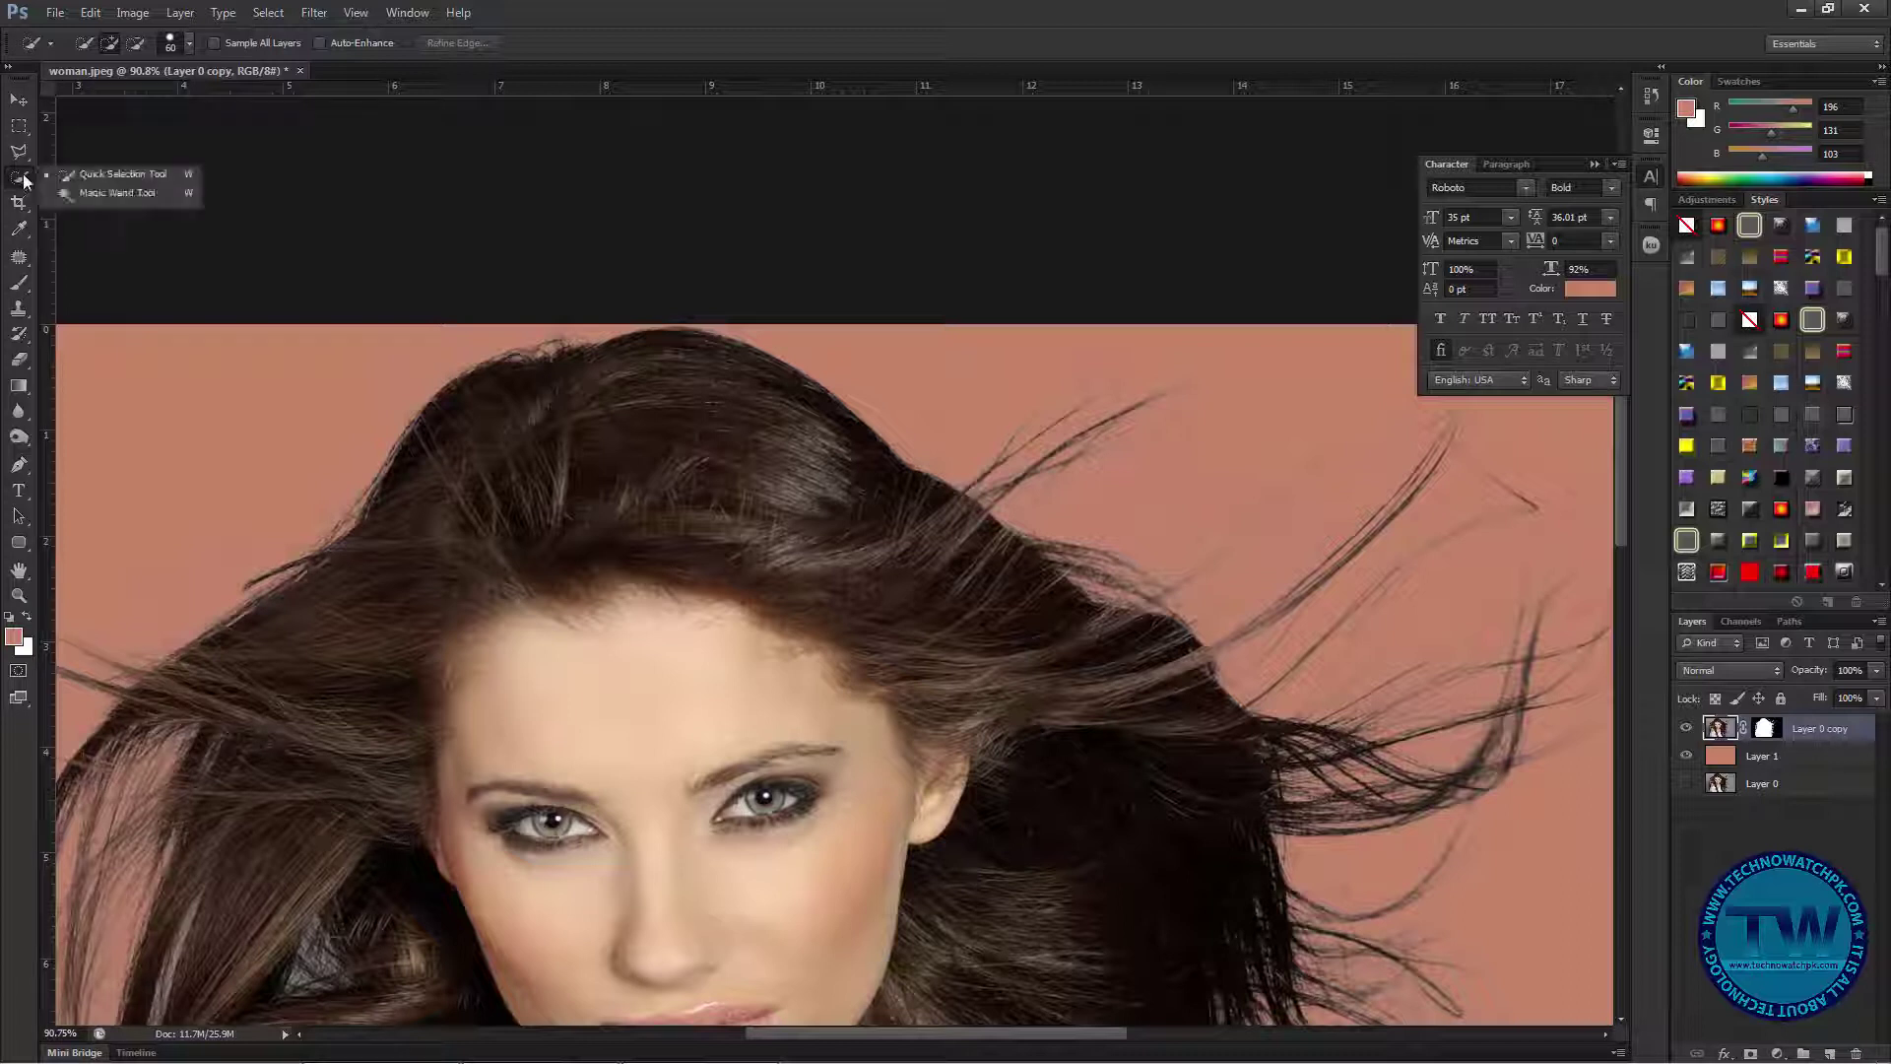
{"action": "left_click", "coordinate": [17, 229]}
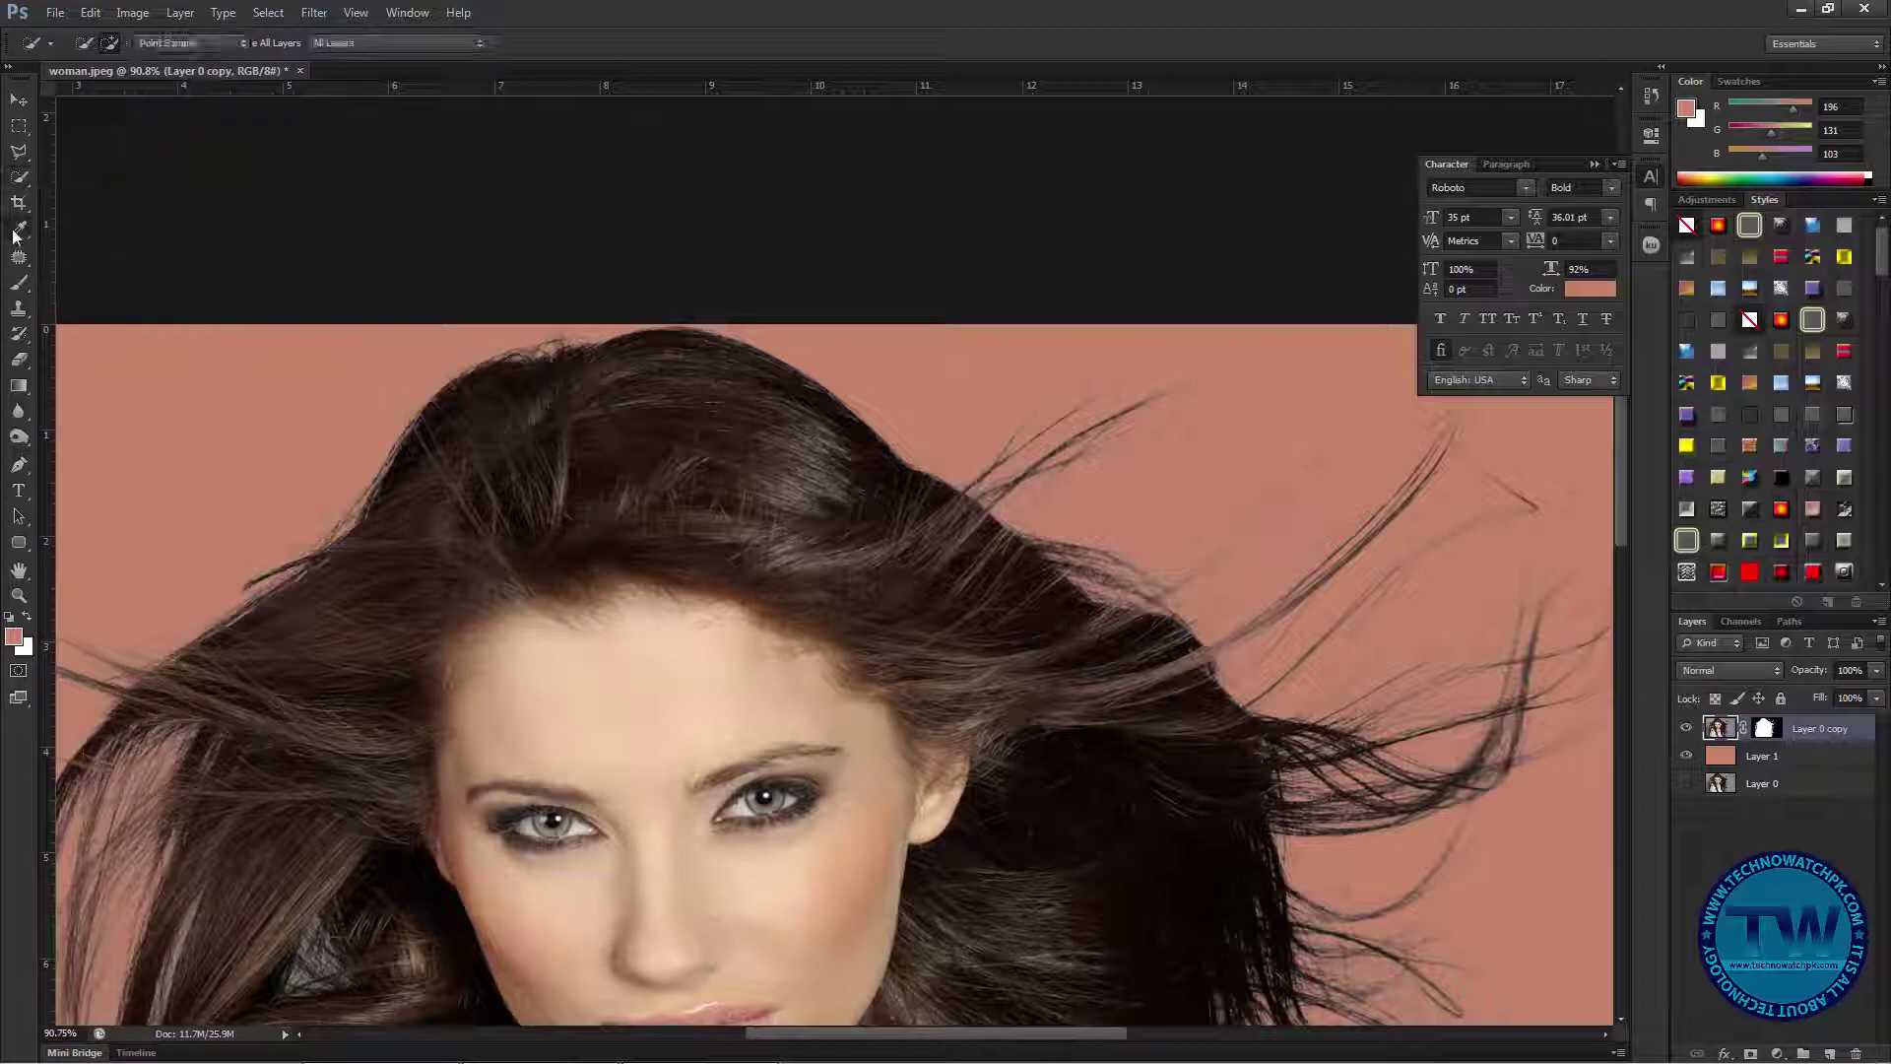
{"action": "left_click_drag", "start_coordinate": [731, 512], "coordinate": [727, 404]}
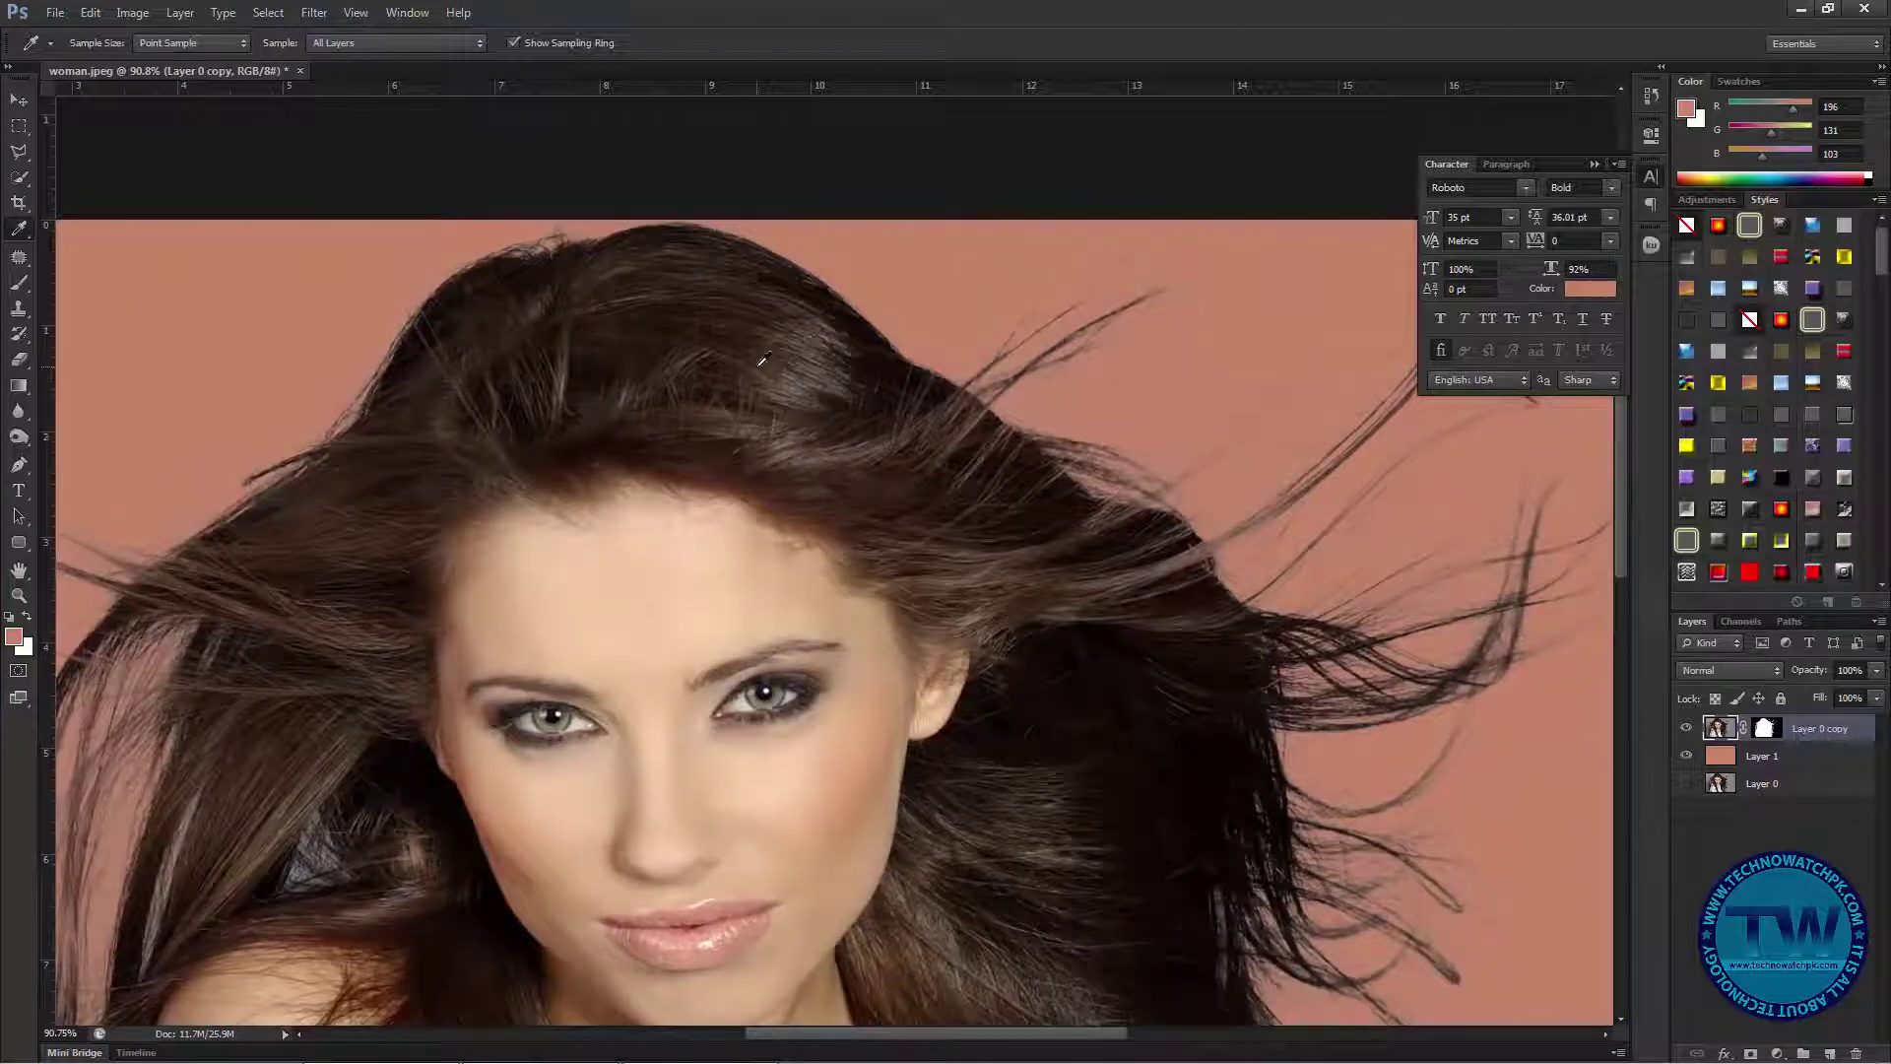
{"action": "left_click", "coordinate": [614, 352]}
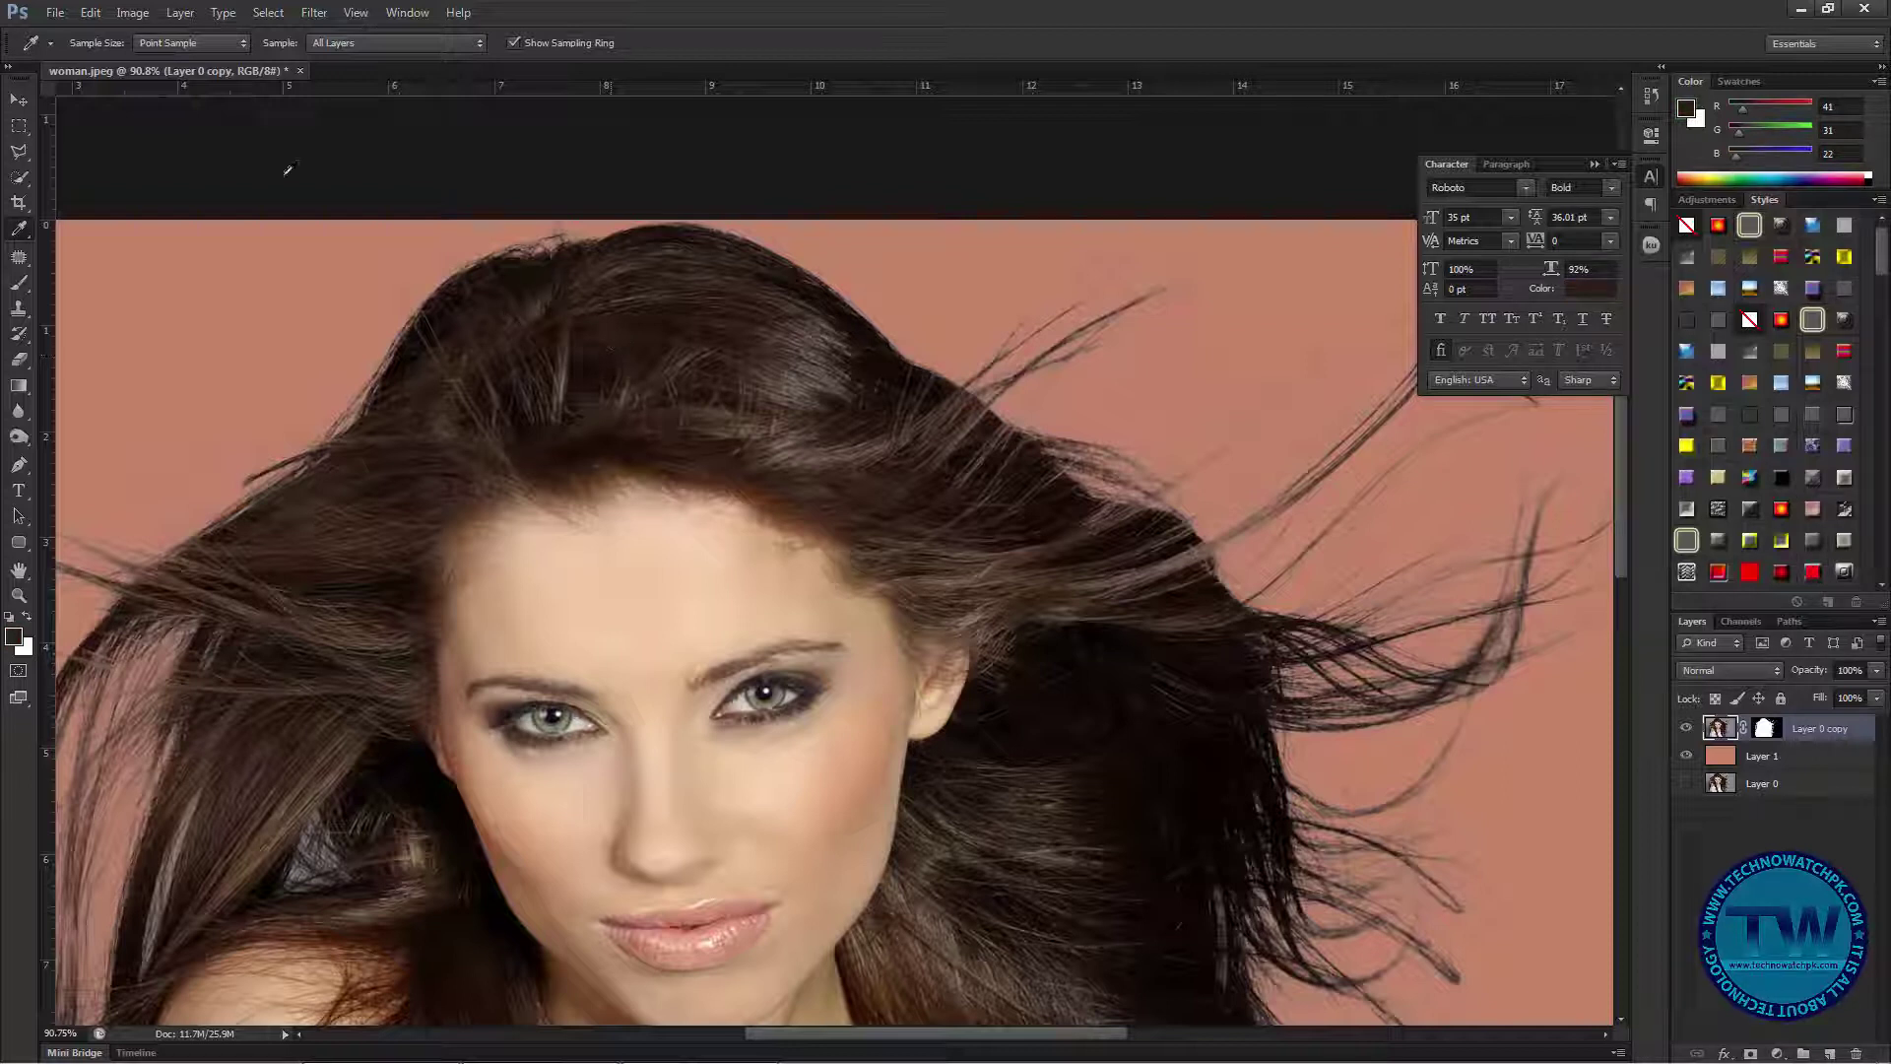
- Set up the Brush tool with Multiply blend mode, 59% opacity and 93% flow
{"action": "left_click", "coordinate": [20, 179]}
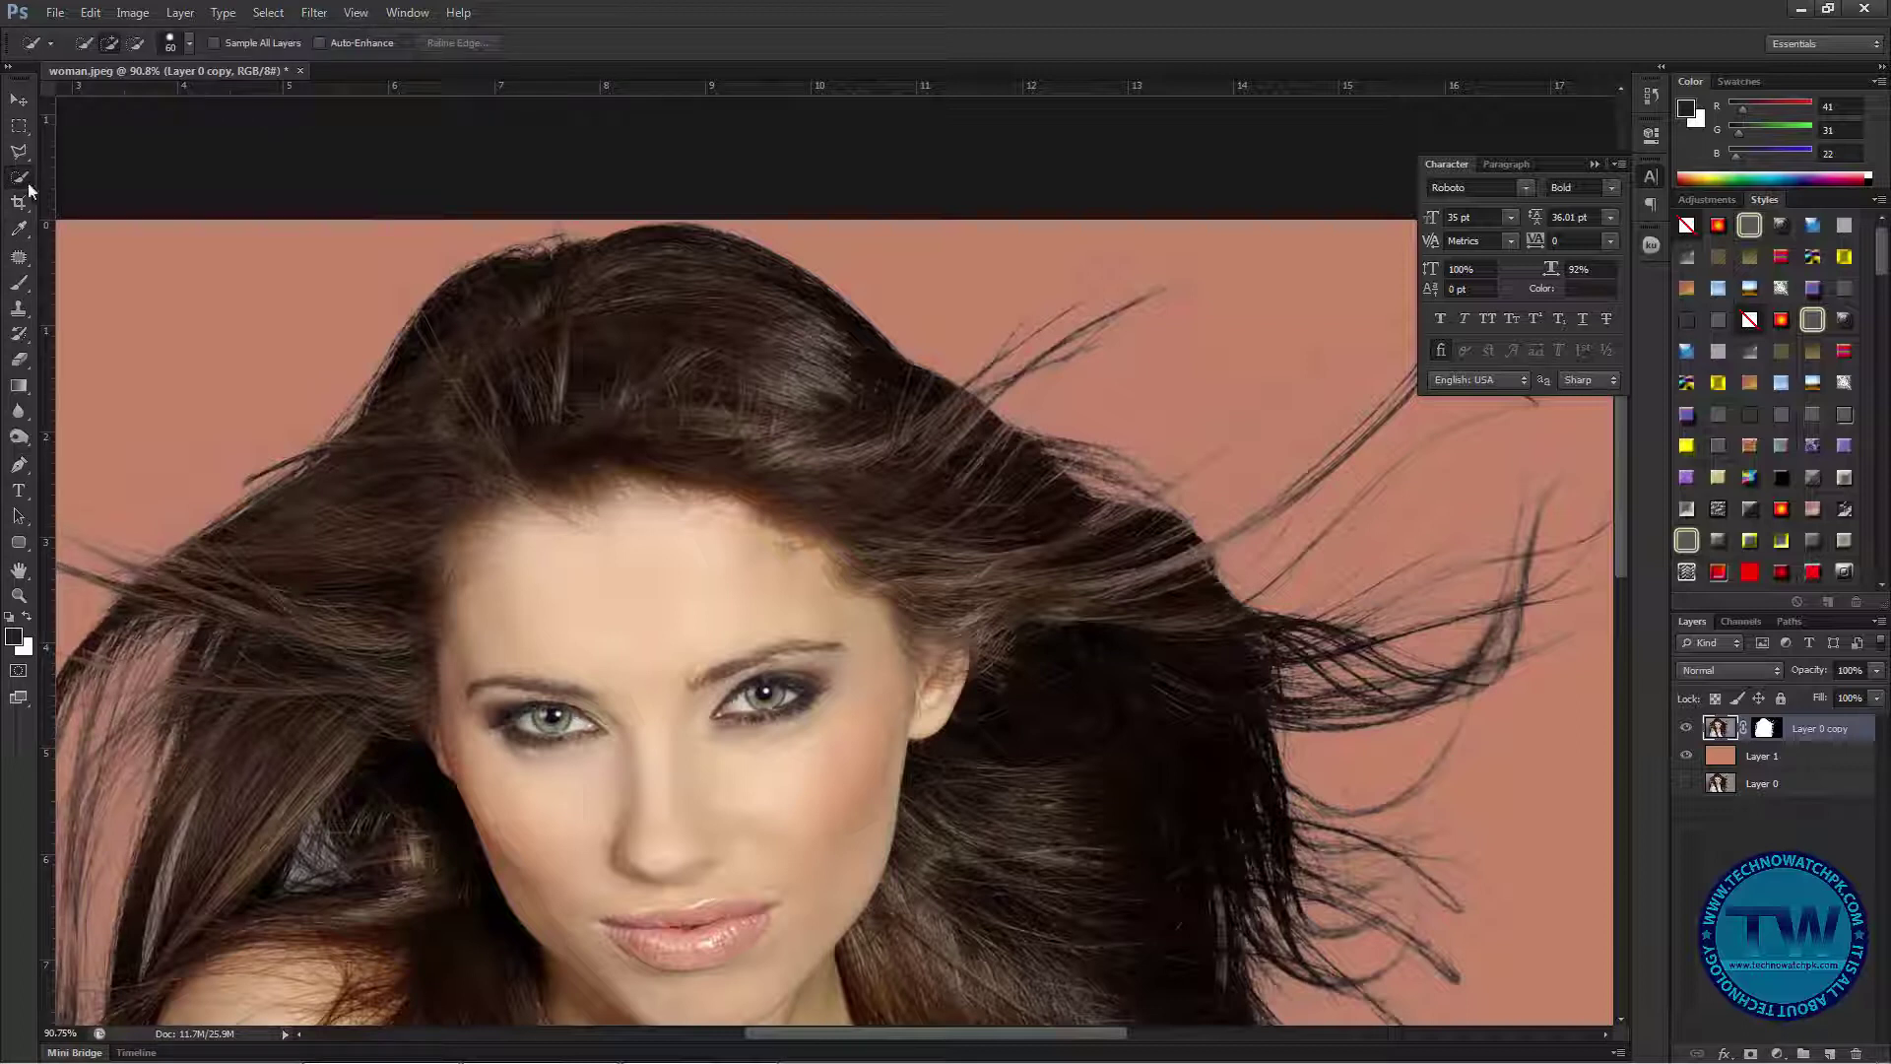
{"action": "key", "text": "b"}
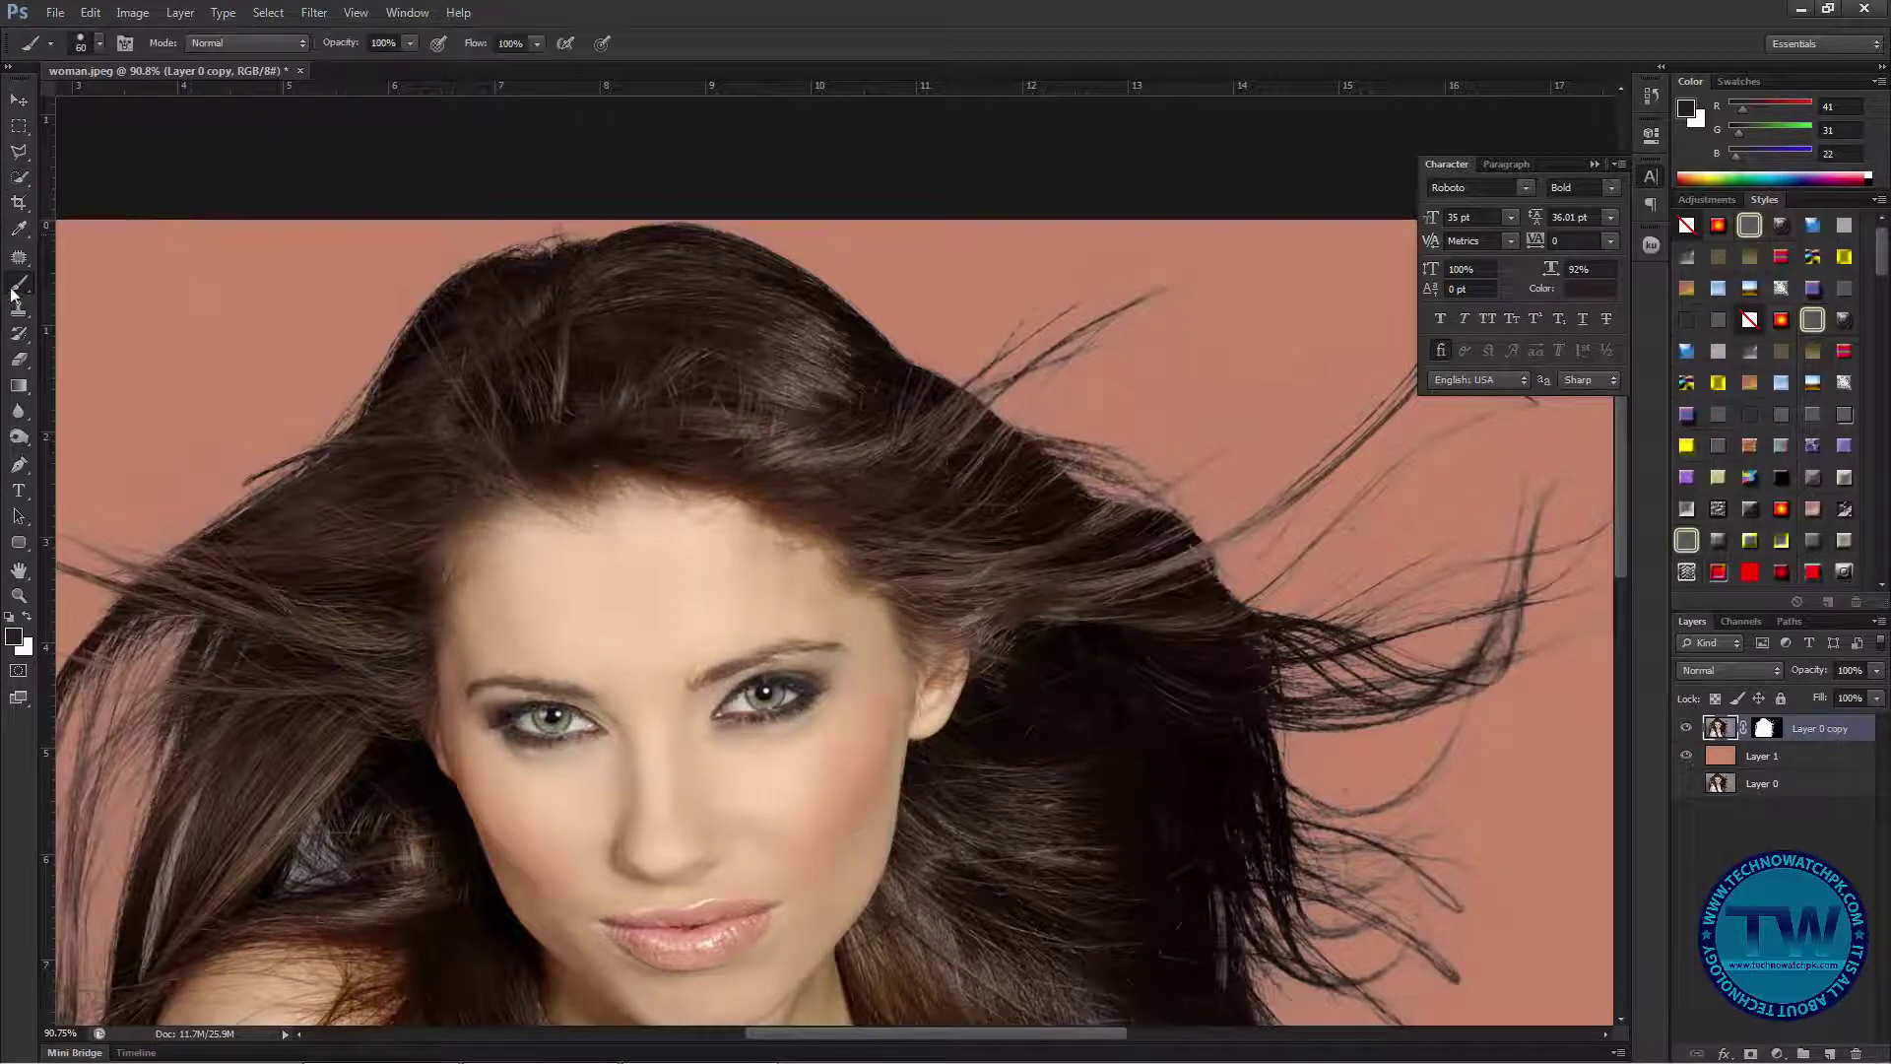
{"action": "left_click", "coordinate": [247, 43]}
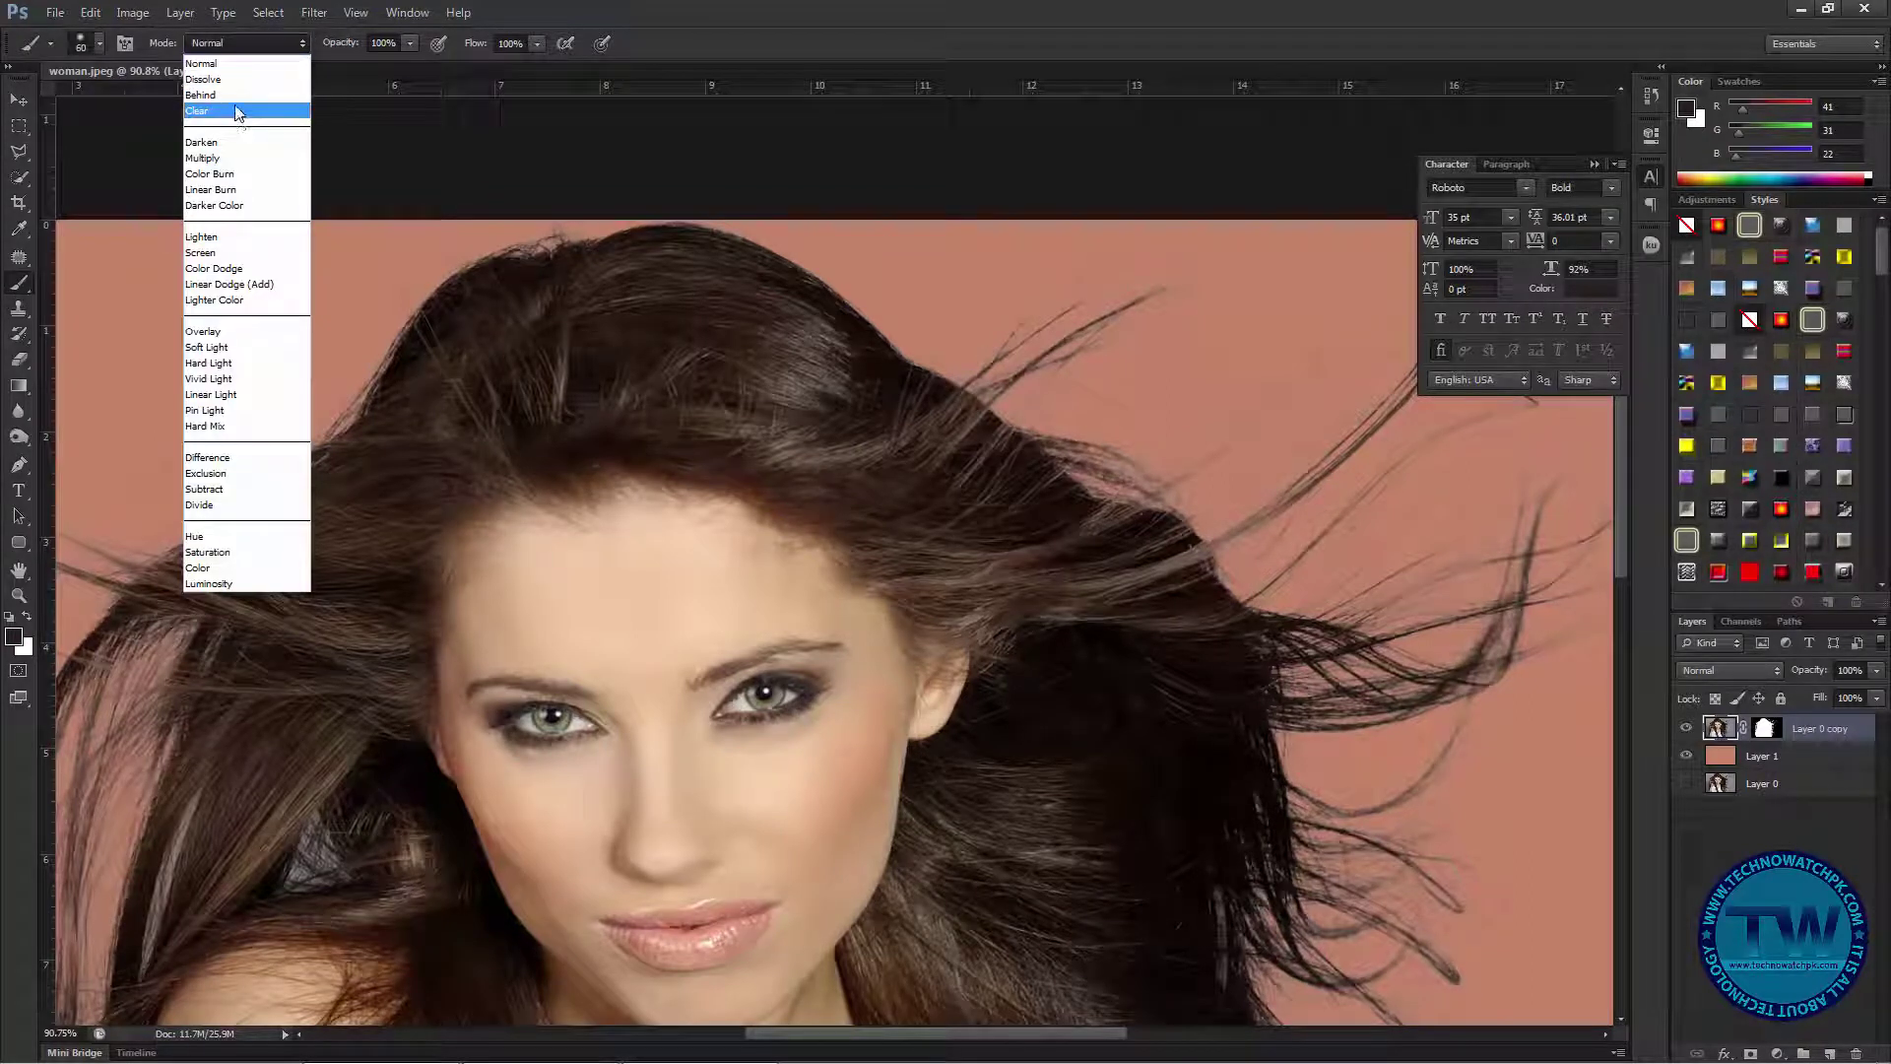
{"action": "left_click", "coordinate": [232, 157]}
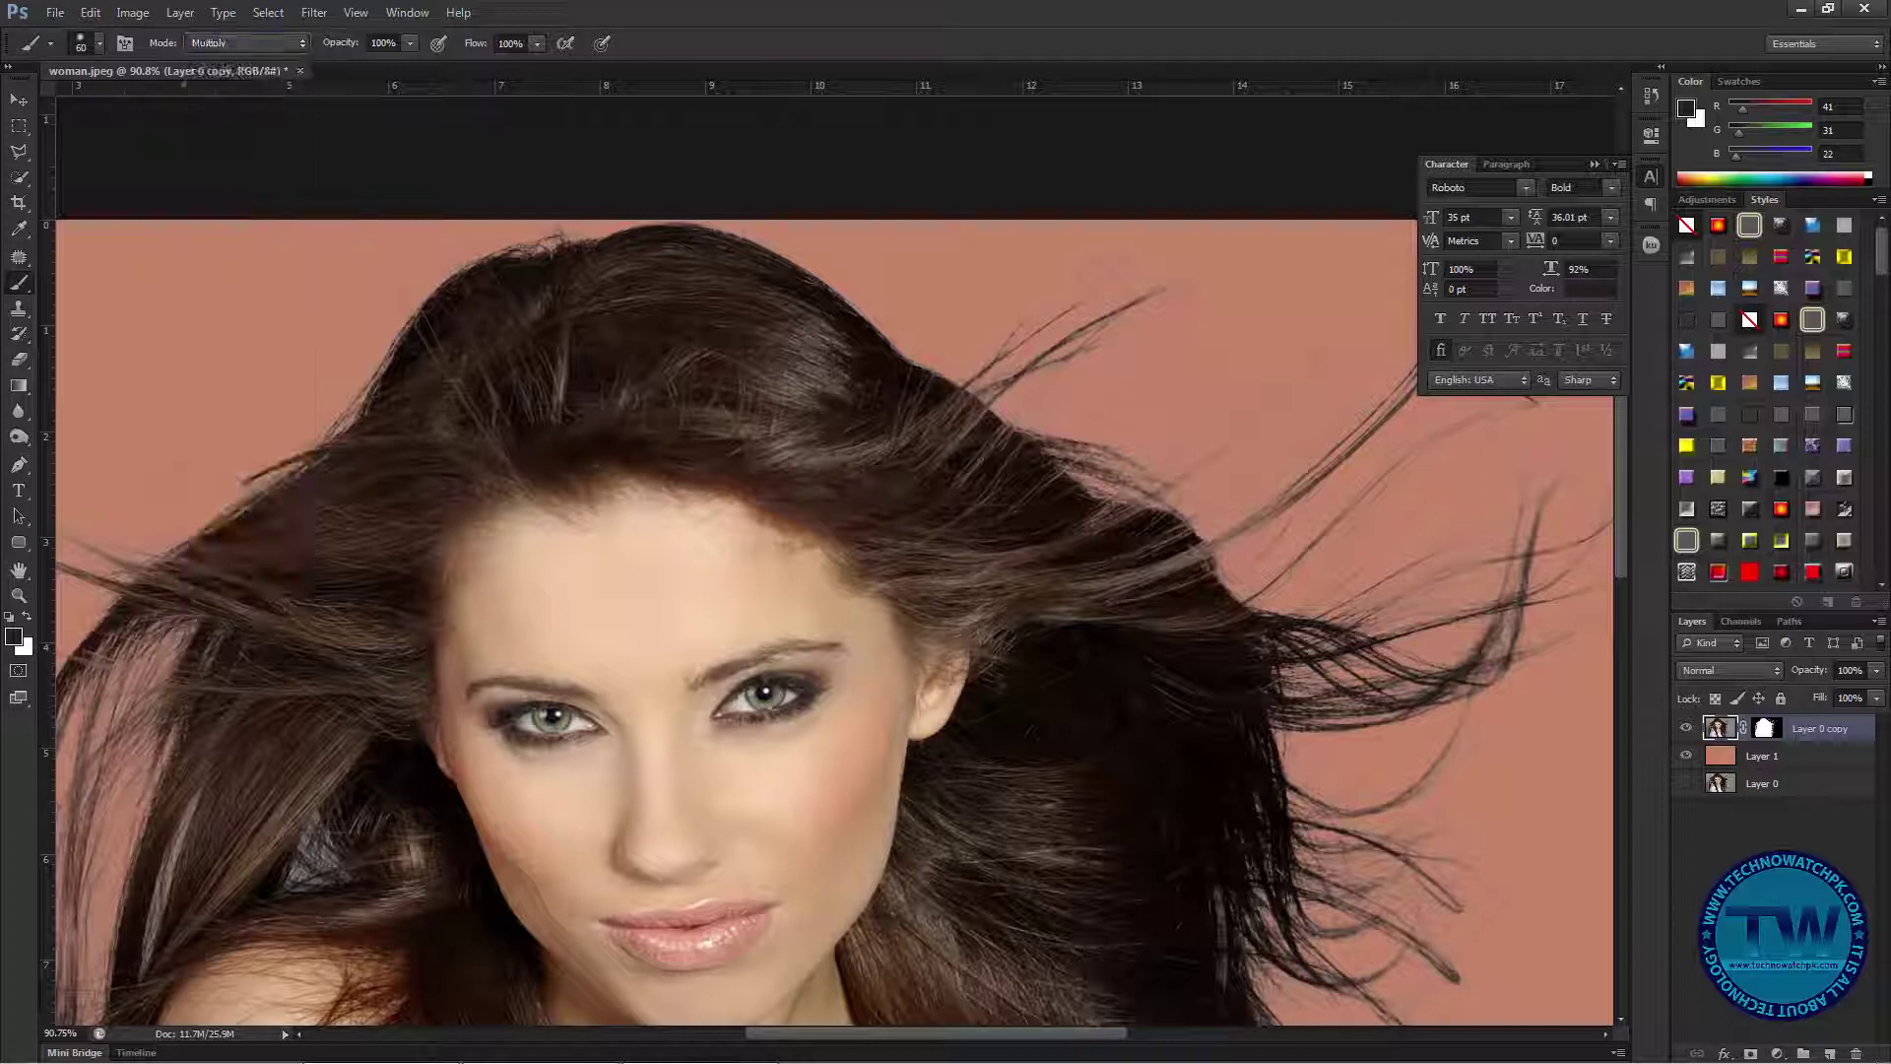
{"action": "left_click_drag", "start_coordinate": [316, 45], "coordinate": [310, 45]}
{"action": "left_click_drag", "start_coordinate": [1121, 605], "coordinate": [709, 596]}
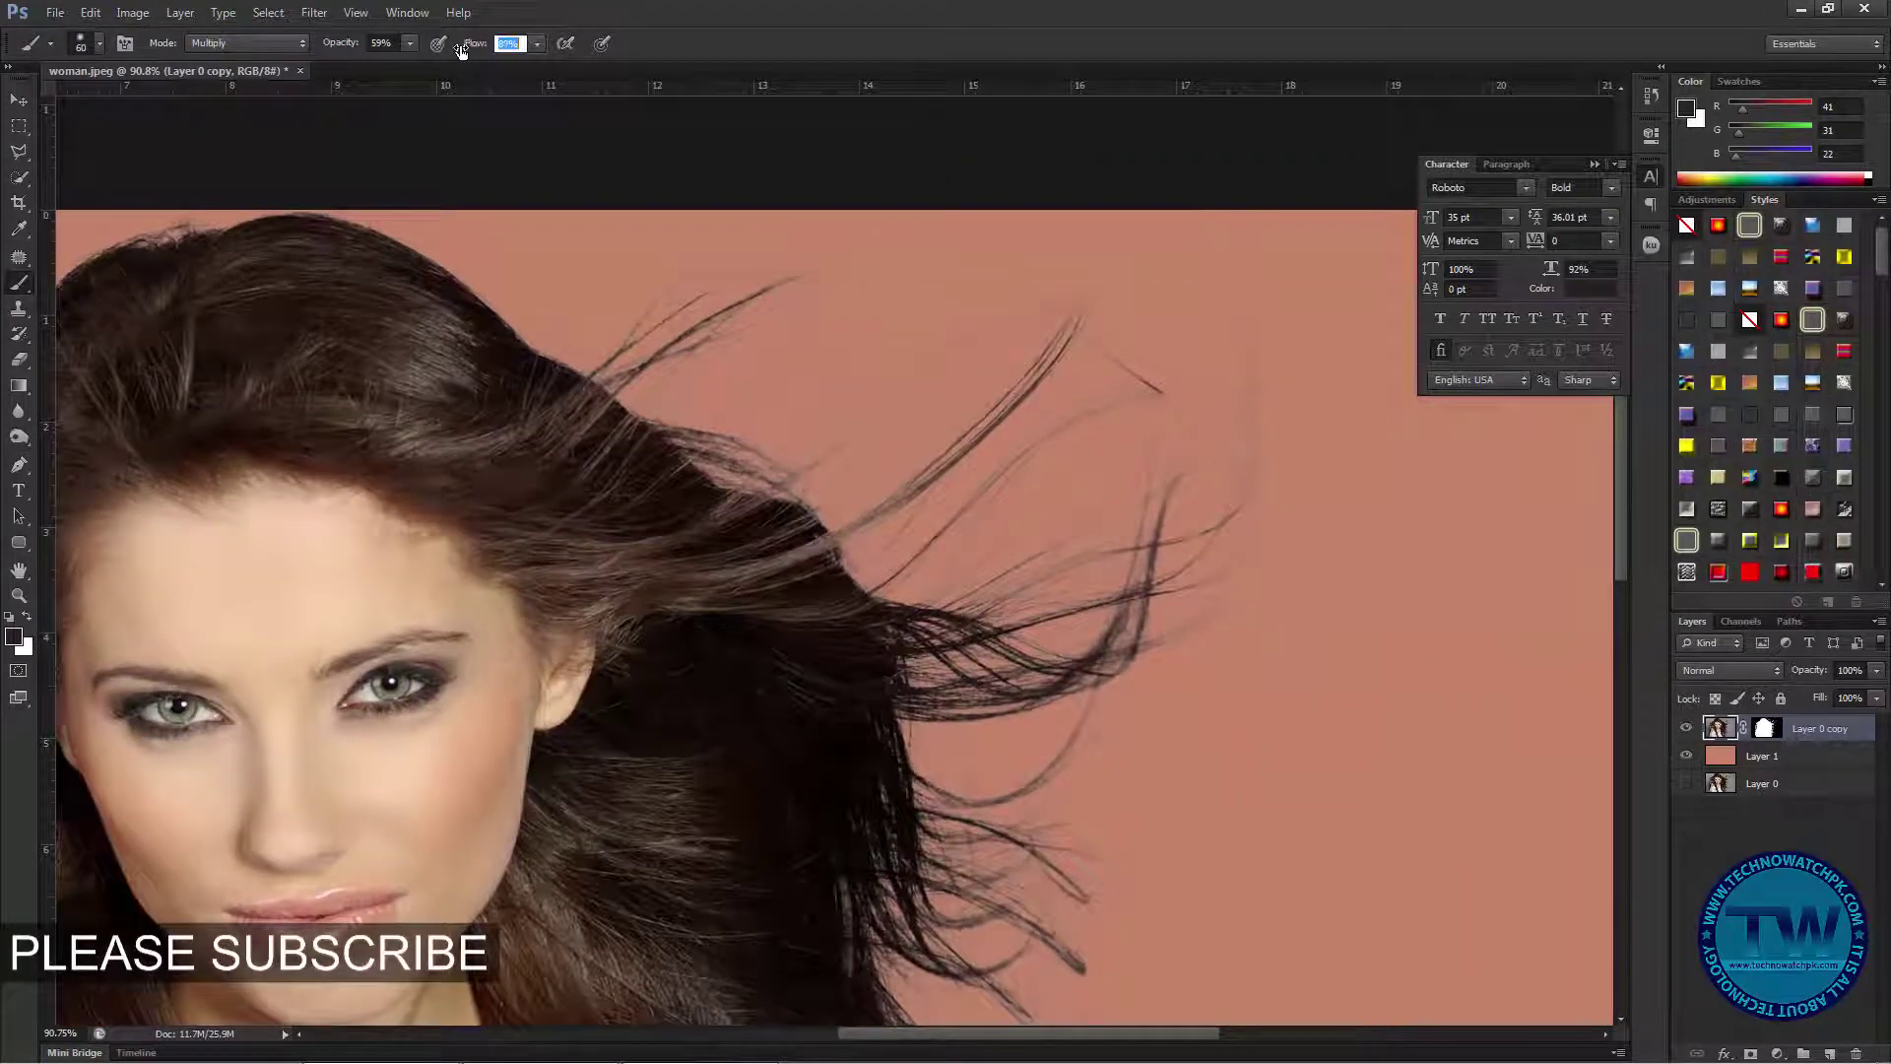
{"action": "type", "text": "93"}
{"action": "key", "text": "Return"}
- Paint over the faint flyaway strands at the image's upper right to darken them with the sampled brown
{"action": "mouse_move", "coordinate": [846, 528]}
{"action": "left_mouse_down"}
{"action": "mouse_move", "coordinate": [959, 472]}
{"action": "mouse_move", "coordinate": [1015, 406]}
{"action": "left_mouse_up"}
{"action": "left_click_drag", "start_coordinate": [724, 486], "coordinate": [960, 373]}
{"action": "mouse_move", "coordinate": [706, 356]}
{"action": "left_mouse_down"}
{"action": "mouse_move", "coordinate": [747, 313]}
{"action": "mouse_move", "coordinate": [664, 335]}
{"action": "mouse_move", "coordinate": [838, 271]}
{"action": "left_mouse_up"}
{"action": "mouse_move", "coordinate": [644, 331]}
{"action": "left_mouse_down"}
{"action": "mouse_move", "coordinate": [689, 338]}
{"action": "mouse_move", "coordinate": [630, 384]}
{"action": "left_mouse_up"}
{"action": "mouse_move", "coordinate": [1062, 437]}
{"action": "left_mouse_down"}
{"action": "mouse_move", "coordinate": [1010, 477]}
{"action": "mouse_move", "coordinate": [1025, 464]}
{"action": "mouse_move", "coordinate": [994, 578]}
{"action": "mouse_move", "coordinate": [1035, 601]}
{"action": "left_mouse_up"}
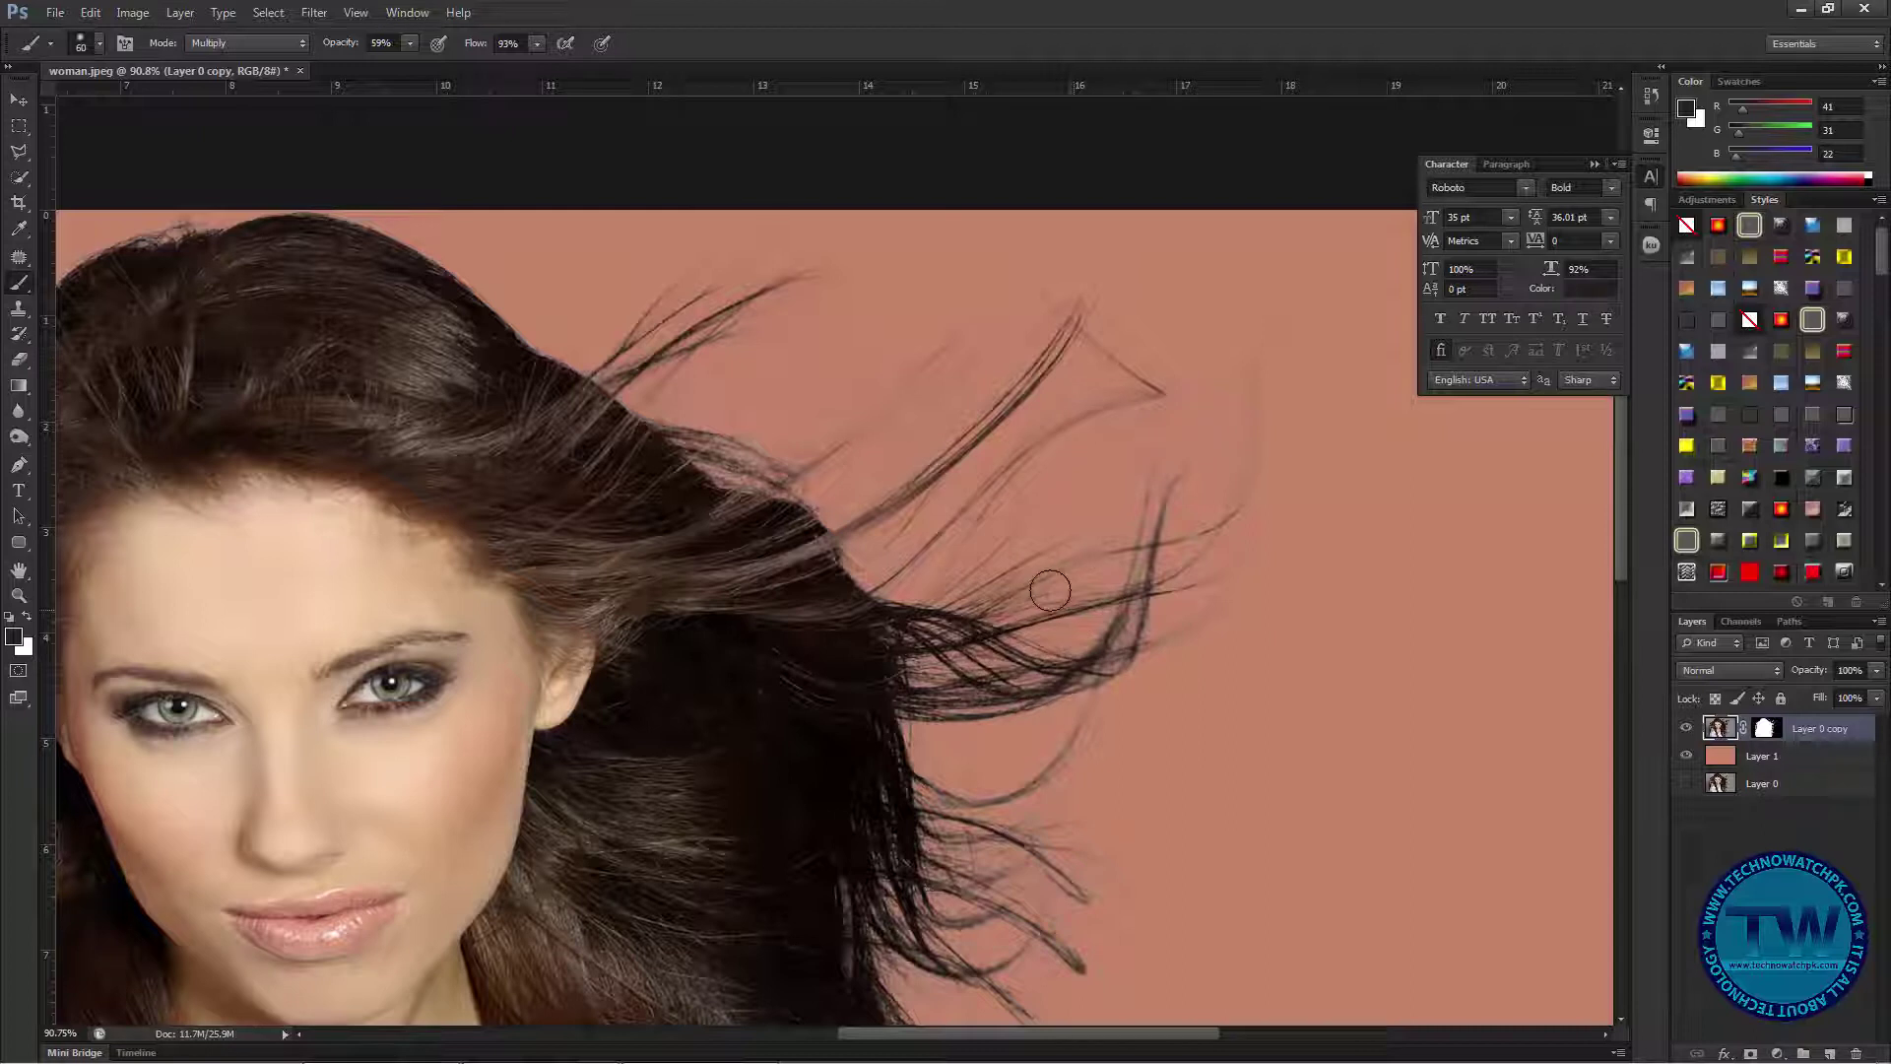
{"action": "left_click_drag", "start_coordinate": [1147, 506], "coordinate": [1266, 355]}
{"action": "left_click_drag", "start_coordinate": [1192, 514], "coordinate": [1229, 557]}
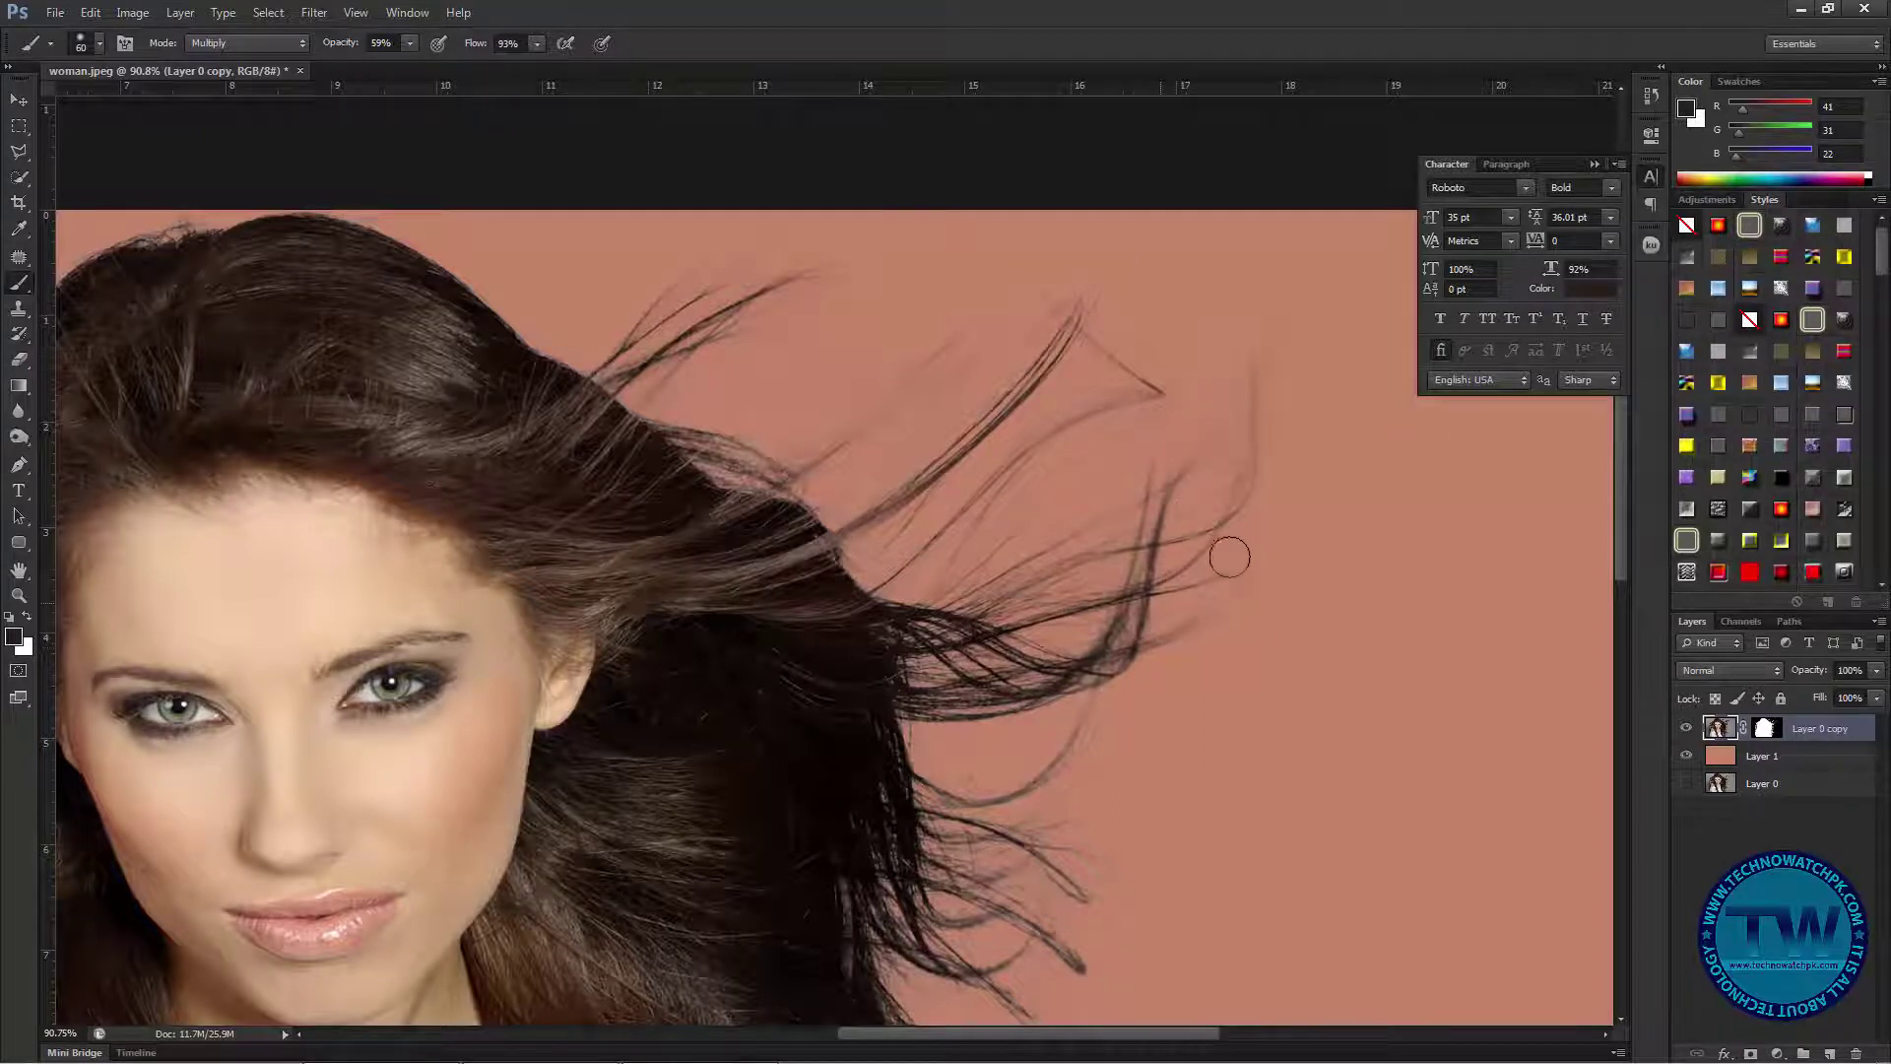
- Darken the curled strand ends along the hair's right side at face height
{"action": "mouse_move", "coordinate": [1094, 689]}
{"action": "left_mouse_down"}
{"action": "mouse_move", "coordinate": [1060, 768]}
{"action": "mouse_move", "coordinate": [1025, 794]}
{"action": "mouse_move", "coordinate": [936, 790]}
{"action": "left_mouse_up"}
{"action": "mouse_move", "coordinate": [1031, 876]}
{"action": "left_mouse_down"}
{"action": "mouse_move", "coordinate": [1059, 894]}
{"action": "mouse_move", "coordinate": [1077, 961]}
{"action": "left_mouse_up"}
{"action": "scroll", "coordinate": [1078, 911], "scroll_direction": "down", "scroll_amount": 5}
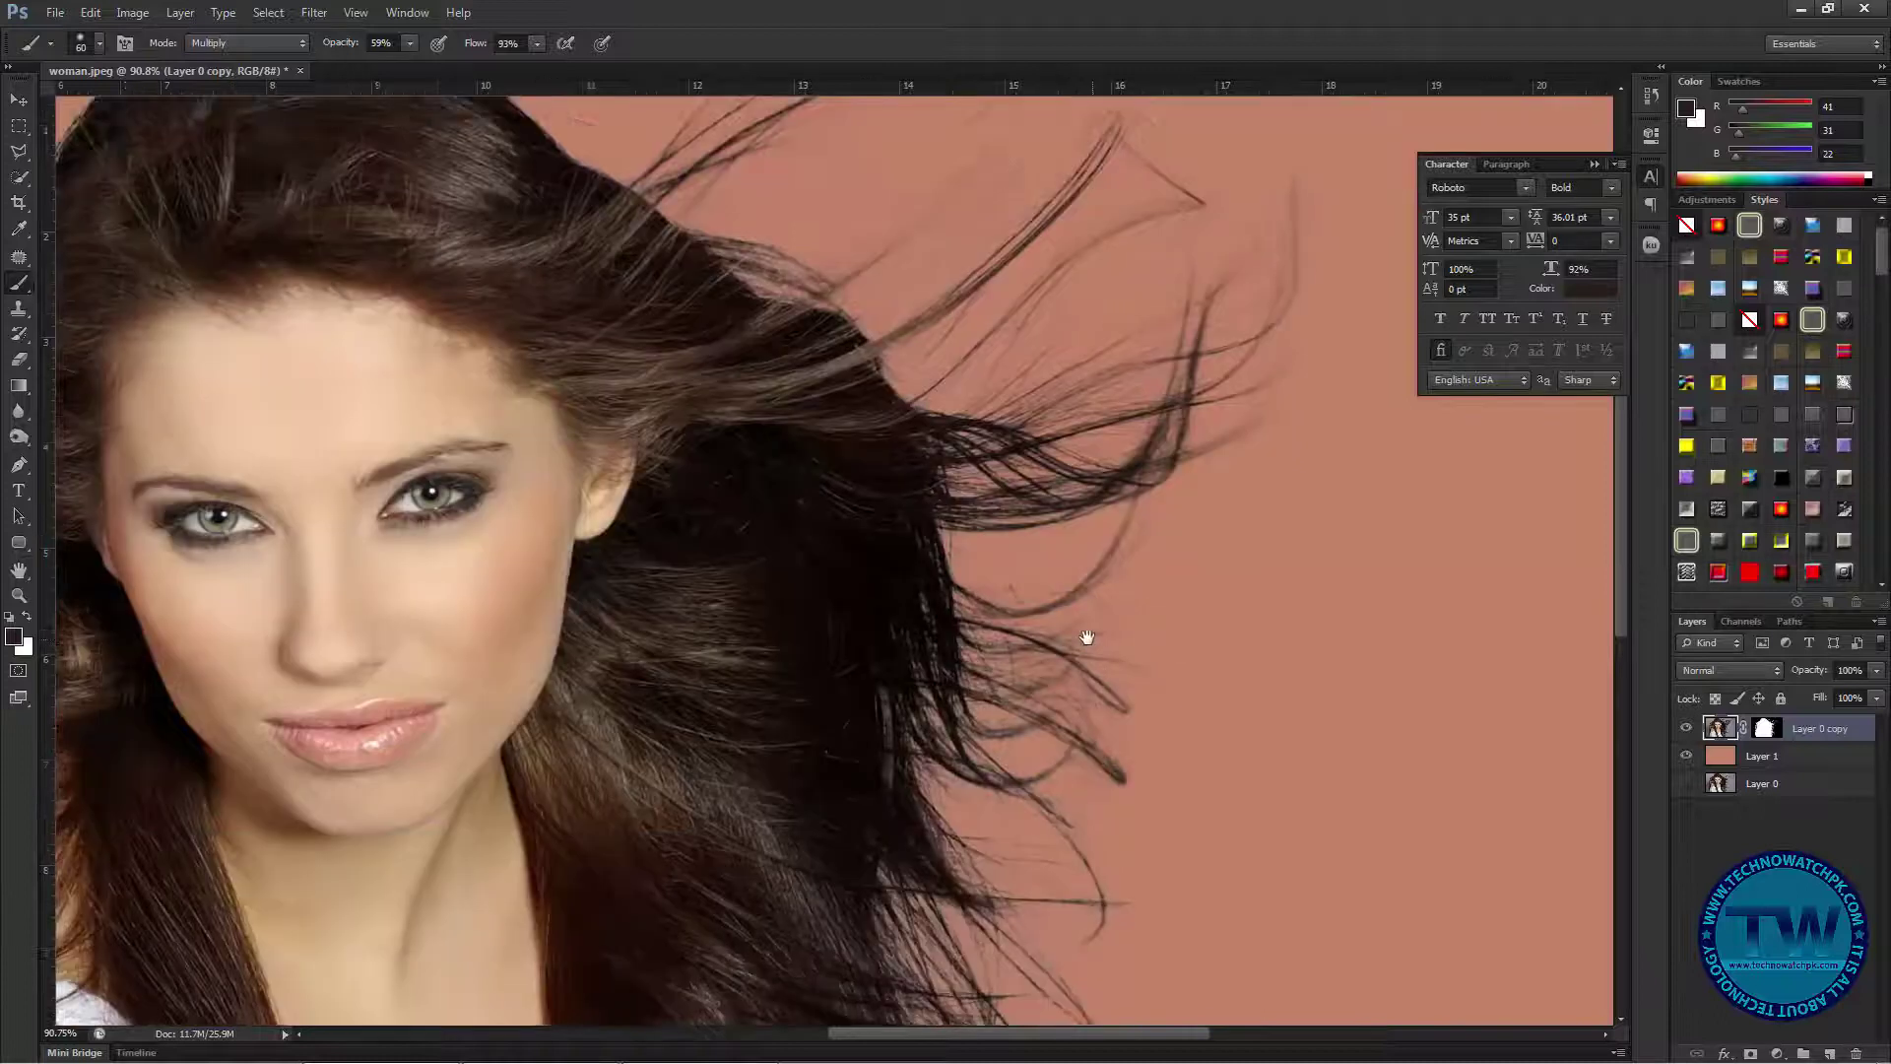
{"action": "mouse_move", "coordinate": [1025, 668]}
{"action": "left_mouse_down"}
{"action": "mouse_move", "coordinate": [976, 630]}
{"action": "mouse_move", "coordinate": [1005, 571]}
{"action": "left_mouse_up"}
{"action": "left_click_drag", "start_coordinate": [991, 433], "coordinate": [947, 425]}
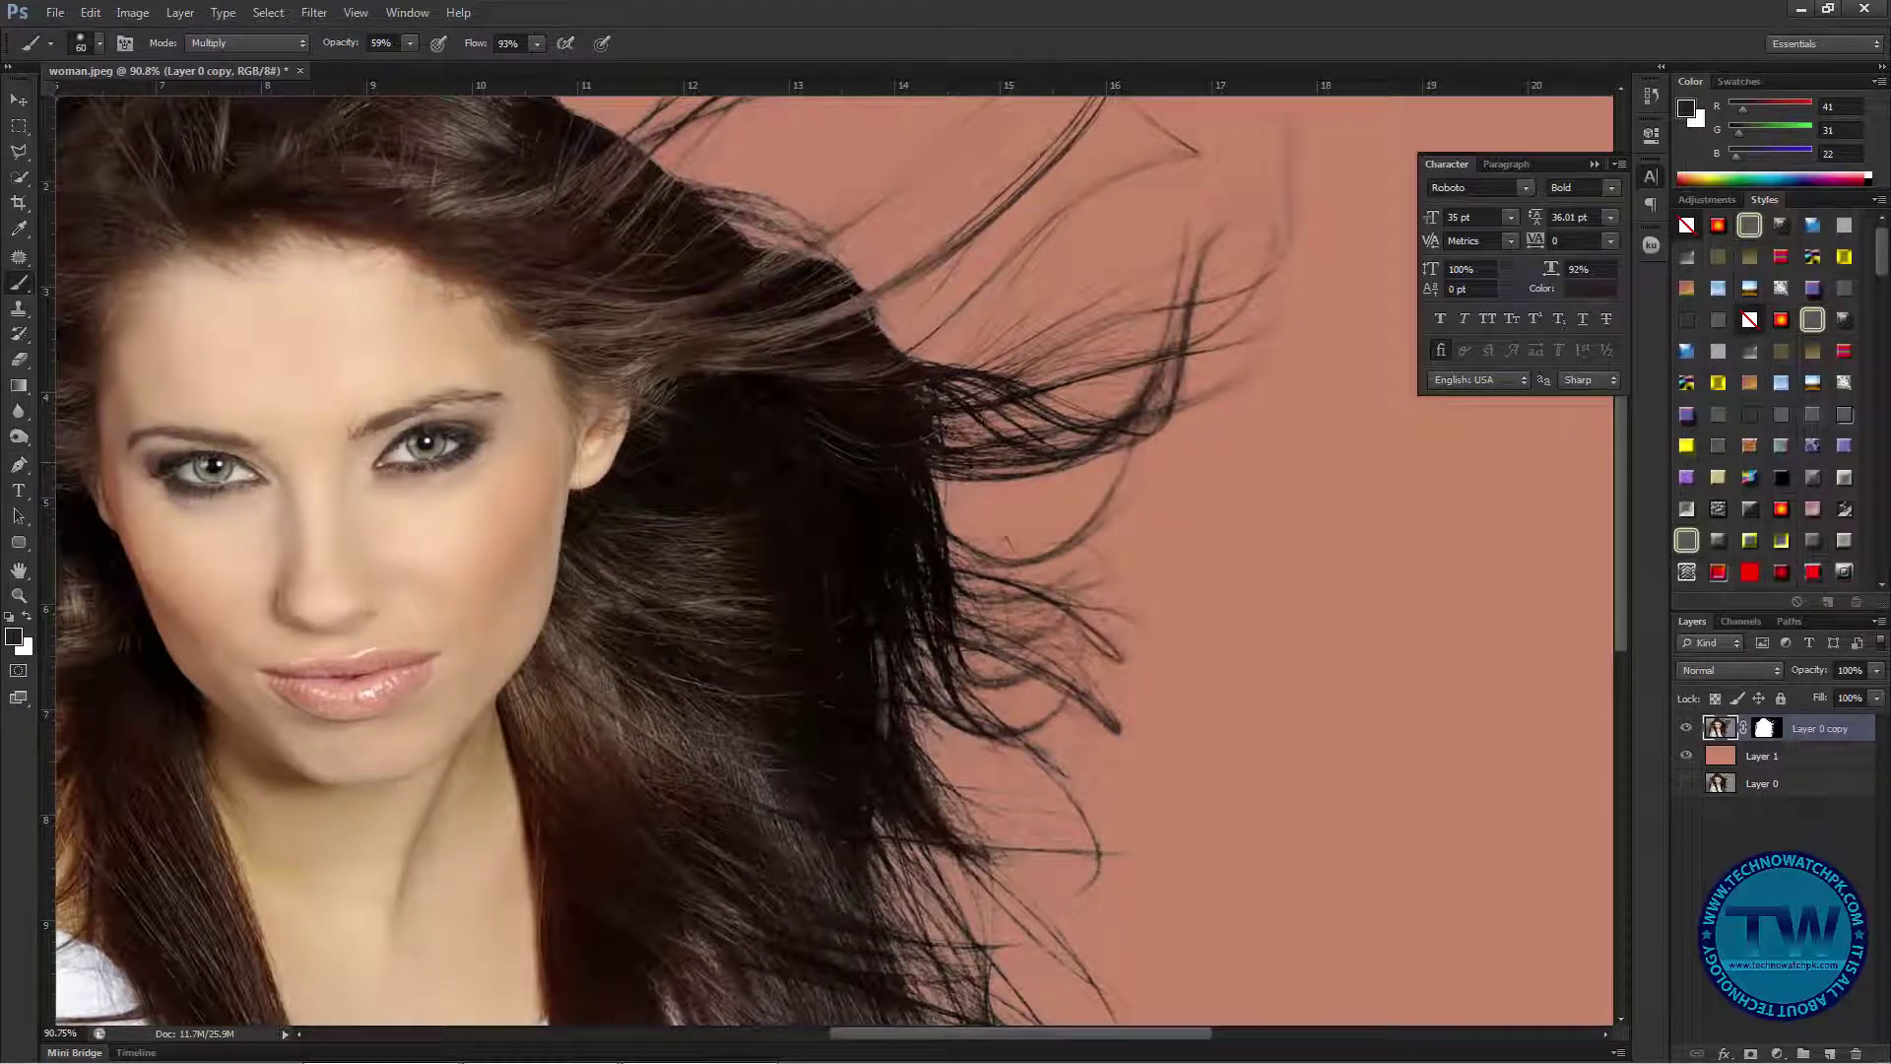
- Paint over the thin strands along the hair's right side from chin height down to the lower tips
{"action": "mouse_move", "coordinate": [1044, 614]}
{"action": "left_mouse_down"}
{"action": "mouse_move", "coordinate": [929, 426]}
{"action": "mouse_move", "coordinate": [916, 336]}
{"action": "left_mouse_up"}
{"action": "mouse_move", "coordinate": [891, 567]}
{"action": "left_mouse_down"}
{"action": "mouse_move", "coordinate": [952, 629]}
{"action": "mouse_move", "coordinate": [1084, 705]}
{"action": "mouse_move", "coordinate": [1040, 707]}
{"action": "left_mouse_up"}
{"action": "left_click", "coordinate": [895, 592]}
{"action": "mouse_move", "coordinate": [839, 552]}
{"action": "left_mouse_down"}
{"action": "mouse_move", "coordinate": [816, 694]}
{"action": "mouse_move", "coordinate": [774, 742]}
{"action": "mouse_move", "coordinate": [844, 805]}
{"action": "mouse_move", "coordinate": [794, 545]}
{"action": "left_mouse_up"}
{"action": "mouse_move", "coordinate": [765, 363]}
{"action": "left_mouse_down"}
{"action": "mouse_move", "coordinate": [878, 503]}
{"action": "mouse_move", "coordinate": [934, 613]}
{"action": "left_mouse_up"}
{"action": "mouse_move", "coordinate": [1018, 805]}
{"action": "left_mouse_down"}
{"action": "mouse_move", "coordinate": [1077, 760]}
{"action": "mouse_move", "coordinate": [1099, 844]}
{"action": "left_mouse_up"}
{"action": "mouse_move", "coordinate": [937, 683]}
{"action": "left_mouse_down"}
{"action": "mouse_move", "coordinate": [960, 351]}
{"action": "mouse_move", "coordinate": [775, 456]}
{"action": "mouse_move", "coordinate": [702, 453]}
{"action": "mouse_move", "coordinate": [736, 612]}
{"action": "left_mouse_up"}
{"action": "scroll", "coordinate": [1017, 828], "scroll_direction": "down", "scroll_amount": 5}
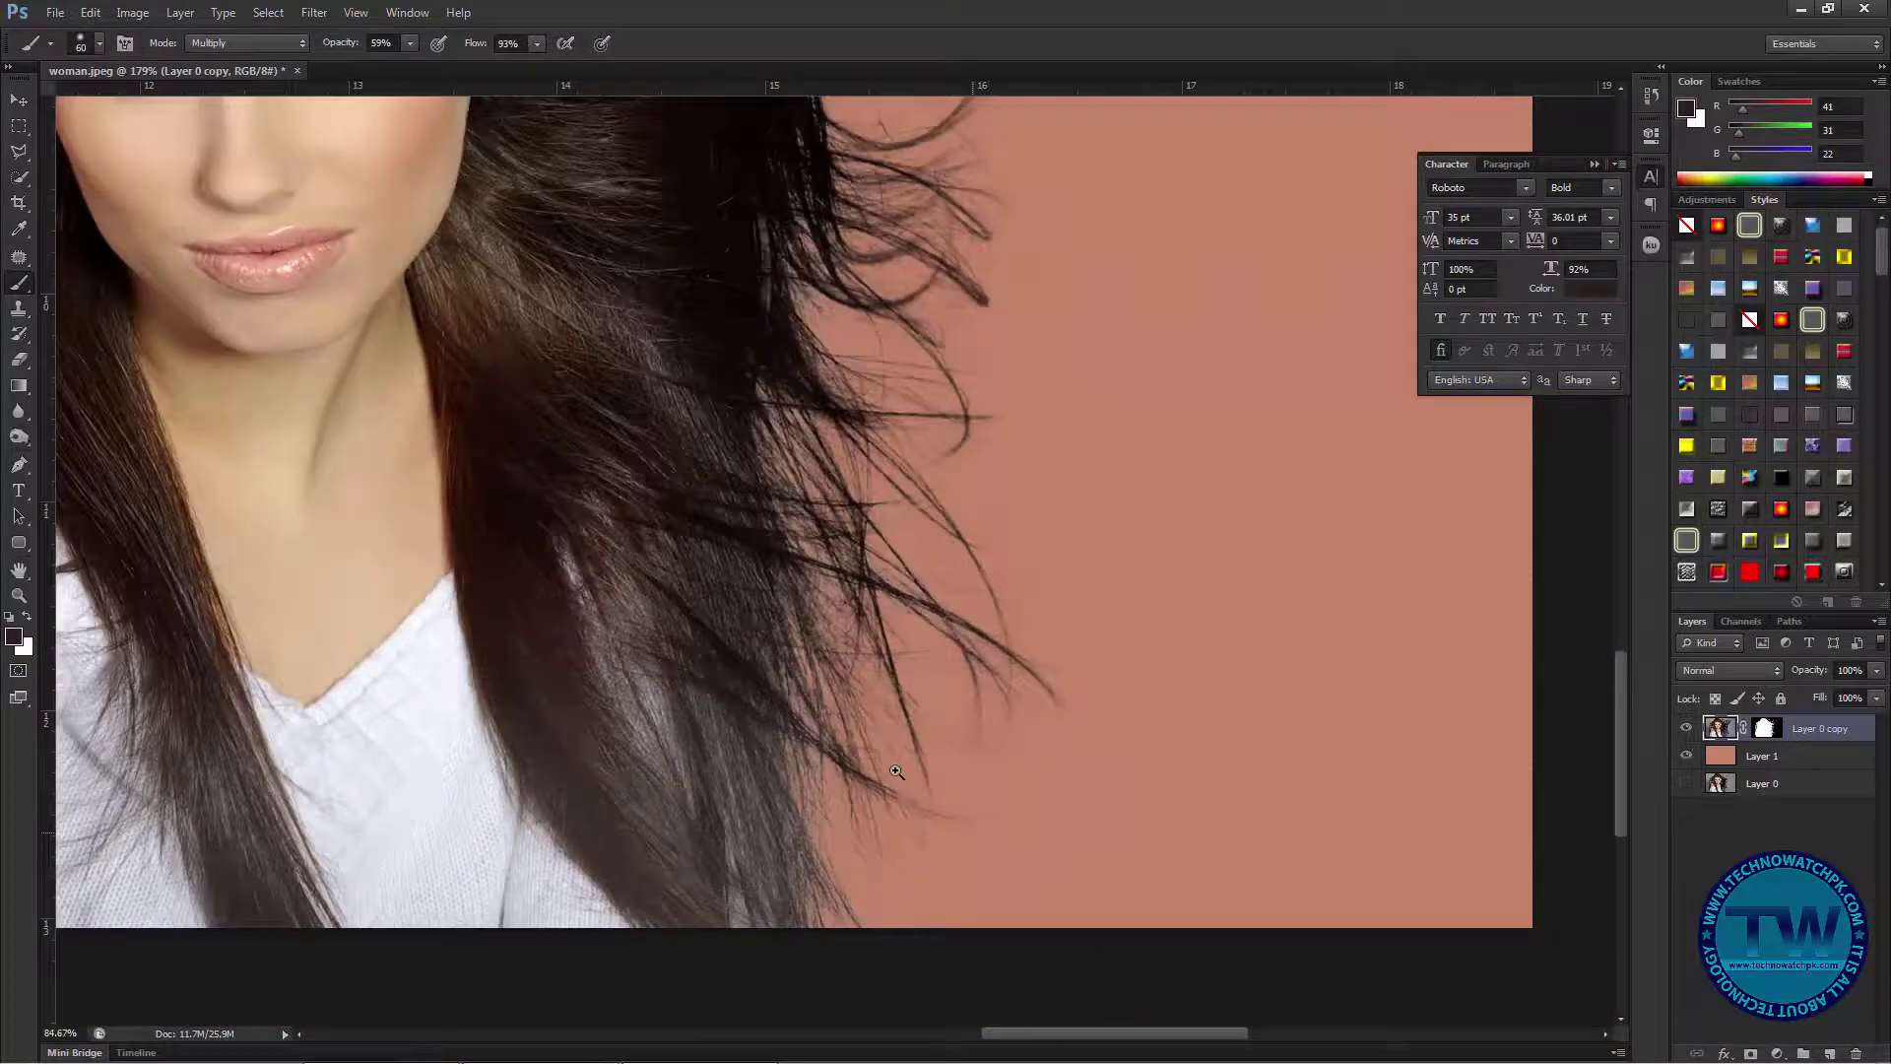
- Darken the upper right flyaways again, including the fine hairs where they leave the head's outline
{"action": "left_click_drag", "start_coordinate": [819, 448], "coordinate": [853, 676]}
{"action": "left_click_drag", "start_coordinate": [985, 325], "coordinate": [1056, 505]}
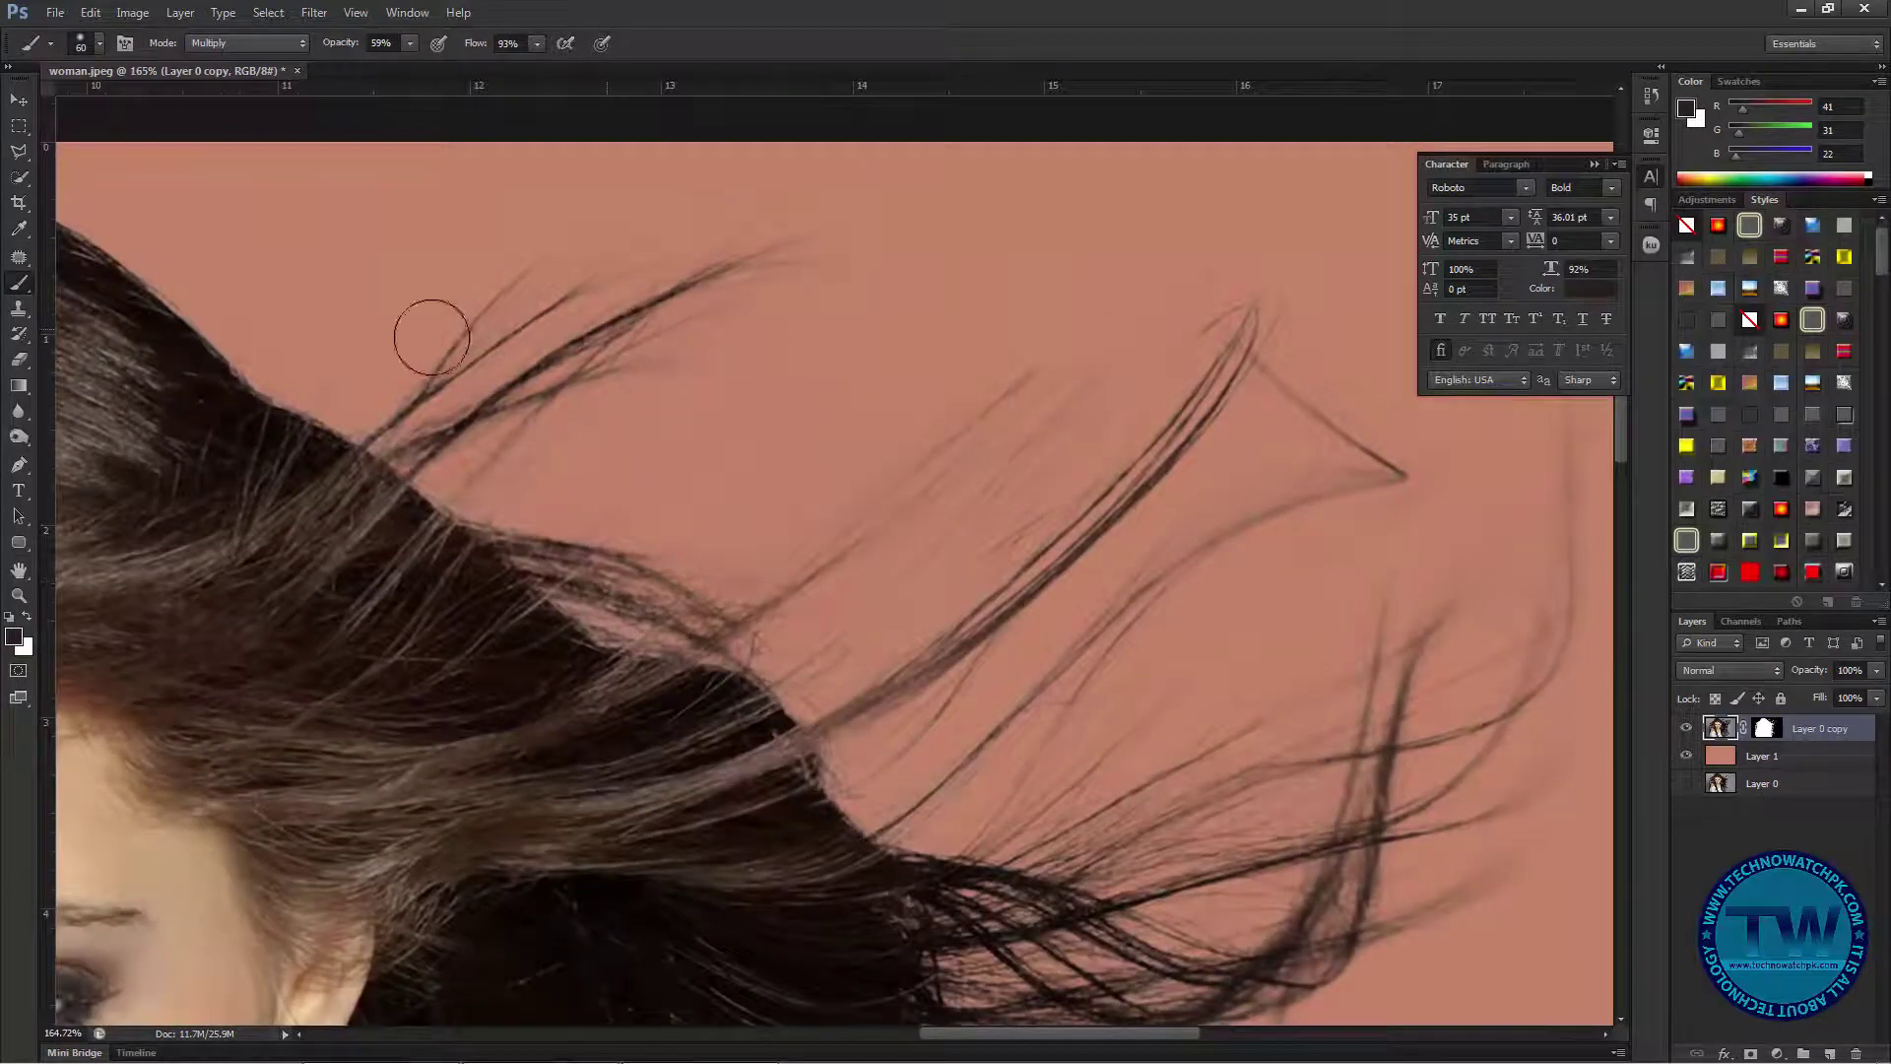
{"action": "mouse_move", "coordinate": [603, 616]}
{"action": "left_mouse_down"}
{"action": "mouse_move", "coordinate": [661, 620]}
{"action": "mouse_move", "coordinate": [965, 780]}
{"action": "left_mouse_up"}
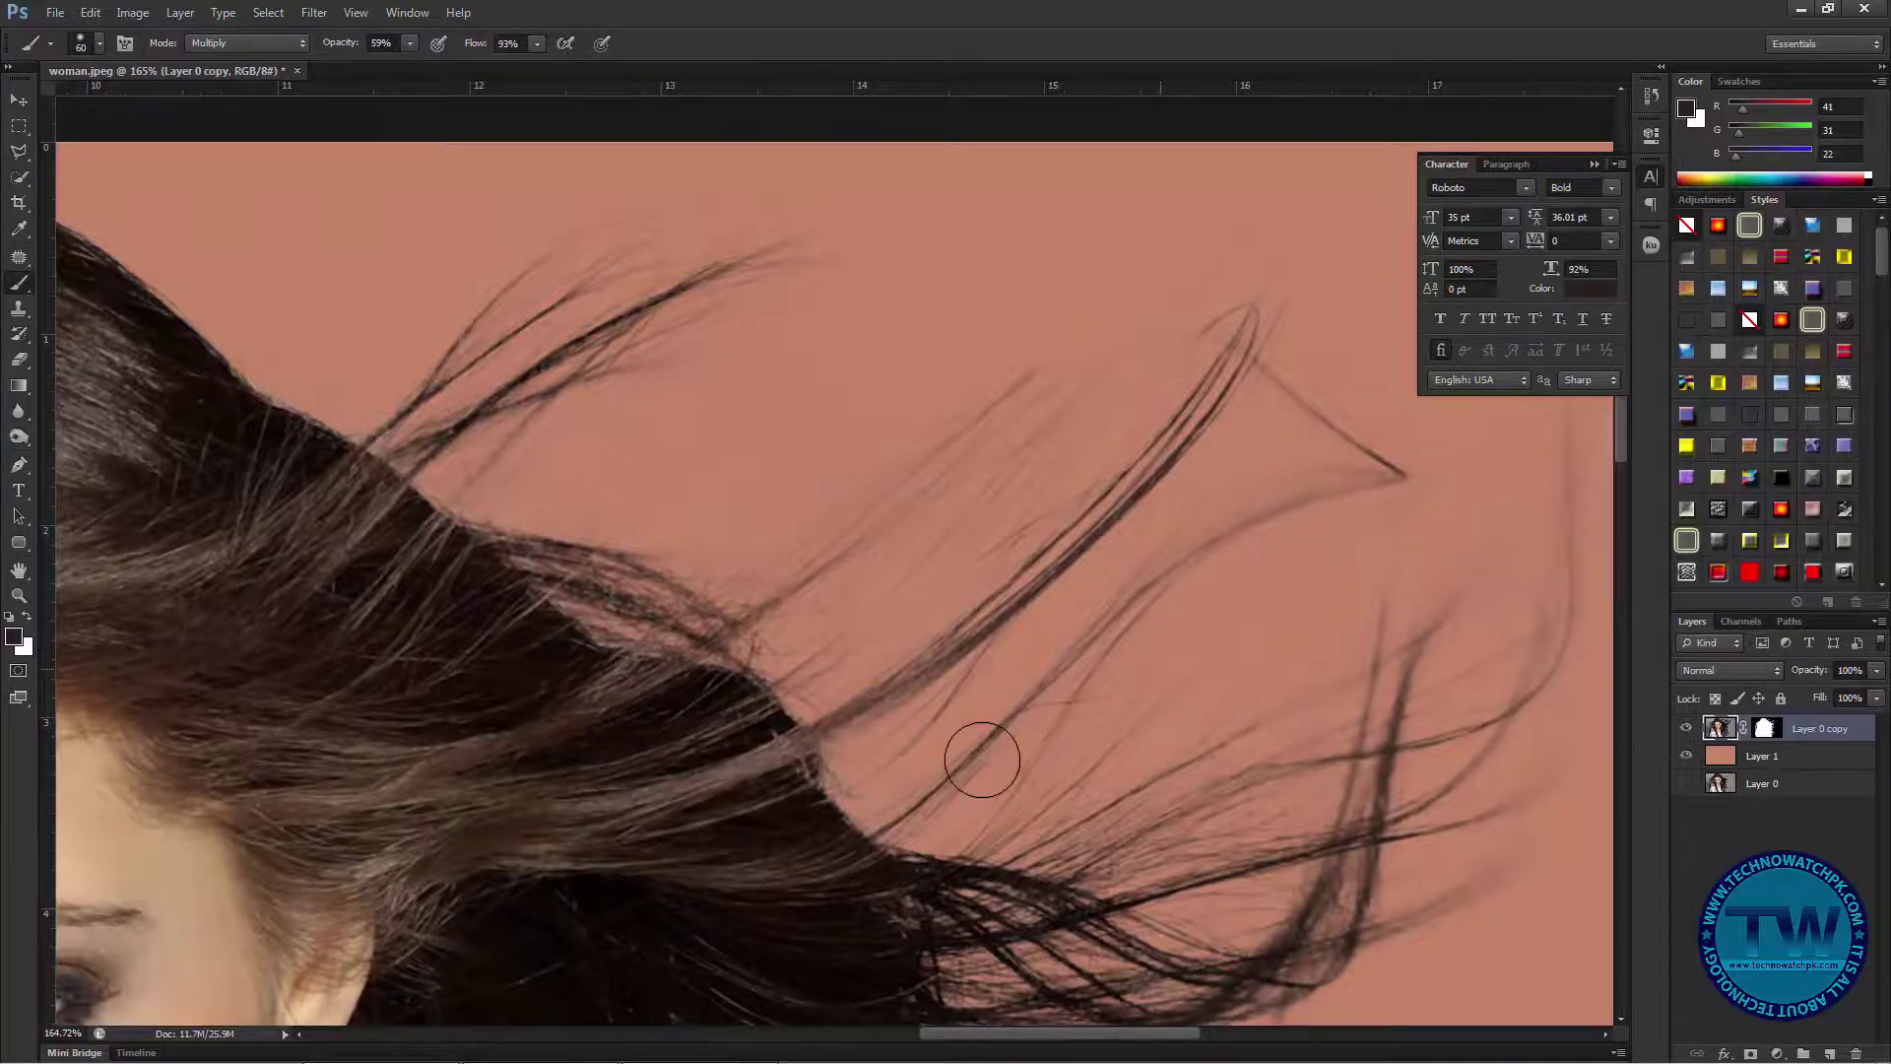
{"action": "scroll", "coordinate": [979, 760], "scroll_direction": "down", "scroll_amount": 3}
{"action": "scroll", "coordinate": [467, 570], "scroll_direction": "up", "scroll_amount": 6}
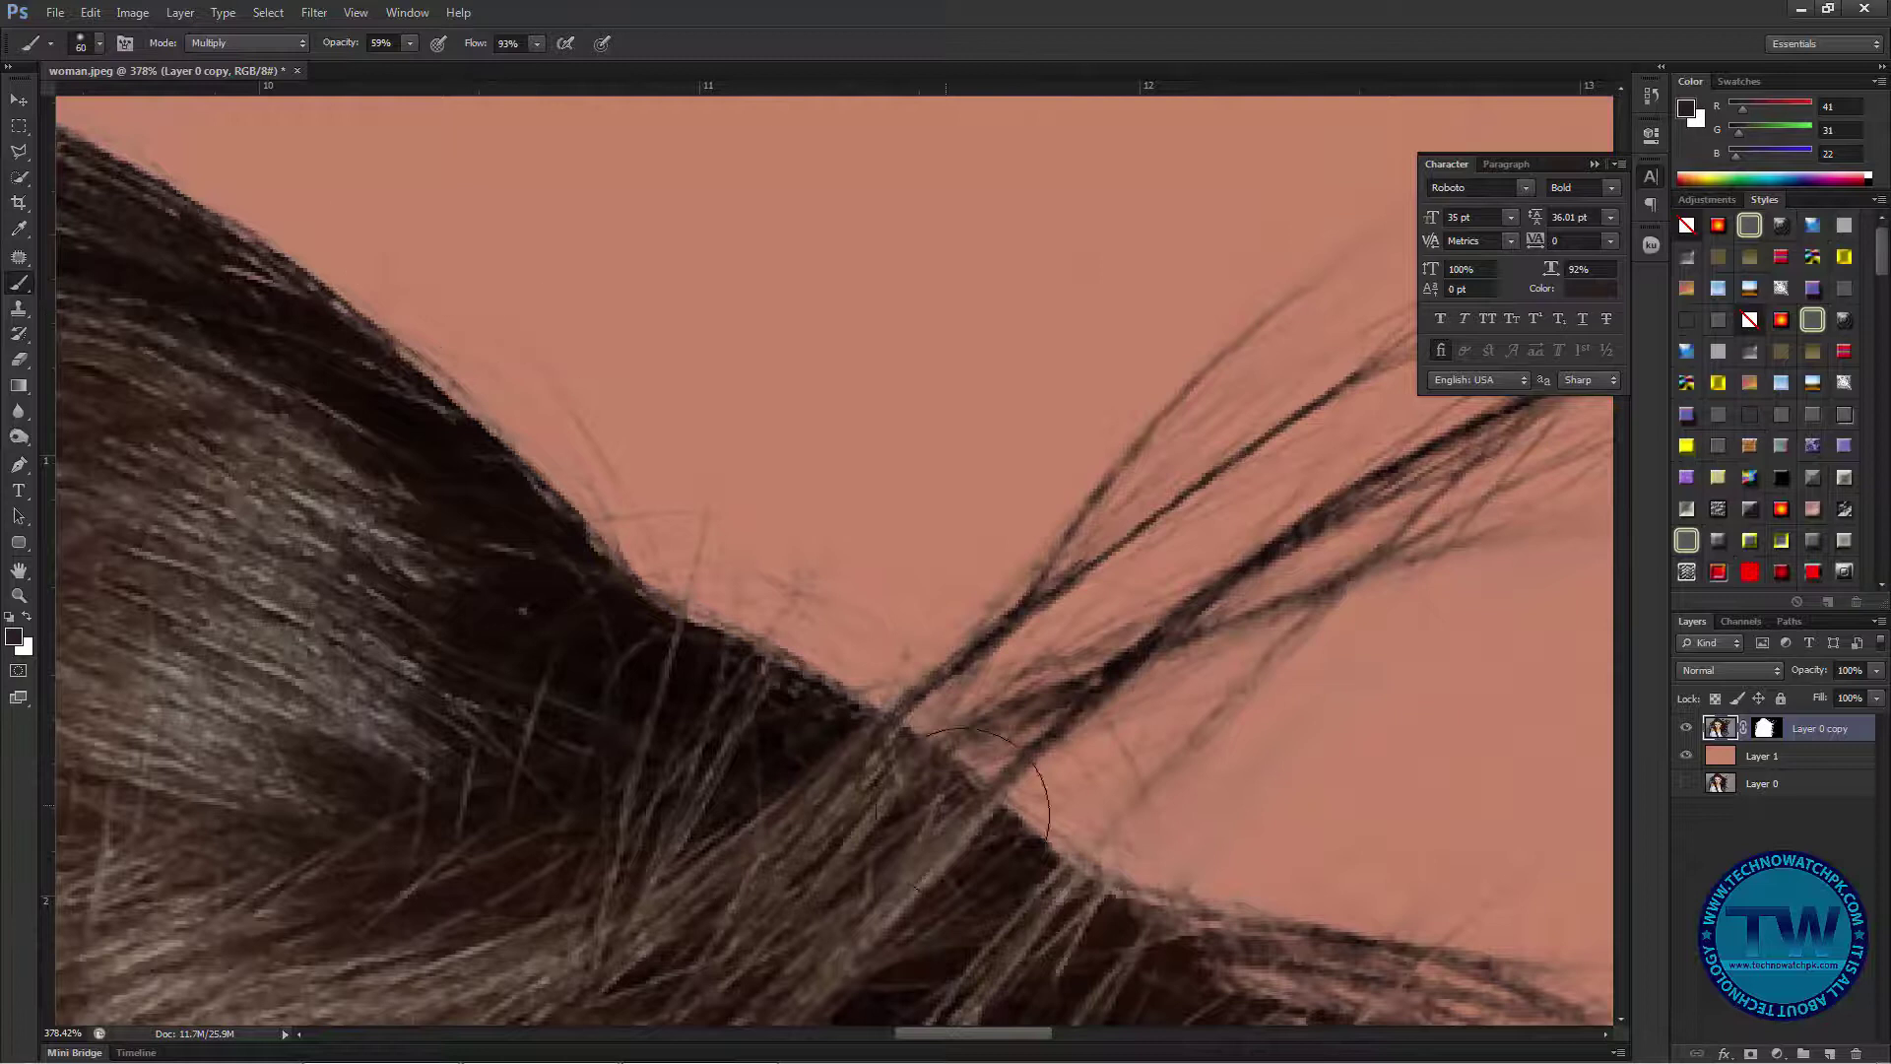
{"action": "scroll", "coordinate": [961, 806], "scroll_direction": "down", "scroll_amount": 5}
- Paint over the stray hairs along the top of the head and its upper left edge
{"action": "left_click_drag", "start_coordinate": [696, 735], "coordinate": [1127, 620]}
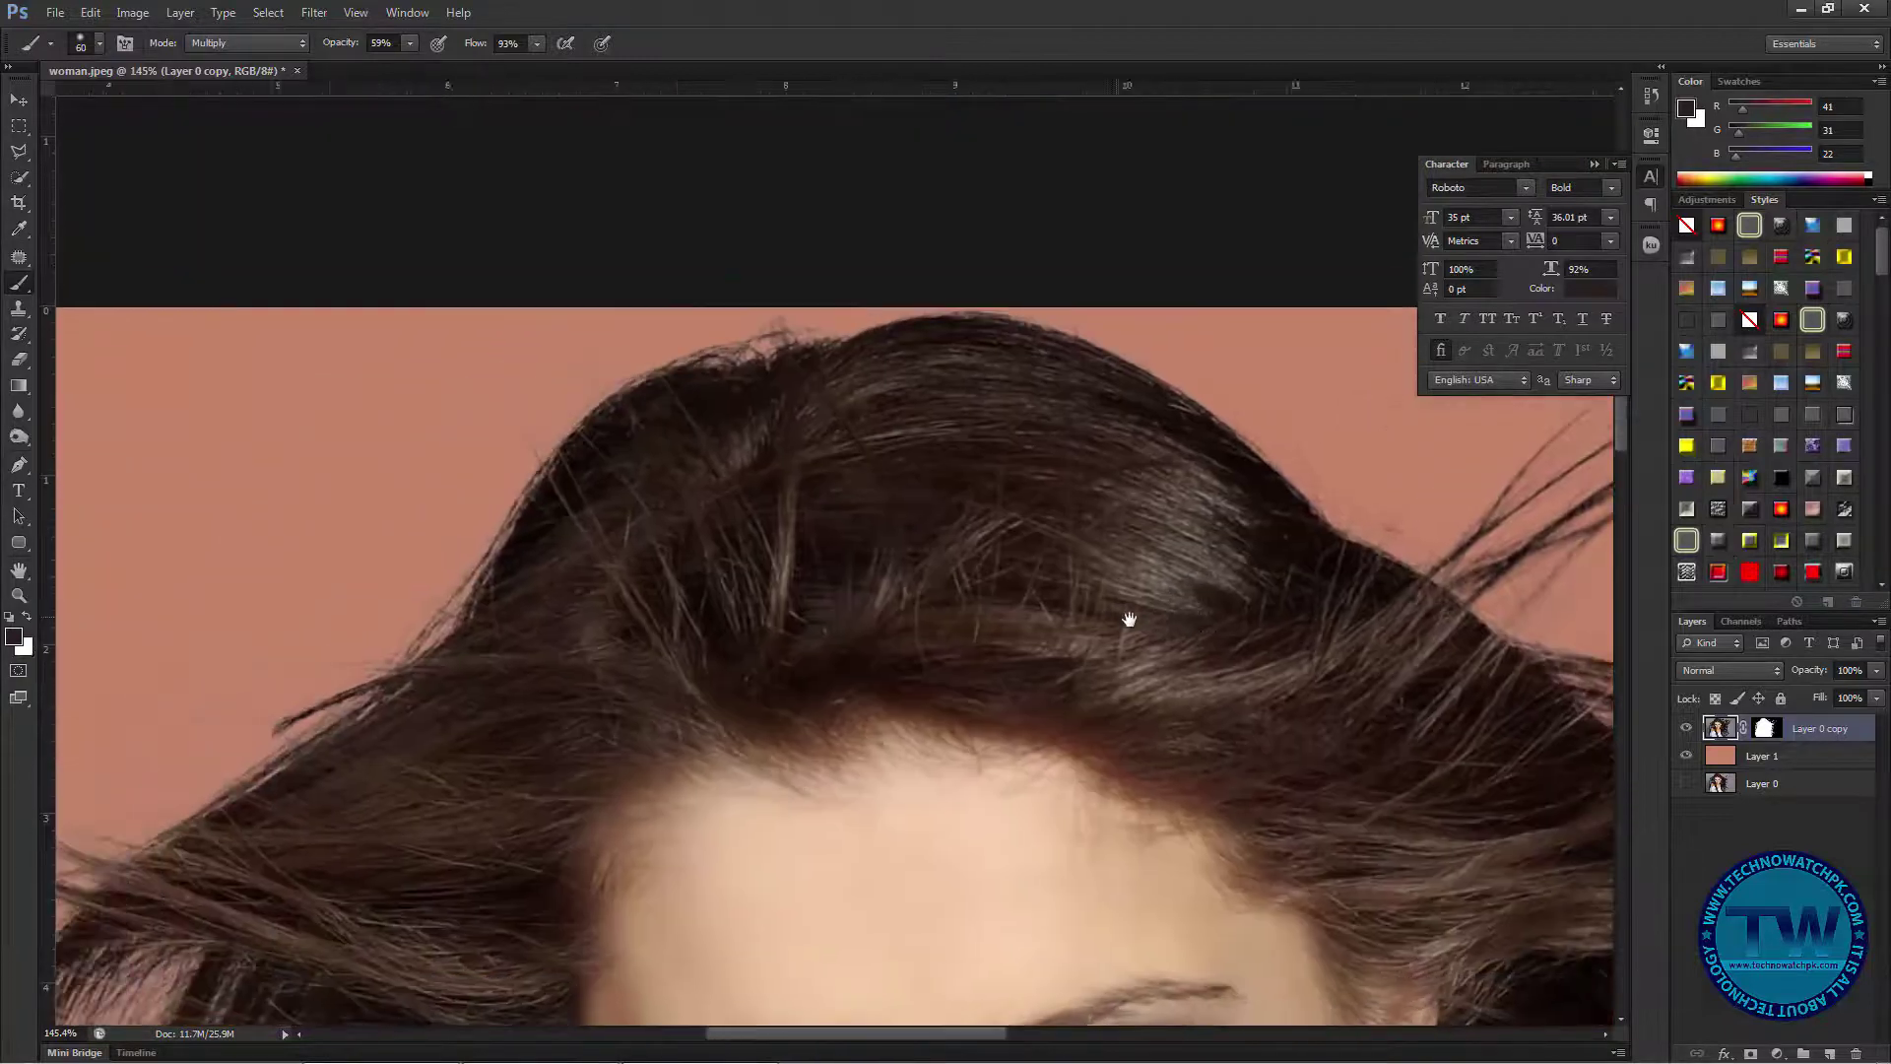
{"action": "scroll", "coordinate": [721, 383], "scroll_direction": "up", "scroll_amount": 2}
{"action": "scroll", "coordinate": [721, 384], "scroll_direction": "down", "scroll_amount": 2}
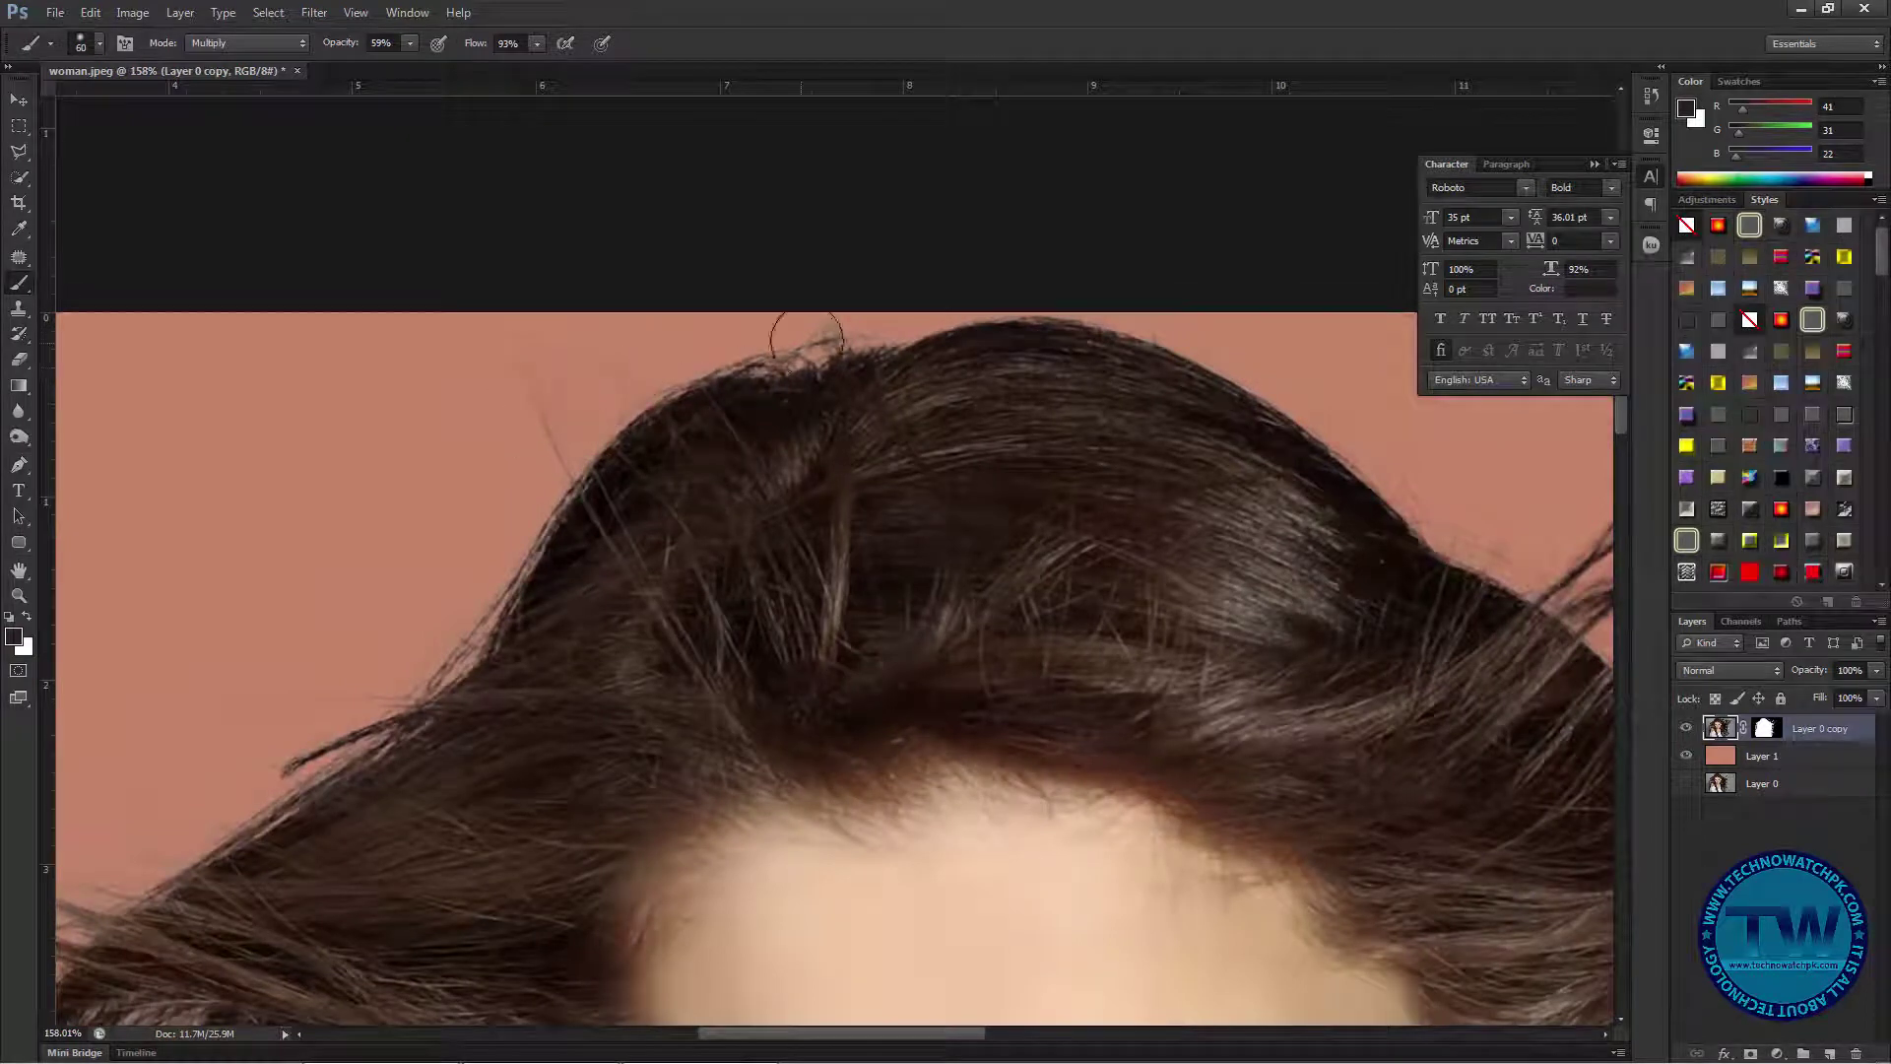
{"action": "left_click_drag", "start_coordinate": [624, 636], "coordinate": [613, 637]}
{"action": "left_click_drag", "start_coordinate": [748, 565], "coordinate": [908, 476]}
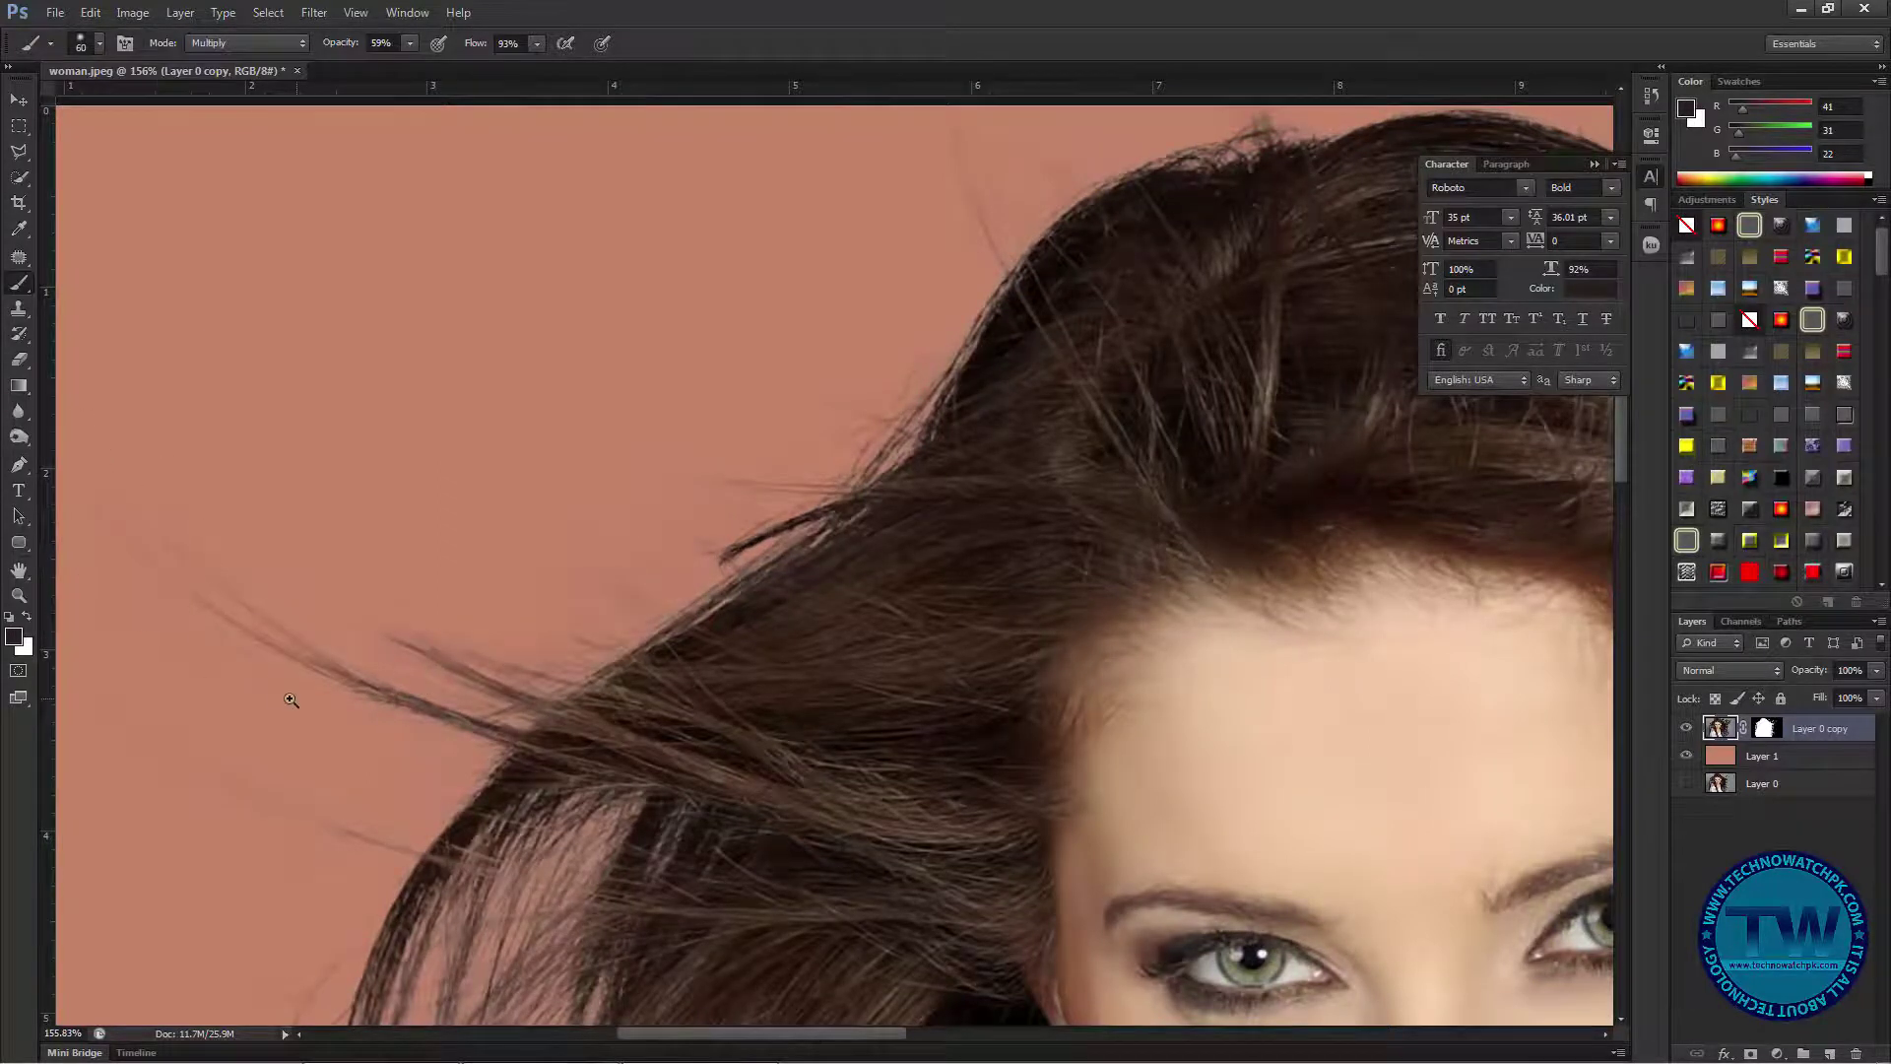
- Darken the wisps that fly outward on the image's left side at forehead and eye height
{"action": "scroll", "coordinate": [293, 701], "scroll_direction": "down", "scroll_amount": 3}
{"action": "left_click_drag", "start_coordinate": [418, 628], "coordinate": [728, 441]}
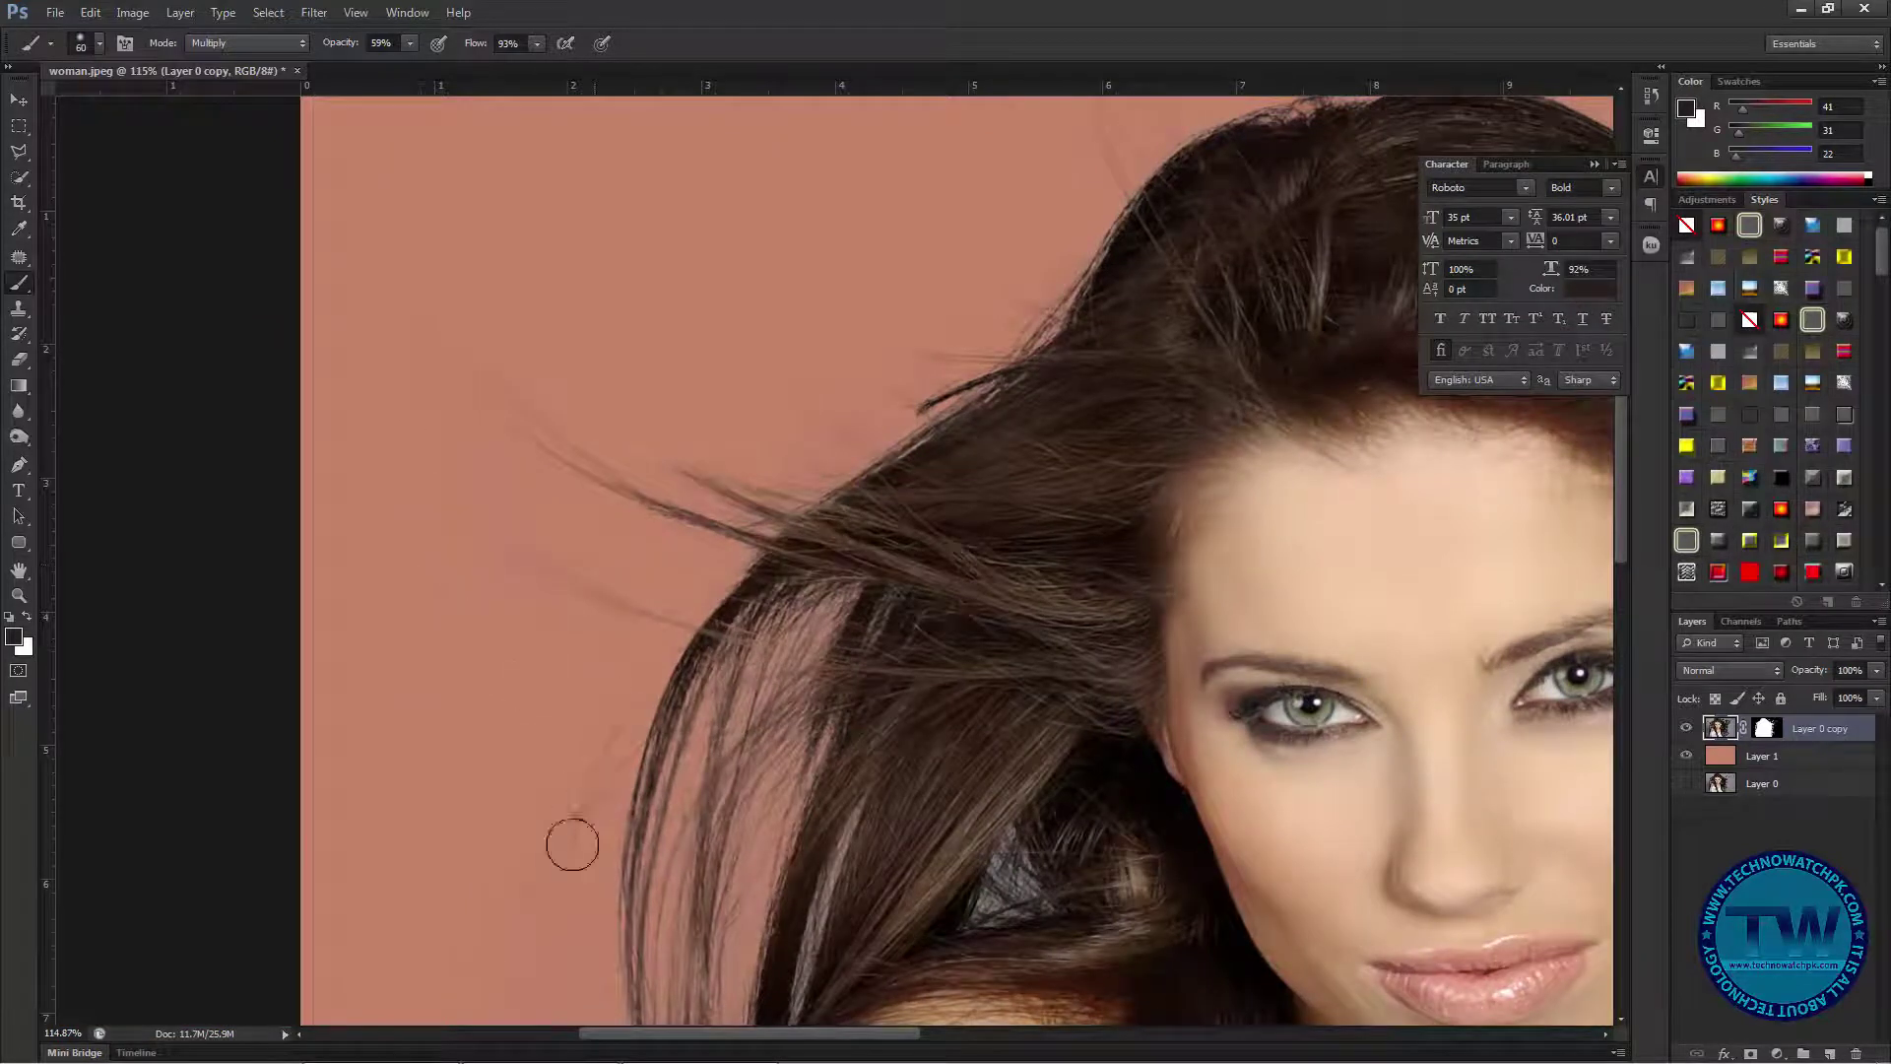
{"action": "scroll", "coordinate": [709, 527], "scroll_direction": "down", "scroll_amount": 3}
{"action": "scroll", "coordinate": [709, 525], "scroll_direction": "down", "scroll_amount": 5}
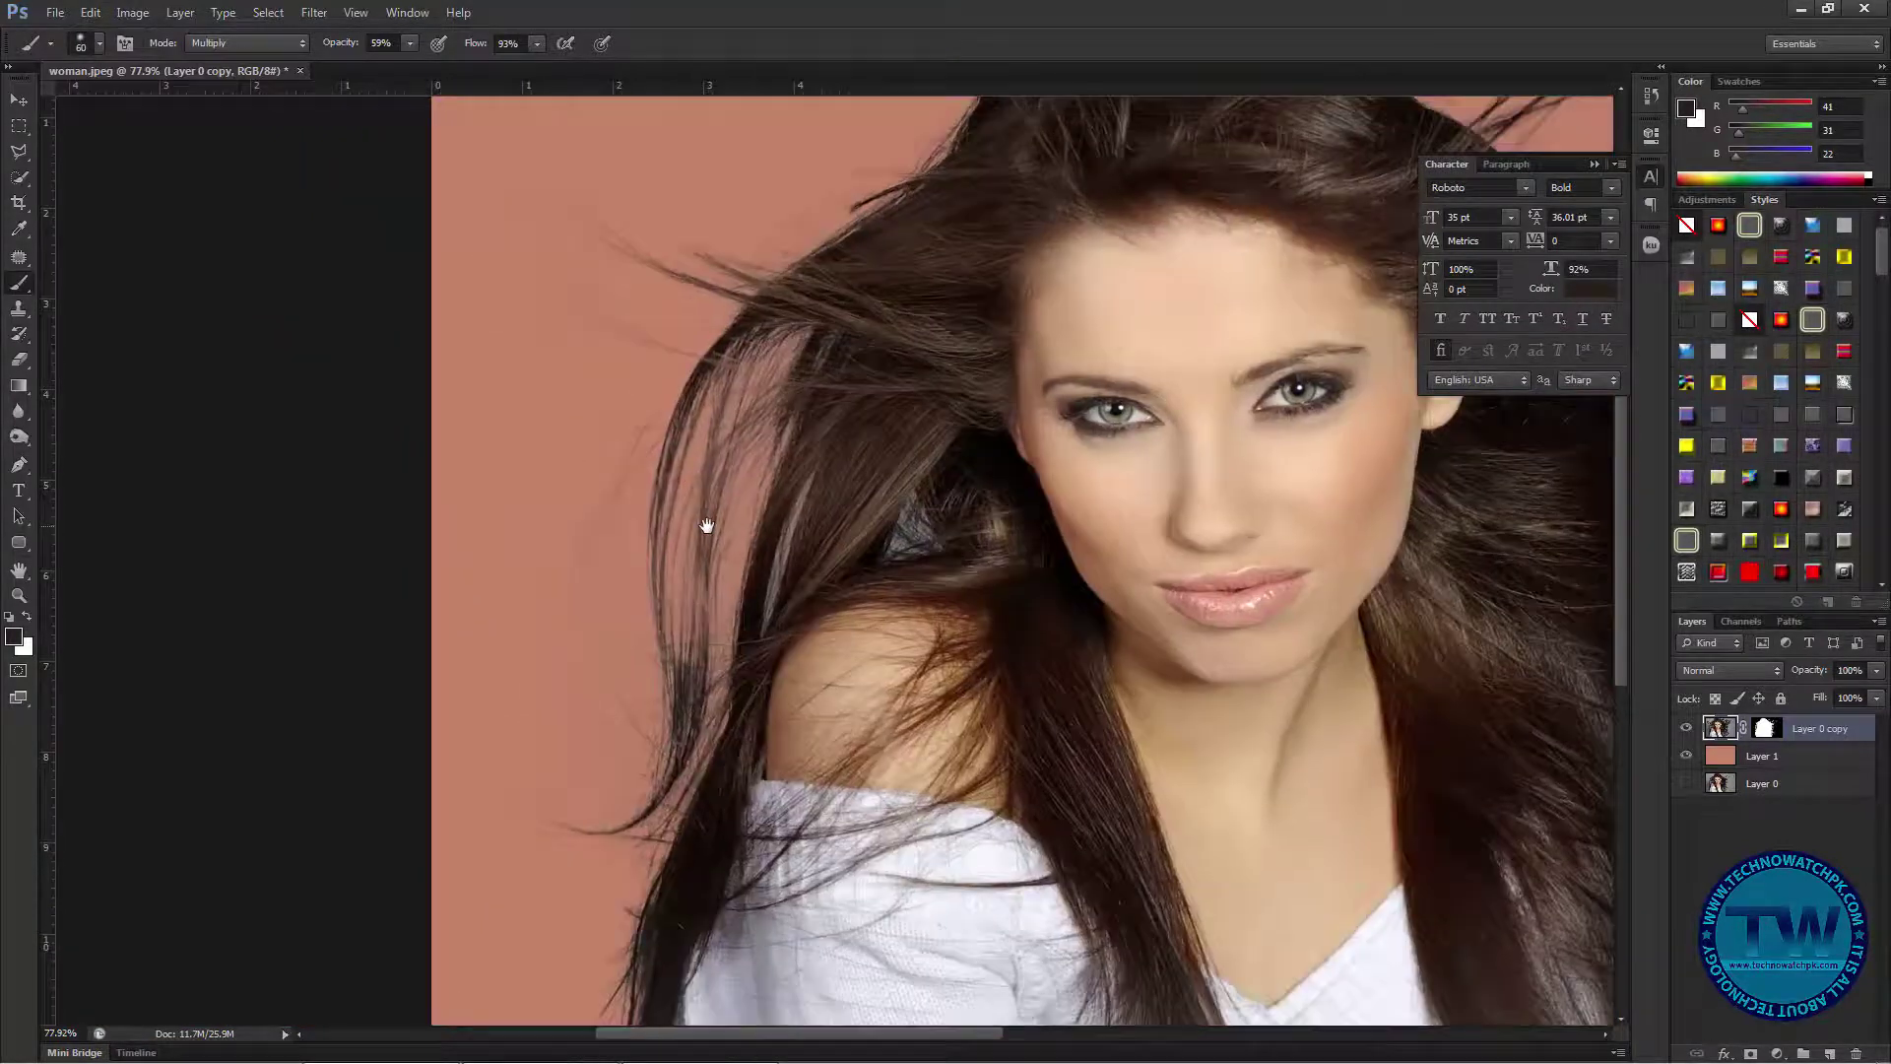
{"action": "left_click_drag", "start_coordinate": [770, 548], "coordinate": [798, 571]}
- Paint over the faint strands beside the bare shoulder and along the lower left hair tips
{"action": "mouse_move", "coordinate": [642, 293]}
{"action": "left_mouse_down"}
{"action": "mouse_move", "coordinate": [608, 632]}
{"action": "mouse_move", "coordinate": [639, 764]}
{"action": "mouse_move", "coordinate": [641, 522]}
{"action": "left_mouse_up"}
{"action": "left_click_drag", "start_coordinate": [618, 891], "coordinate": [558, 877]}
{"action": "left_click_drag", "start_coordinate": [587, 886], "coordinate": [722, 439]}
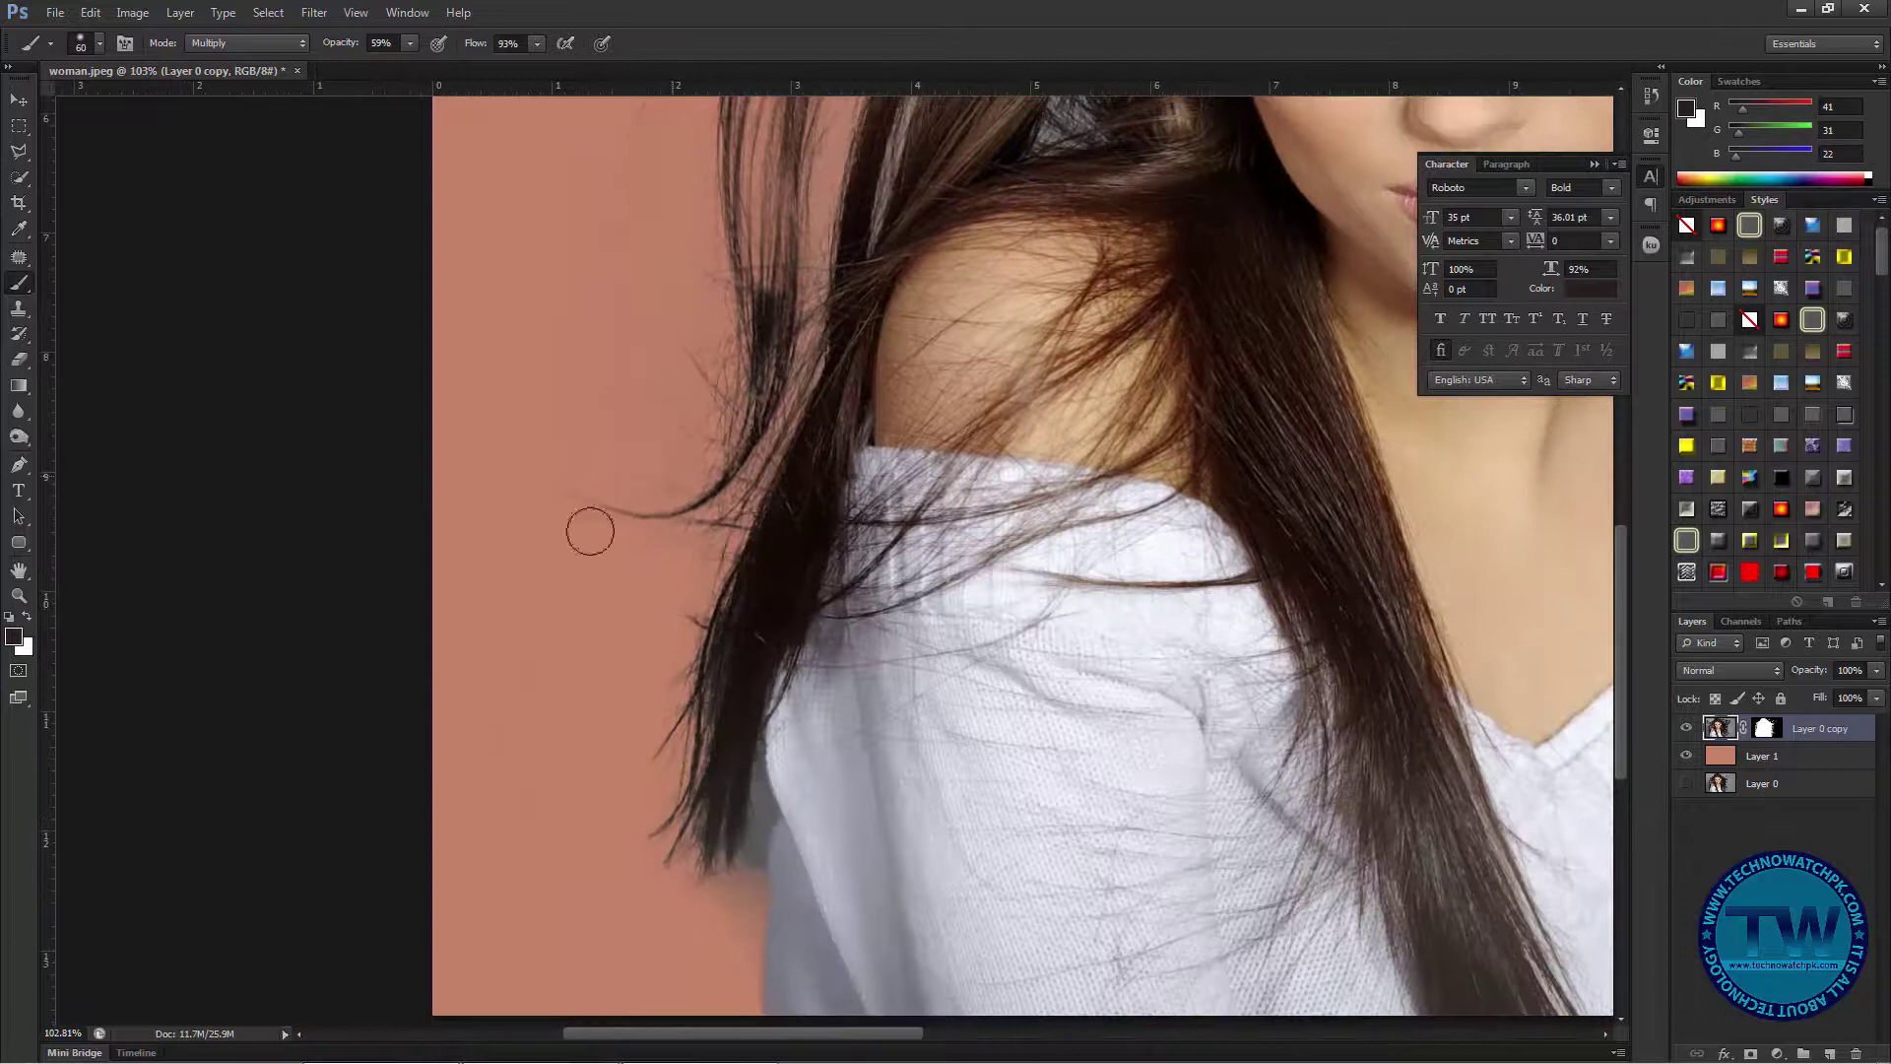
{"action": "left_click_drag", "start_coordinate": [687, 814], "coordinate": [702, 658]}
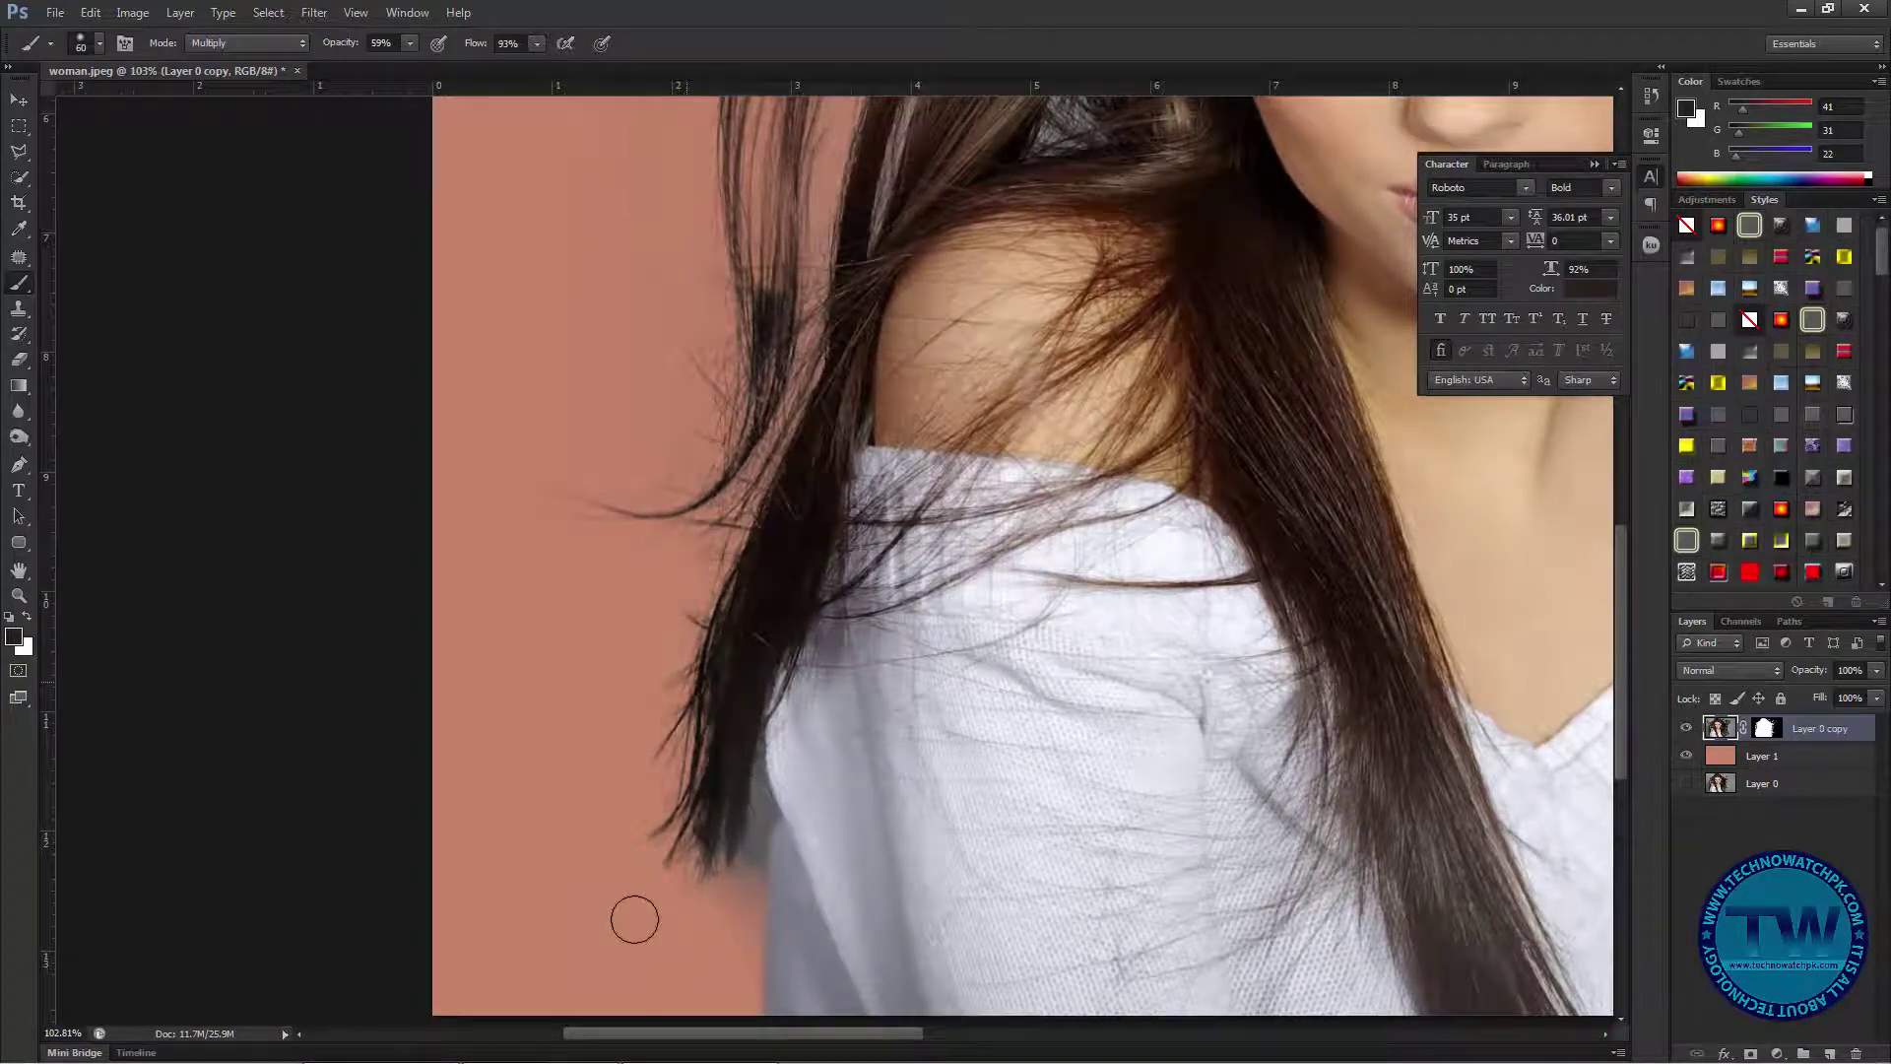
- Touch up the long strands and light gaps along the head's right edge above the ear
{"action": "scroll", "coordinate": [709, 891], "scroll_direction": "down", "scroll_amount": 3}
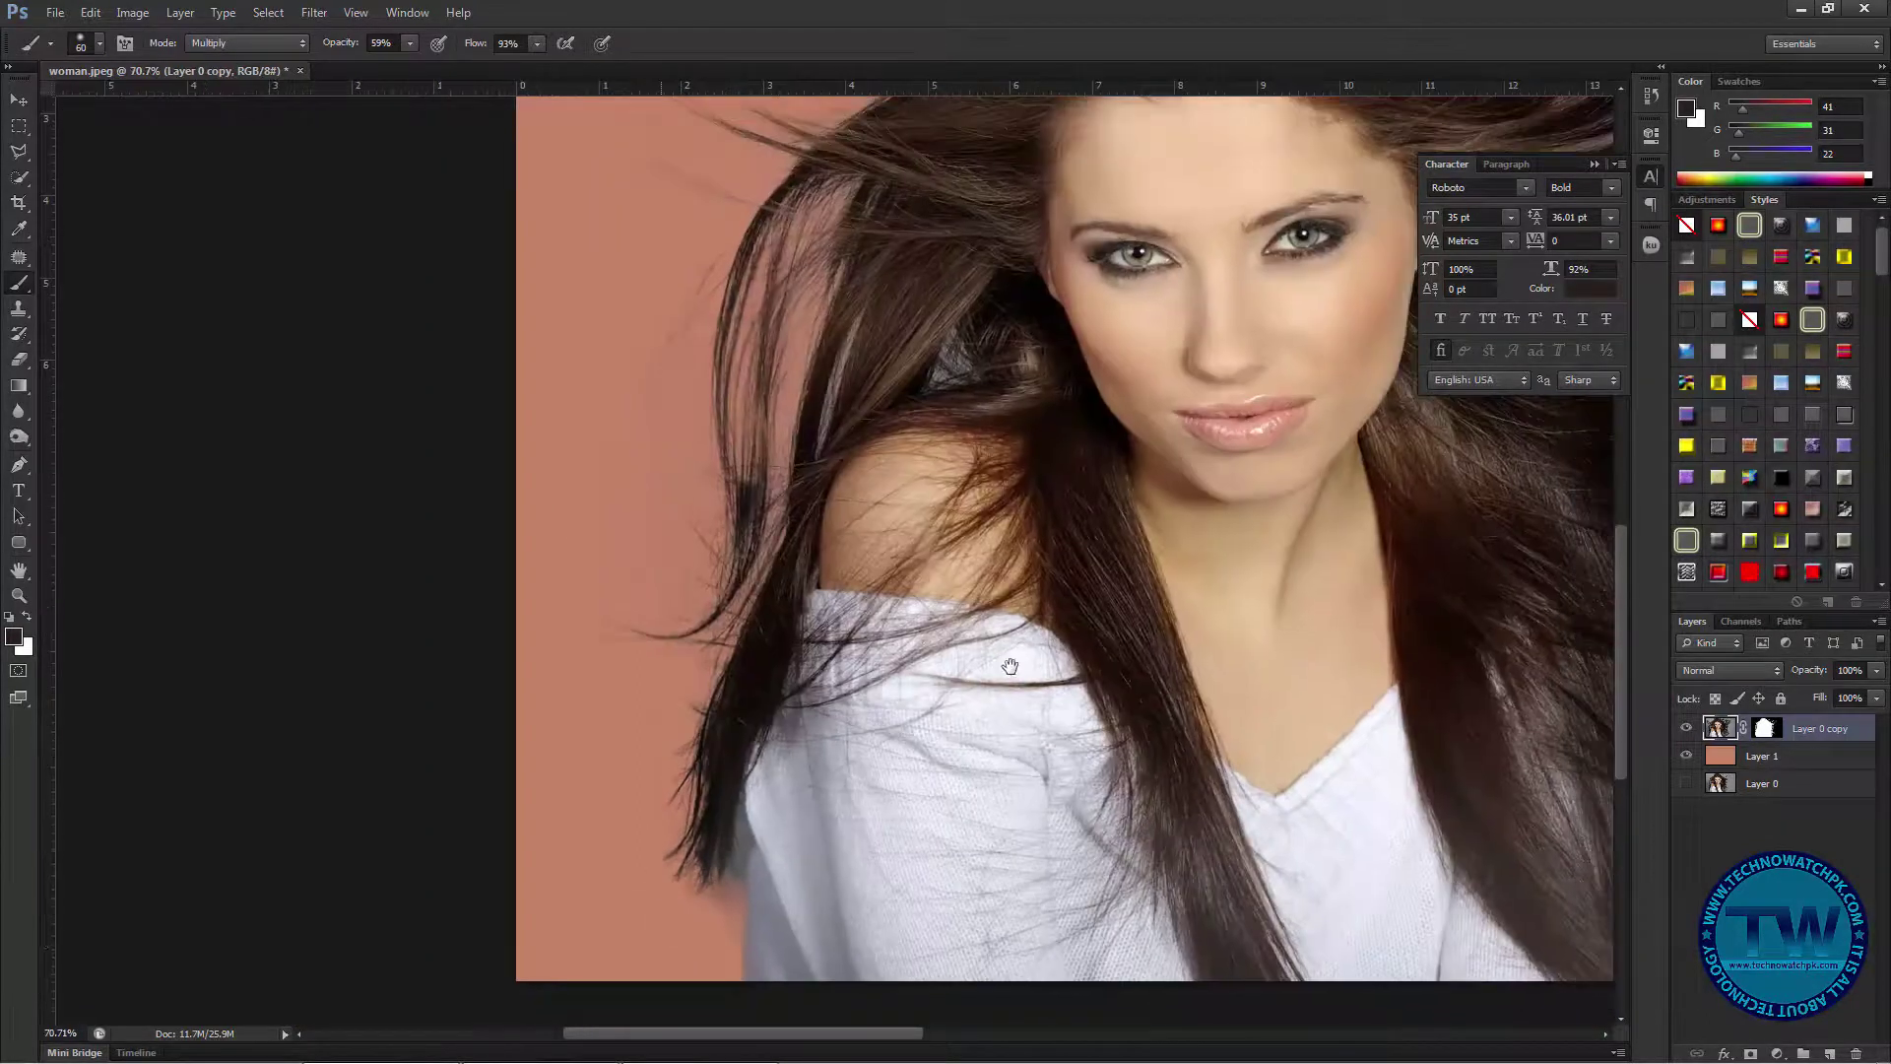
{"action": "scroll", "coordinate": [1220, 485], "scroll_direction": "up", "scroll_amount": 2}
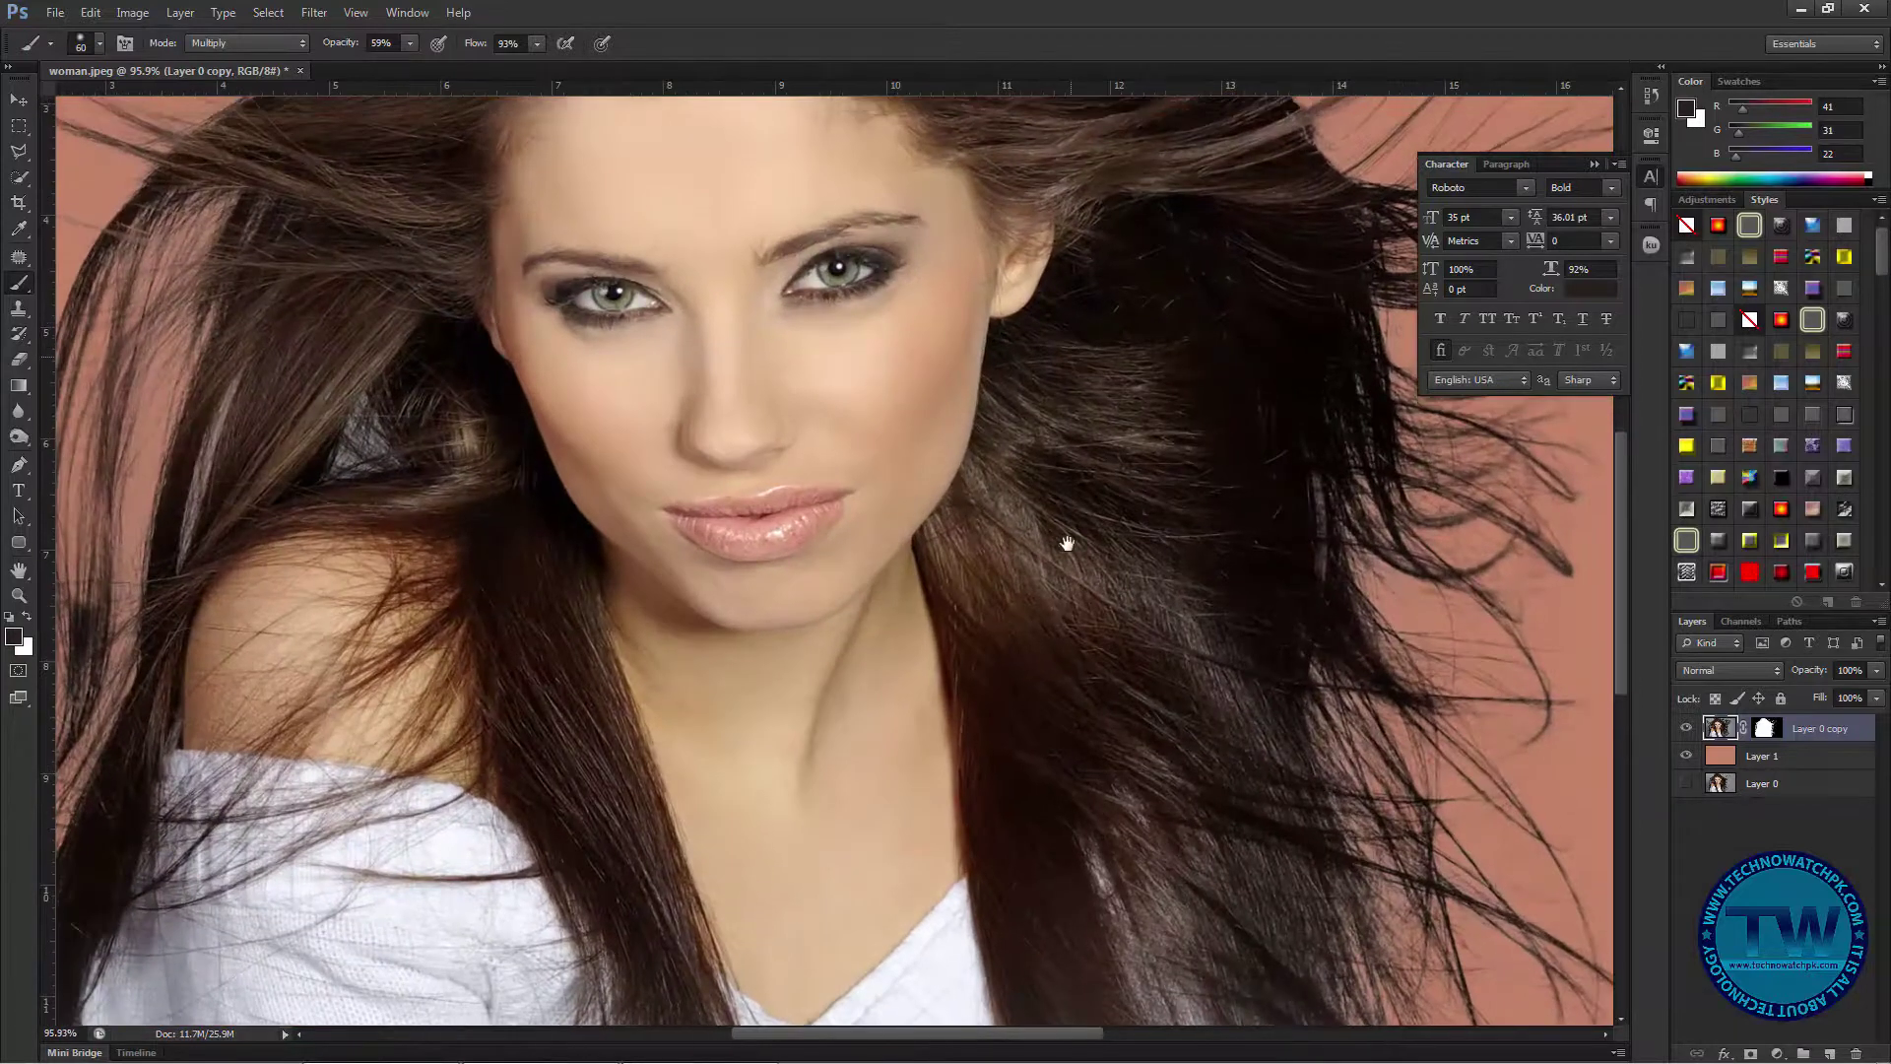
{"action": "left_click_drag", "start_coordinate": [1074, 342], "coordinate": [1055, 608]}
{"action": "left_click_drag", "start_coordinate": [1288, 500], "coordinate": [955, 574]}
{"action": "left_click_drag", "start_coordinate": [1093, 515], "coordinate": [1143, 515]}
{"action": "scroll", "coordinate": [969, 605], "scroll_direction": "up", "scroll_amount": 4}
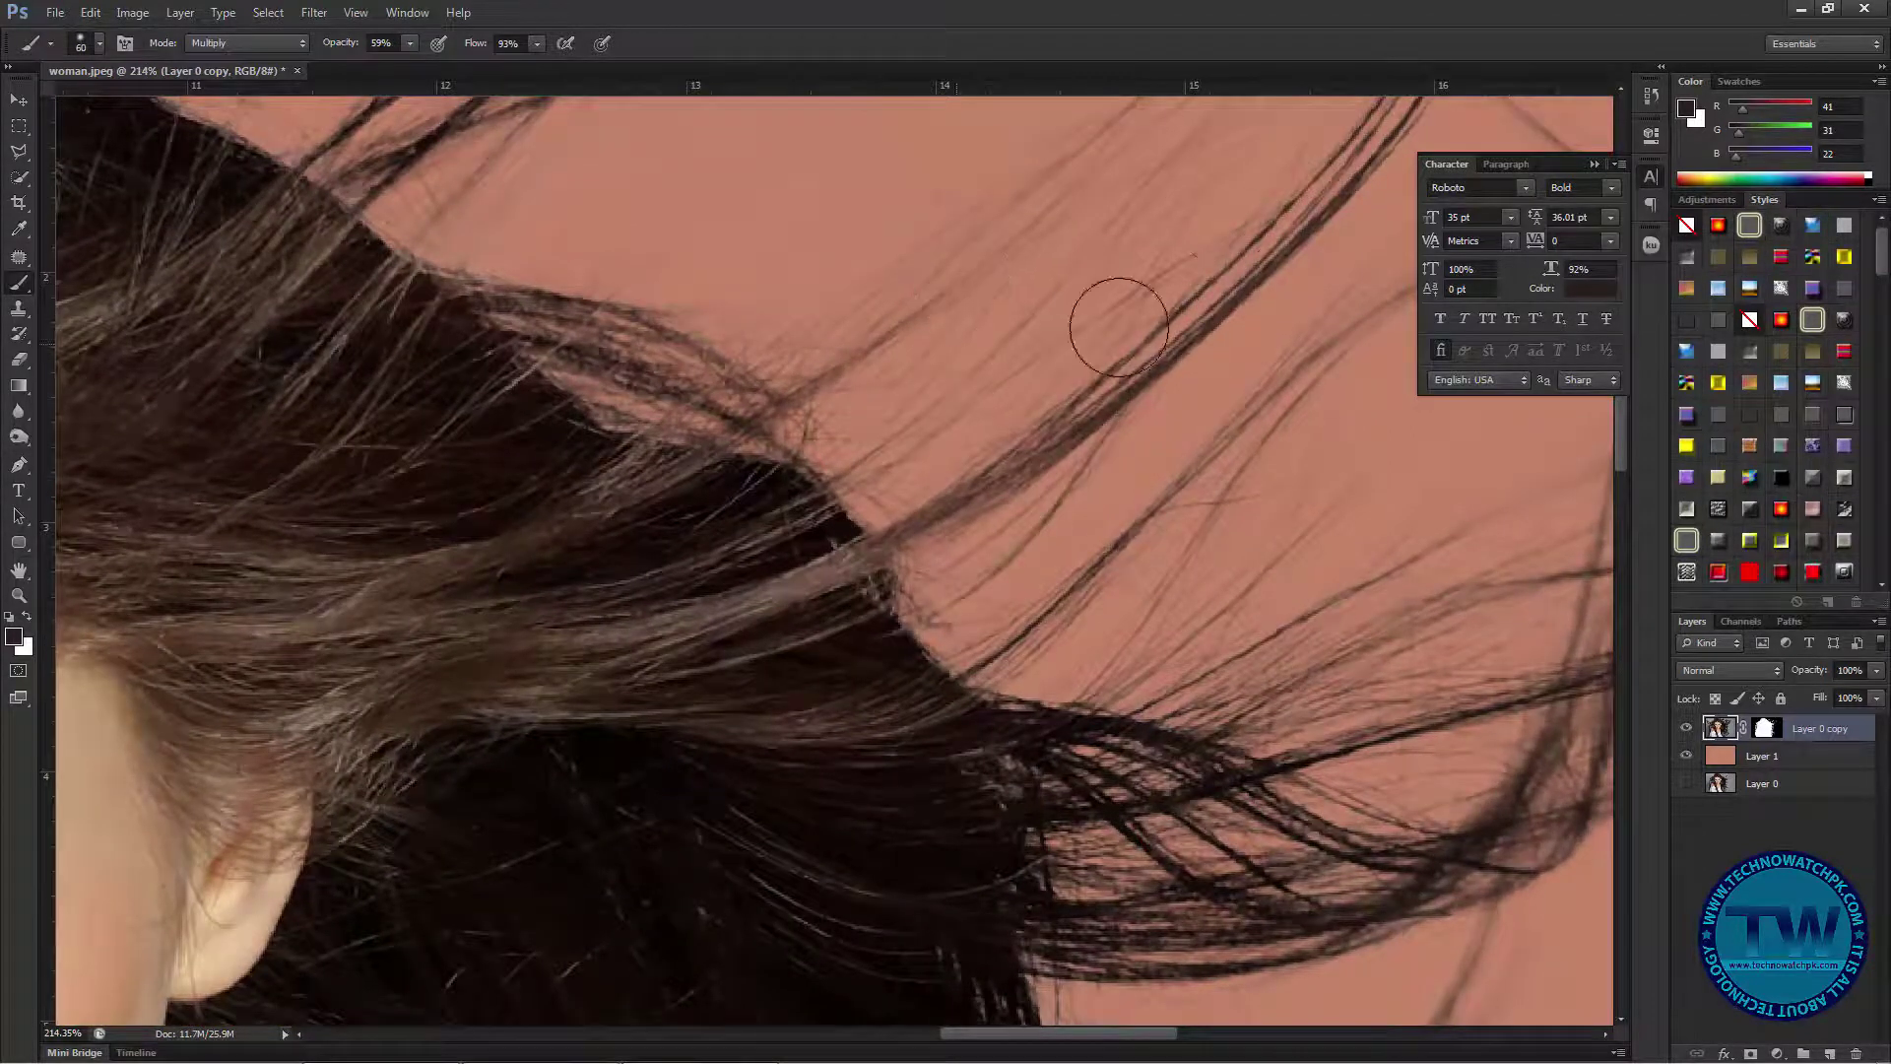
{"action": "scroll", "coordinate": [1084, 510], "scroll_direction": "down", "scroll_amount": 4}
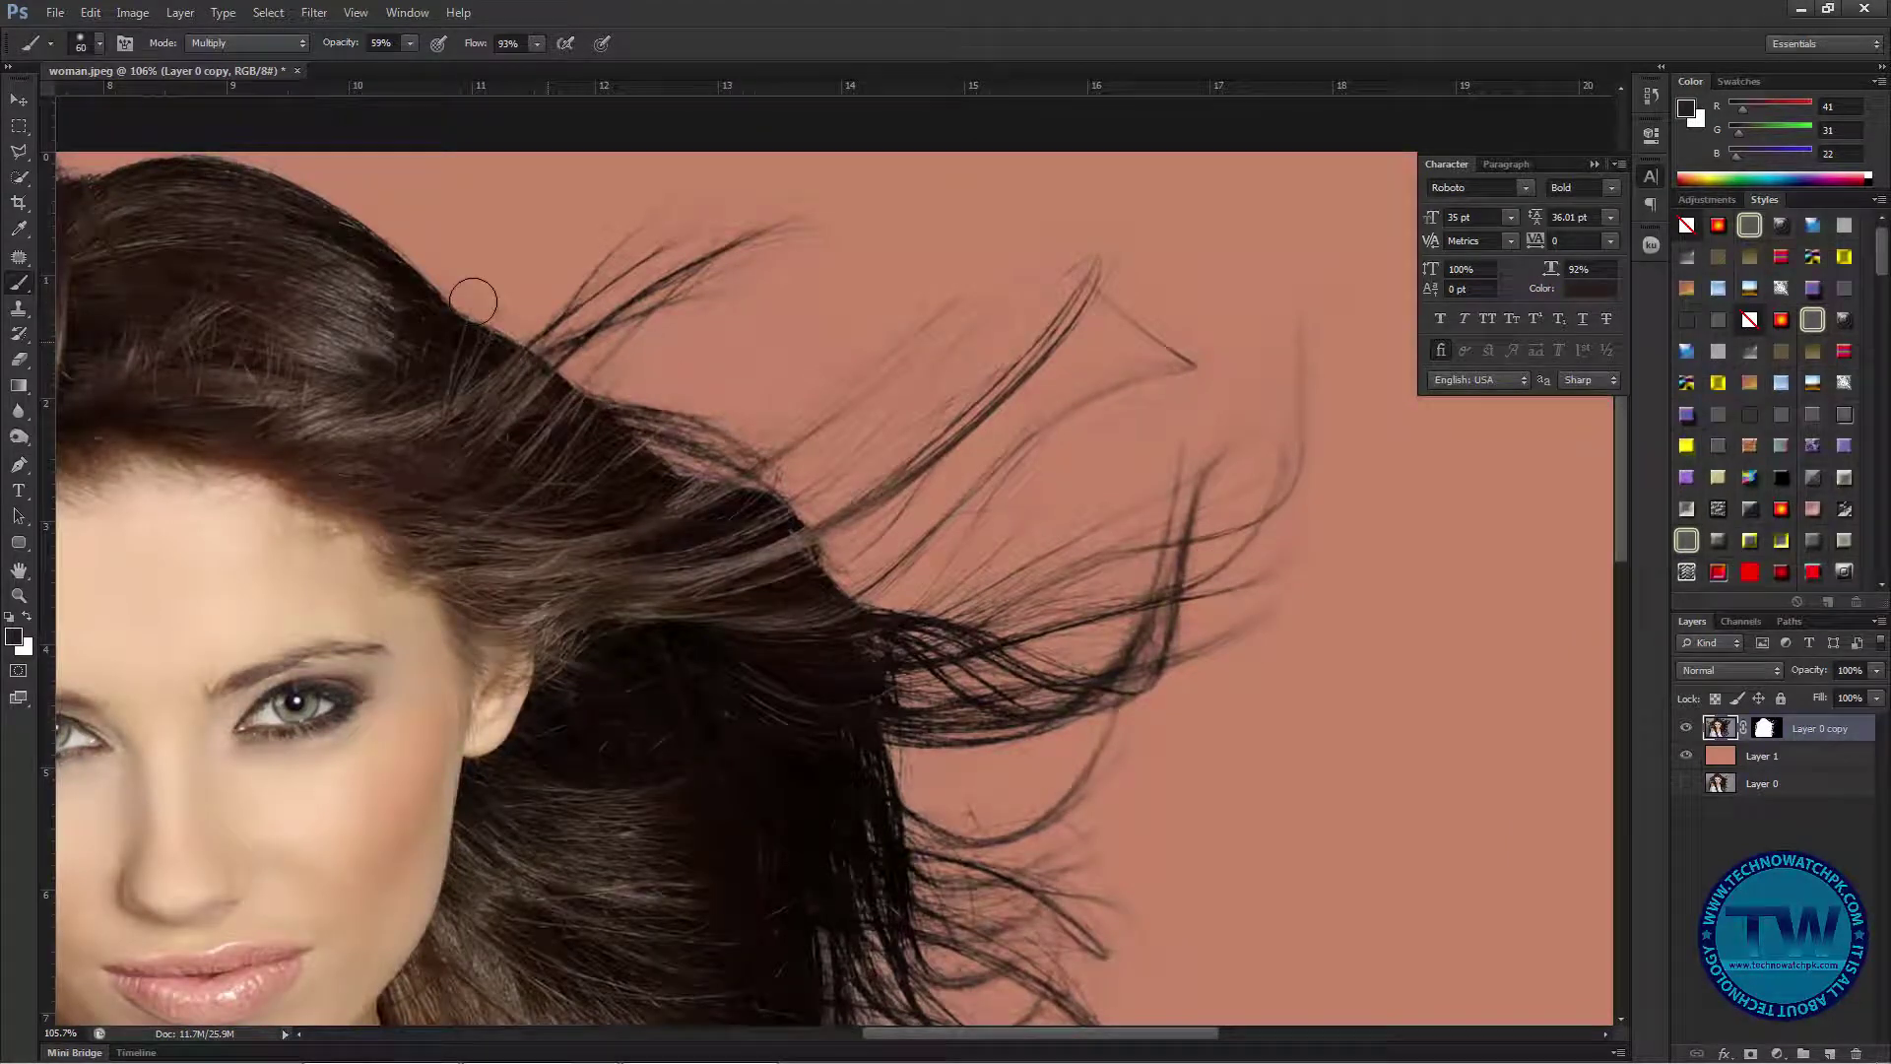
{"action": "scroll", "coordinate": [970, 581], "scroll_direction": "down", "scroll_amount": 3}
- Retouch the remaining pale strands at the hair's lower right edge beside the chest
{"action": "left_click_drag", "start_coordinate": [963, 625], "coordinate": [1083, 353]}
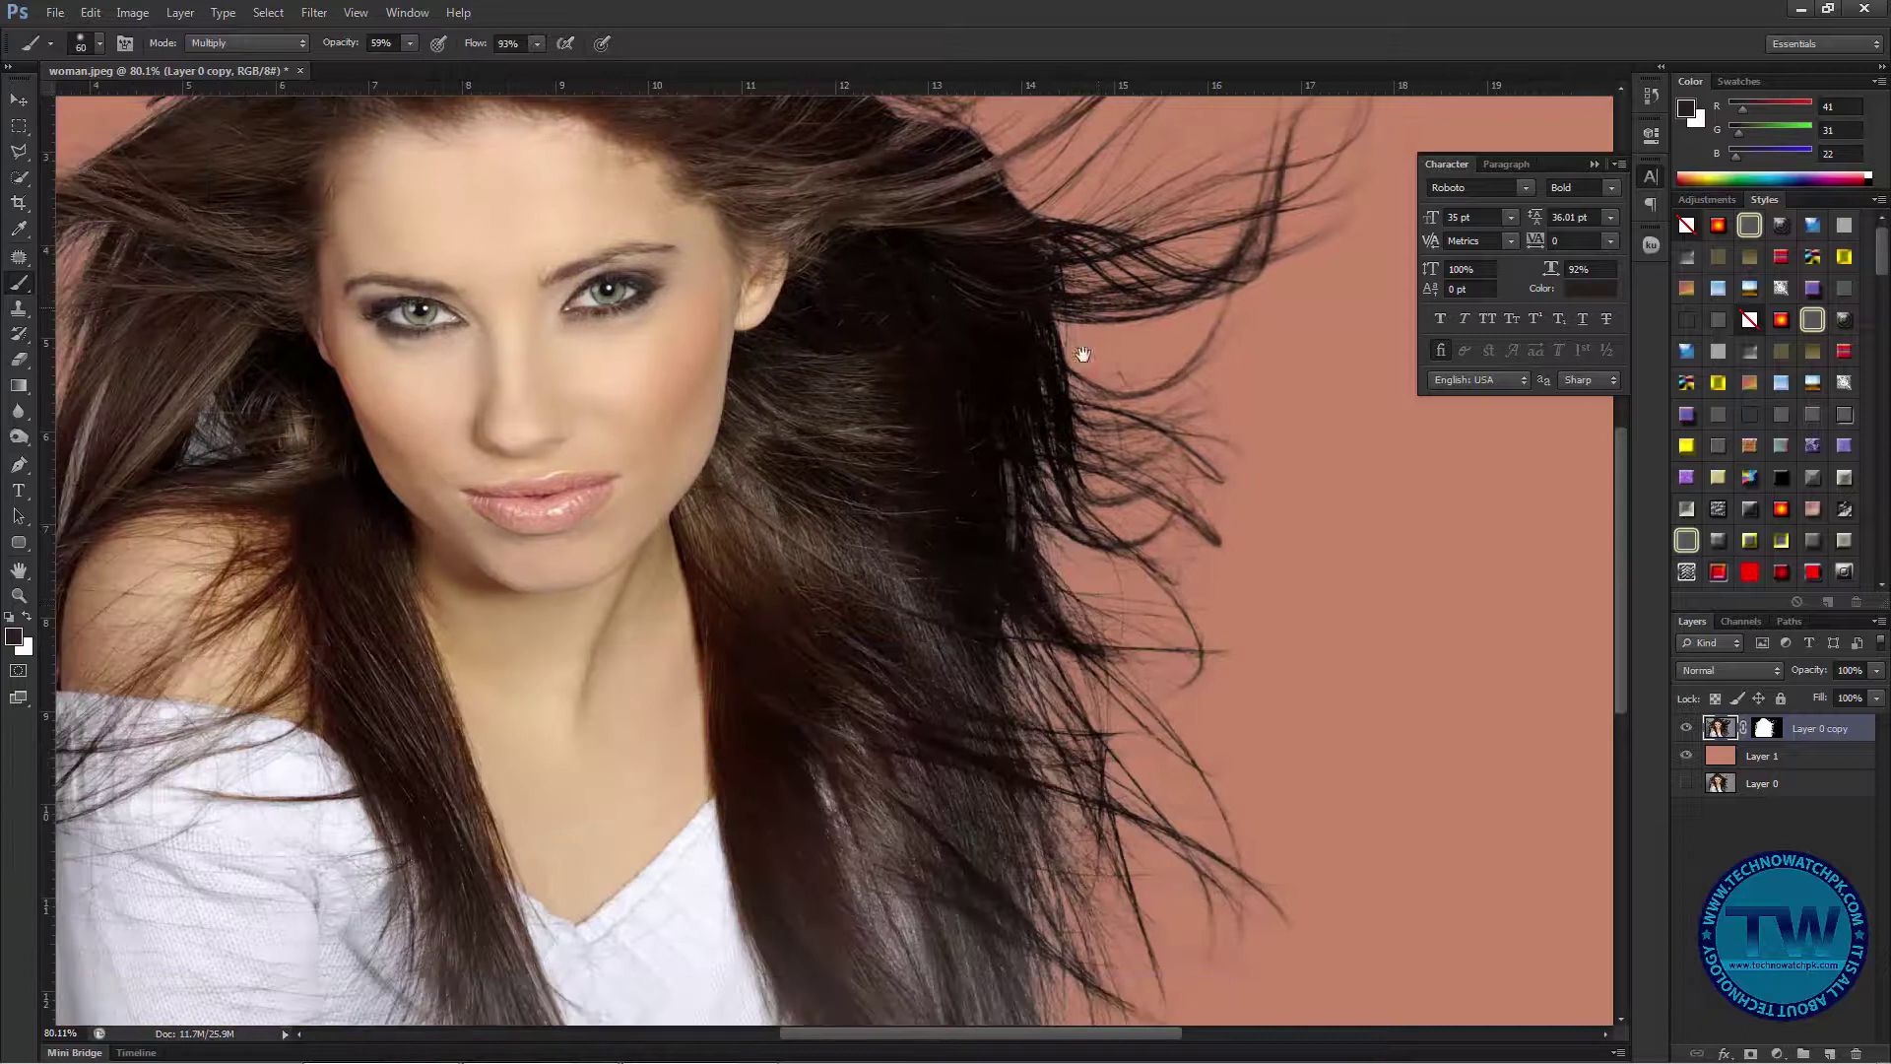
{"action": "scroll", "coordinate": [1113, 625], "scroll_direction": "up", "scroll_amount": 2}
{"action": "left_click_drag", "start_coordinate": [992, 676], "coordinate": [1010, 532]}
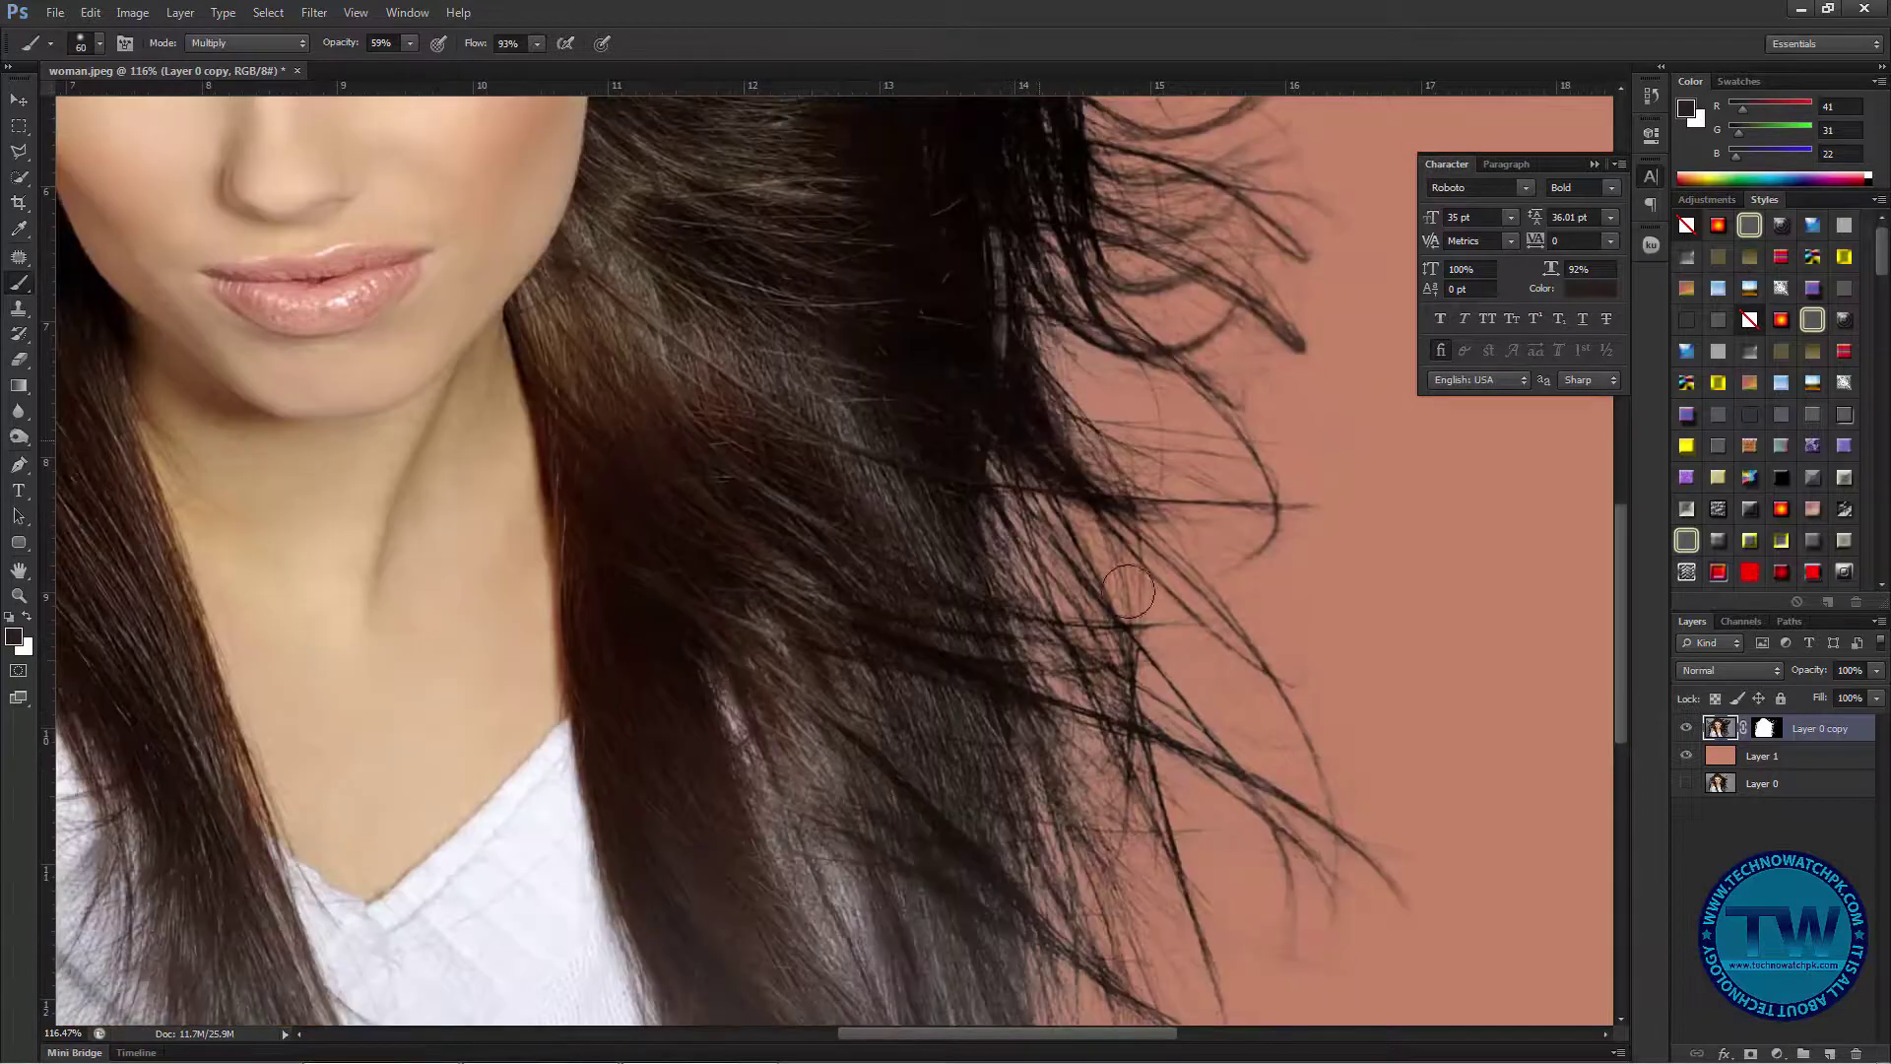
{"action": "left_click_drag", "start_coordinate": [1077, 433], "coordinate": [1053, 335]}
{"action": "left_click_drag", "start_coordinate": [1092, 755], "coordinate": [1059, 640]}
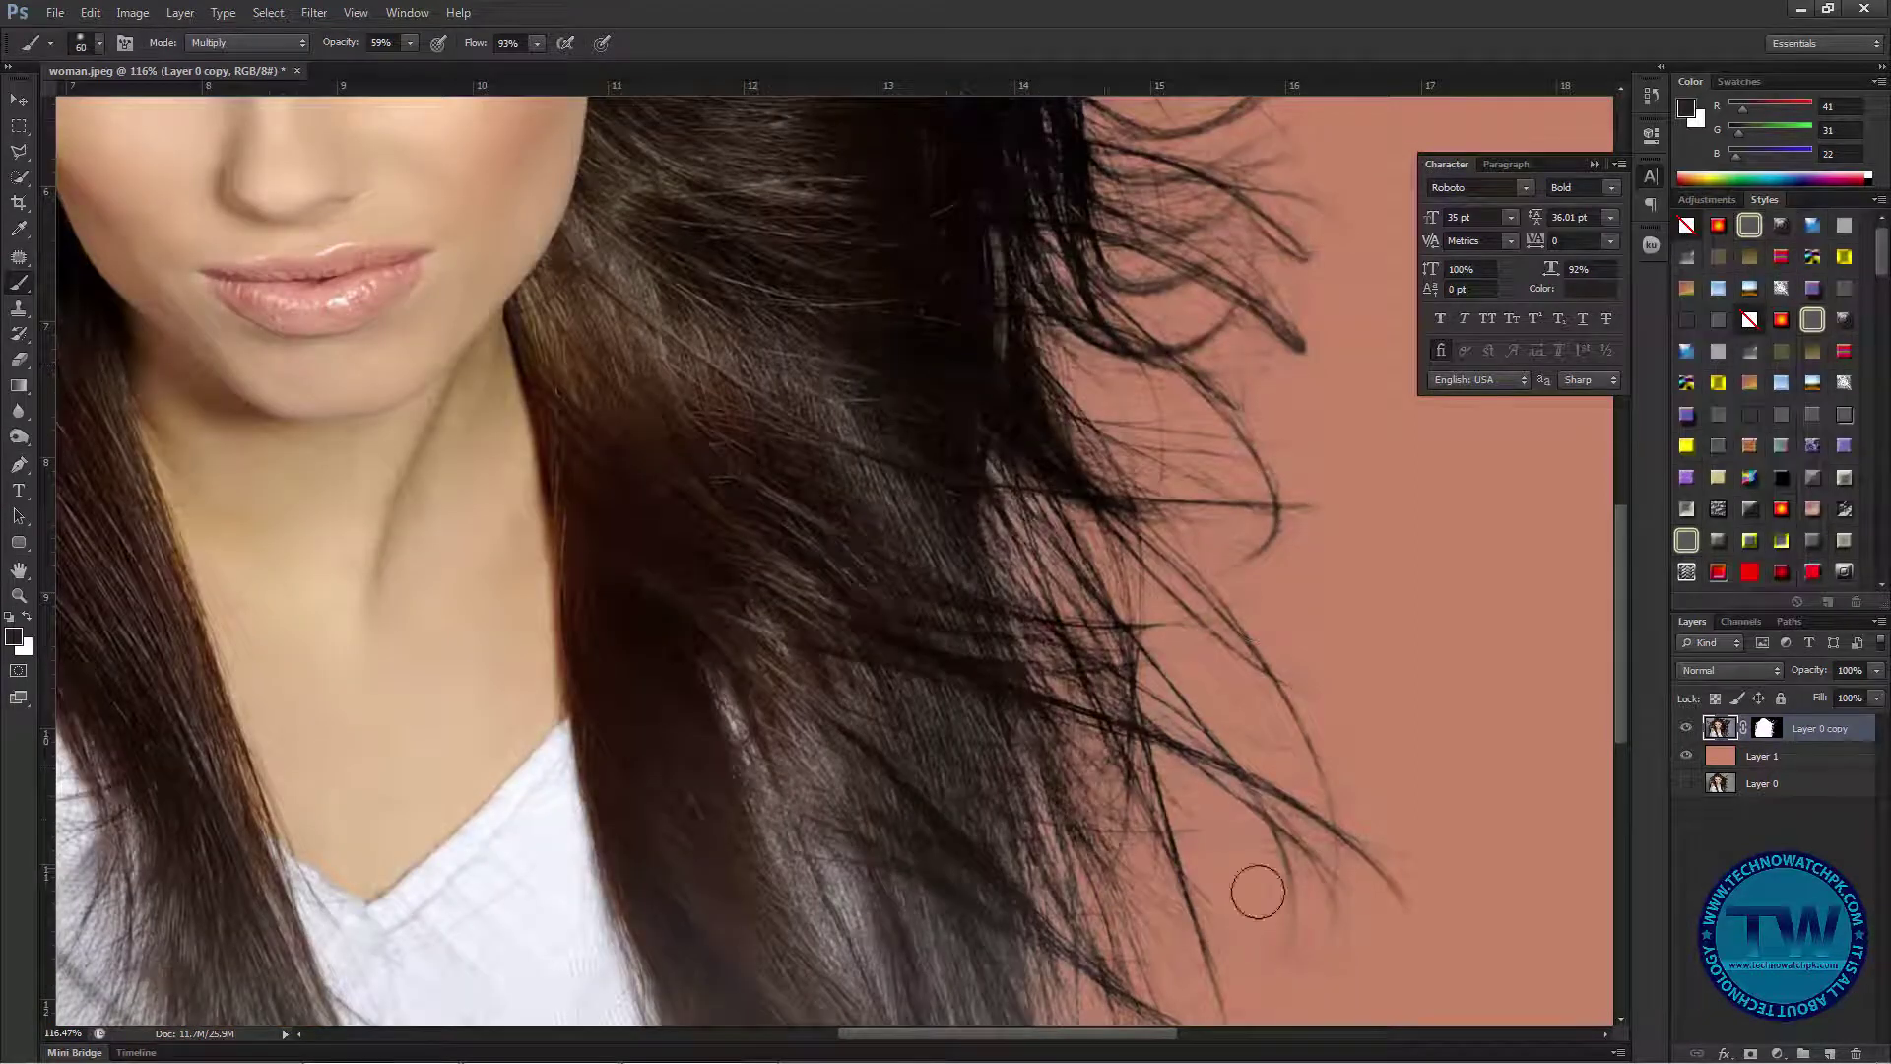
{"action": "left_click_drag", "start_coordinate": [1262, 836], "coordinate": [1155, 715]}
{"action": "left_click_drag", "start_coordinate": [1039, 527], "coordinate": [1024, 478]}
- Examine the retouched hair edges and the whole composite against the salmon background
{"action": "scroll", "coordinate": [1219, 864], "scroll_direction": "down", "scroll_amount": 3}
{"action": "left_click_drag", "start_coordinate": [1097, 671], "coordinate": [1086, 321]}
{"action": "left_click_drag", "start_coordinate": [1107, 518], "coordinate": [1135, 689]}
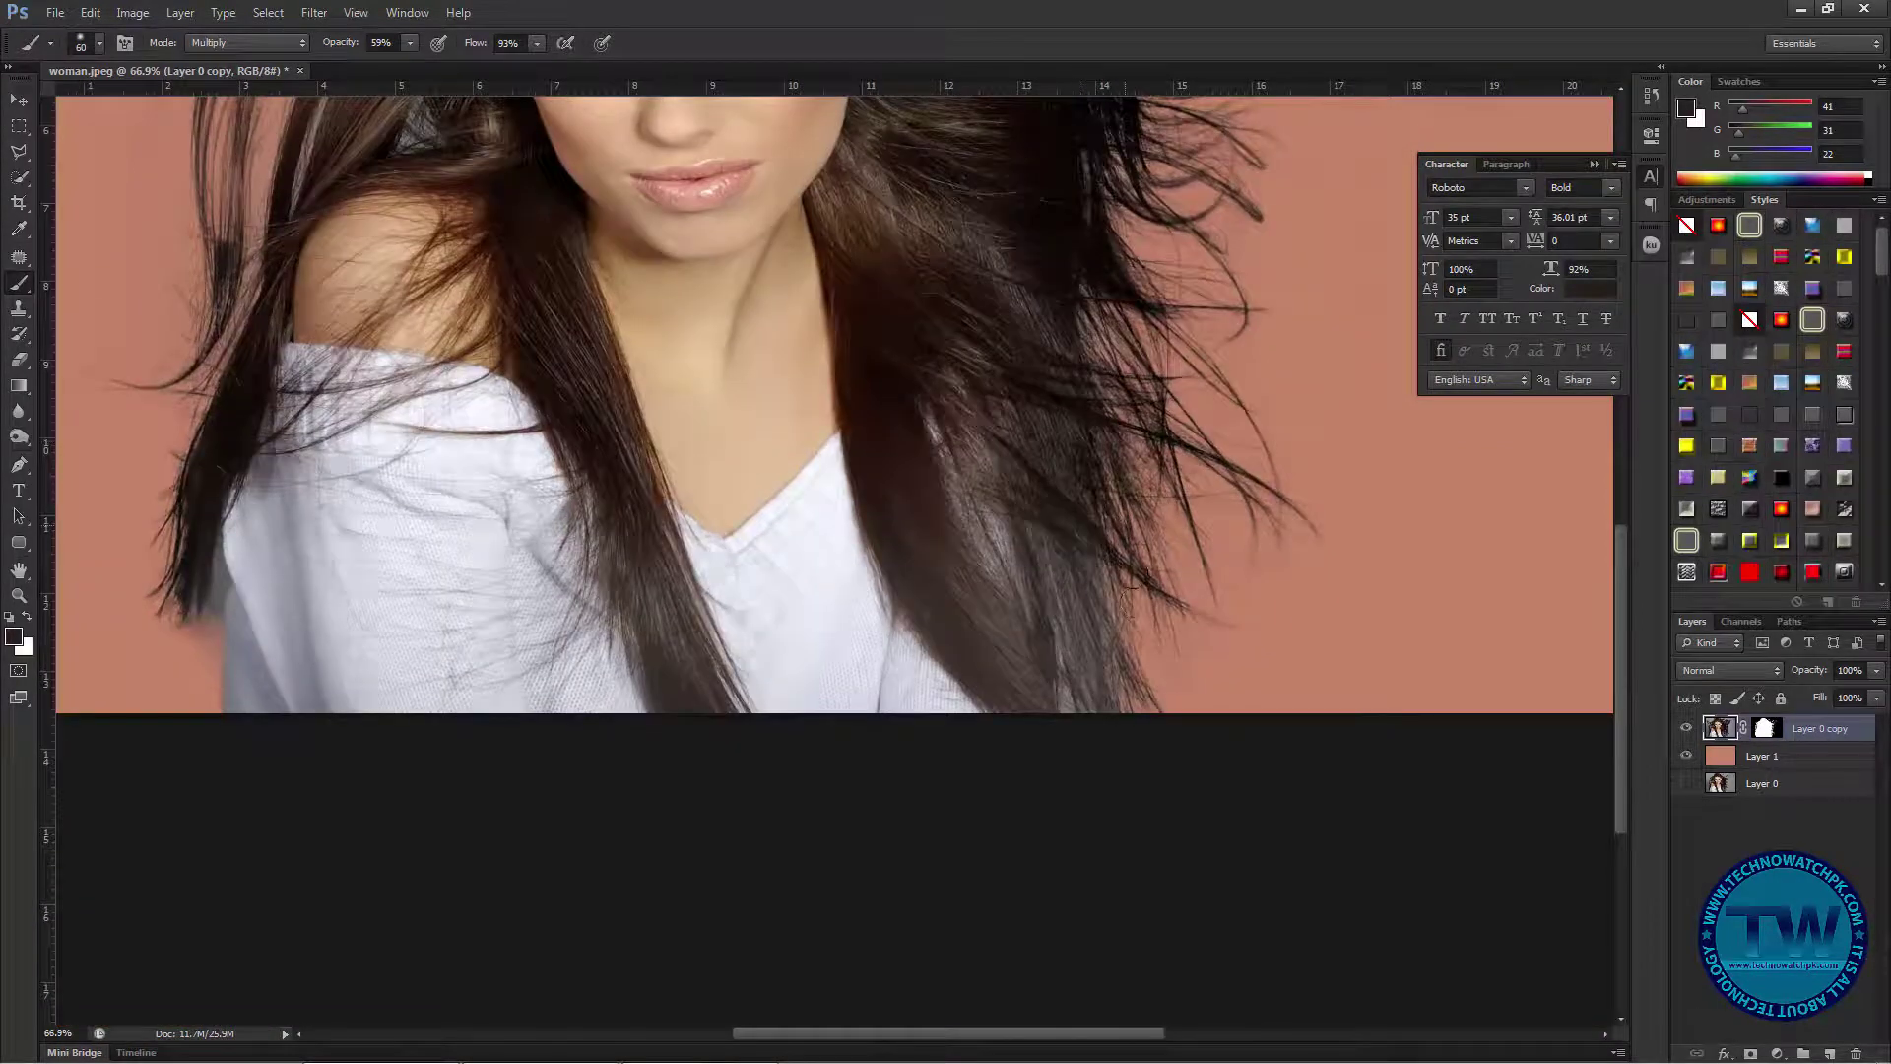
{"action": "scroll", "coordinate": [1158, 645], "scroll_direction": "down", "scroll_amount": 3}
{"action": "scroll", "coordinate": [968, 661], "scroll_direction": "up", "scroll_amount": 3}
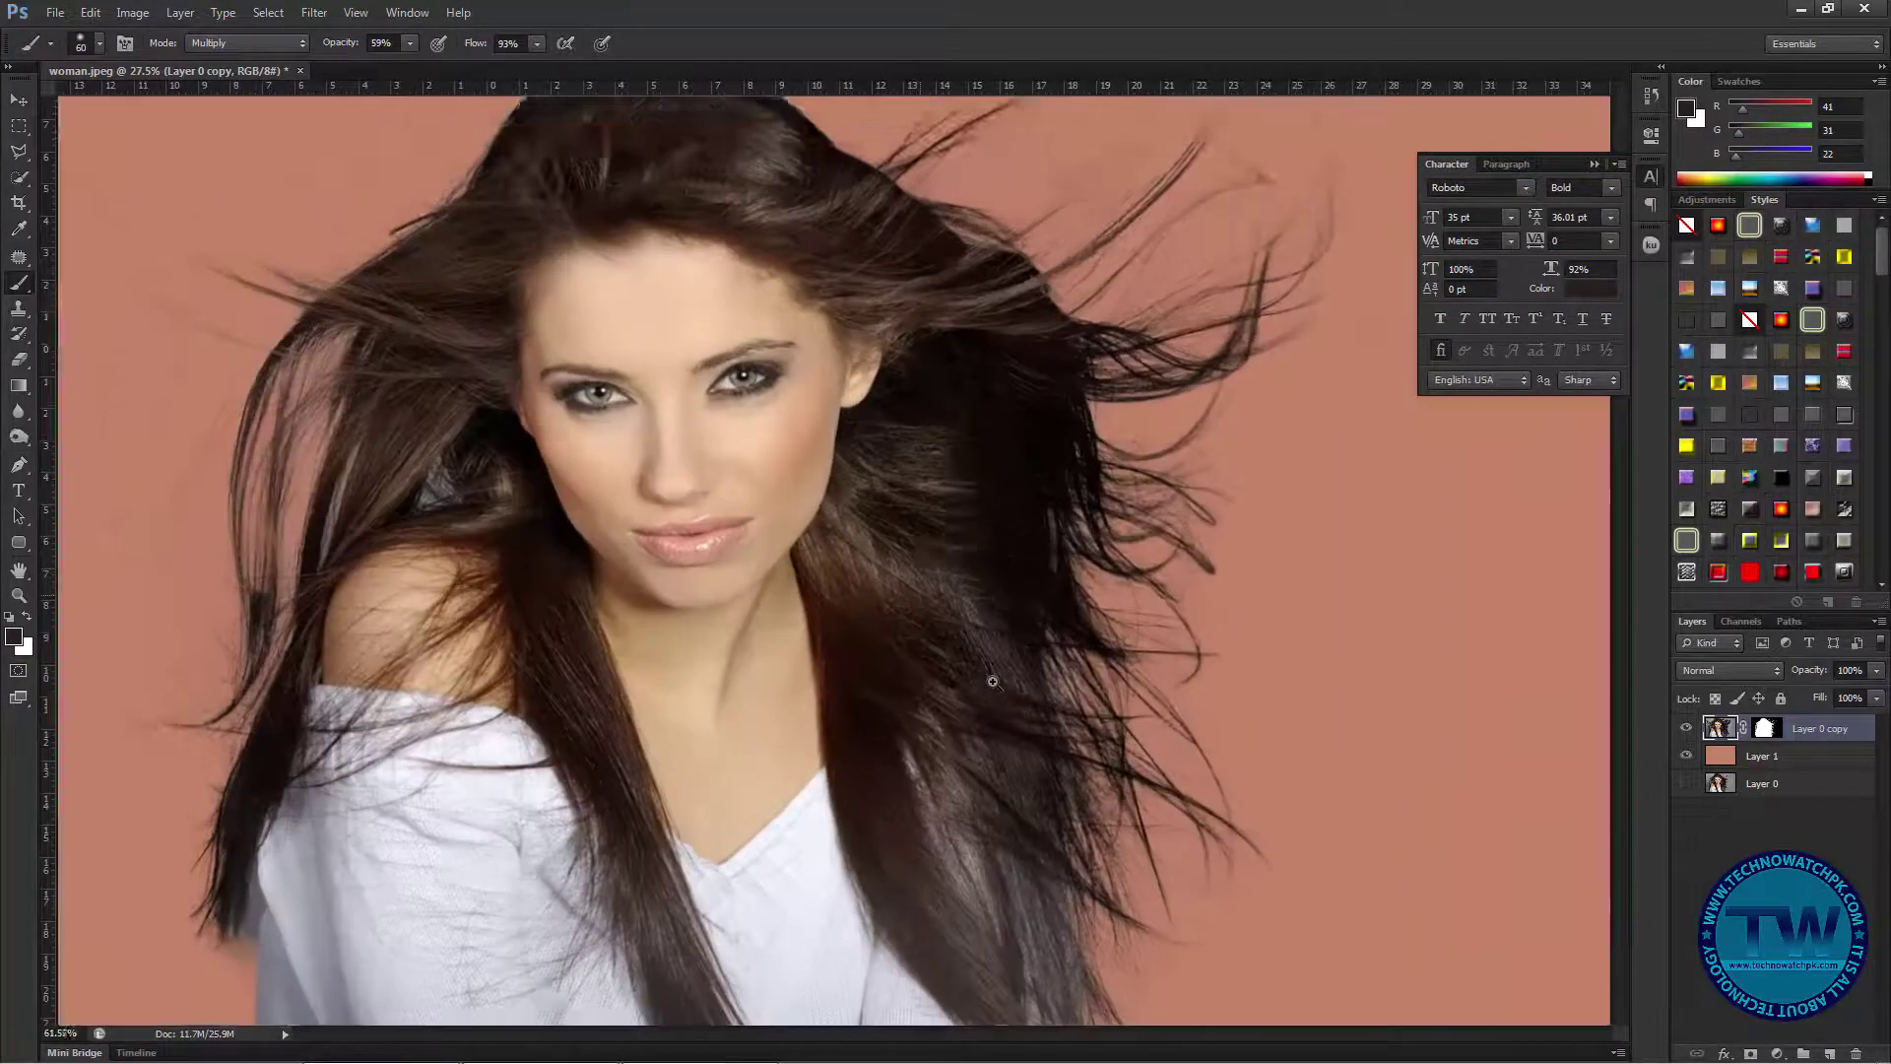
{"action": "scroll", "coordinate": [967, 661], "scroll_direction": "down", "scroll_amount": 1}
{"action": "scroll", "coordinate": [636, 439], "scroll_direction": "up", "scroll_amount": 2}
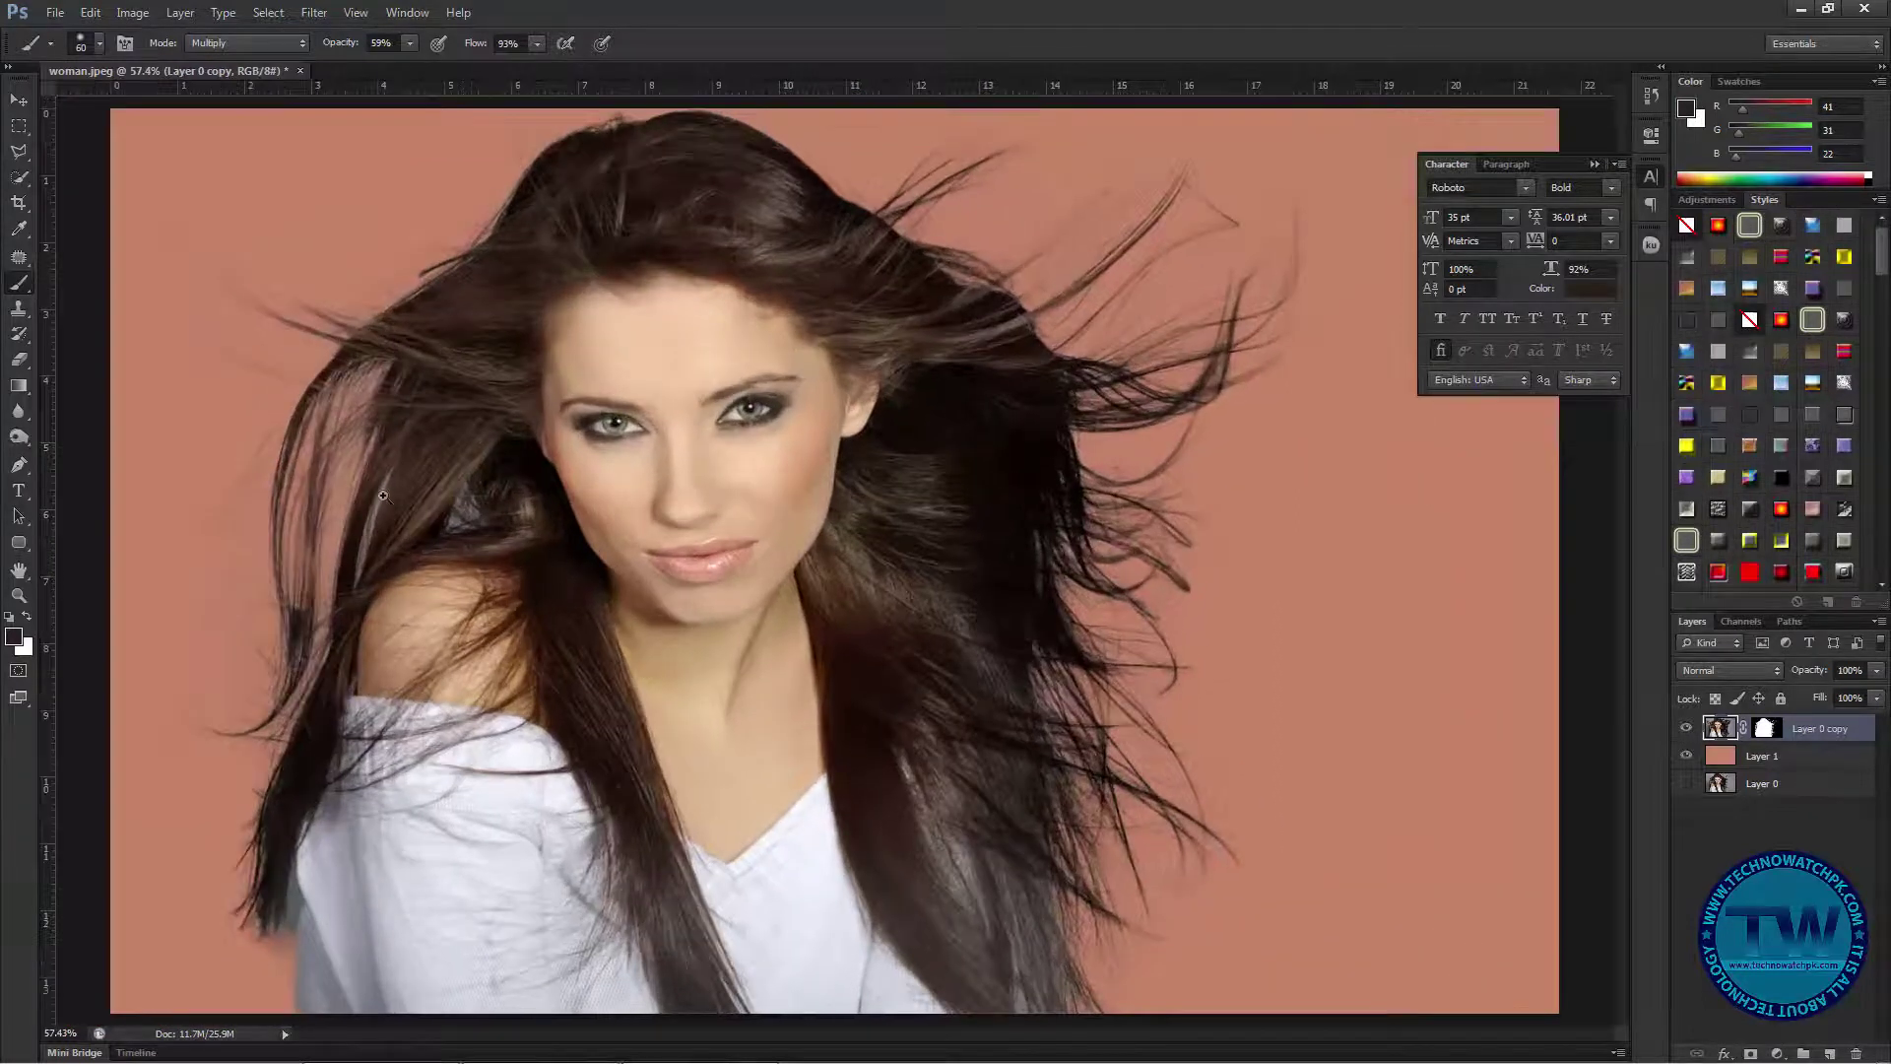
- Darken the pale bluish gap in the hair just above the bare shoulder with the Multiply brush
{"action": "scroll", "coordinate": [438, 553], "scroll_direction": "up", "scroll_amount": 2}
{"action": "scroll", "coordinate": [437, 553], "scroll_direction": "up", "scroll_amount": 1}
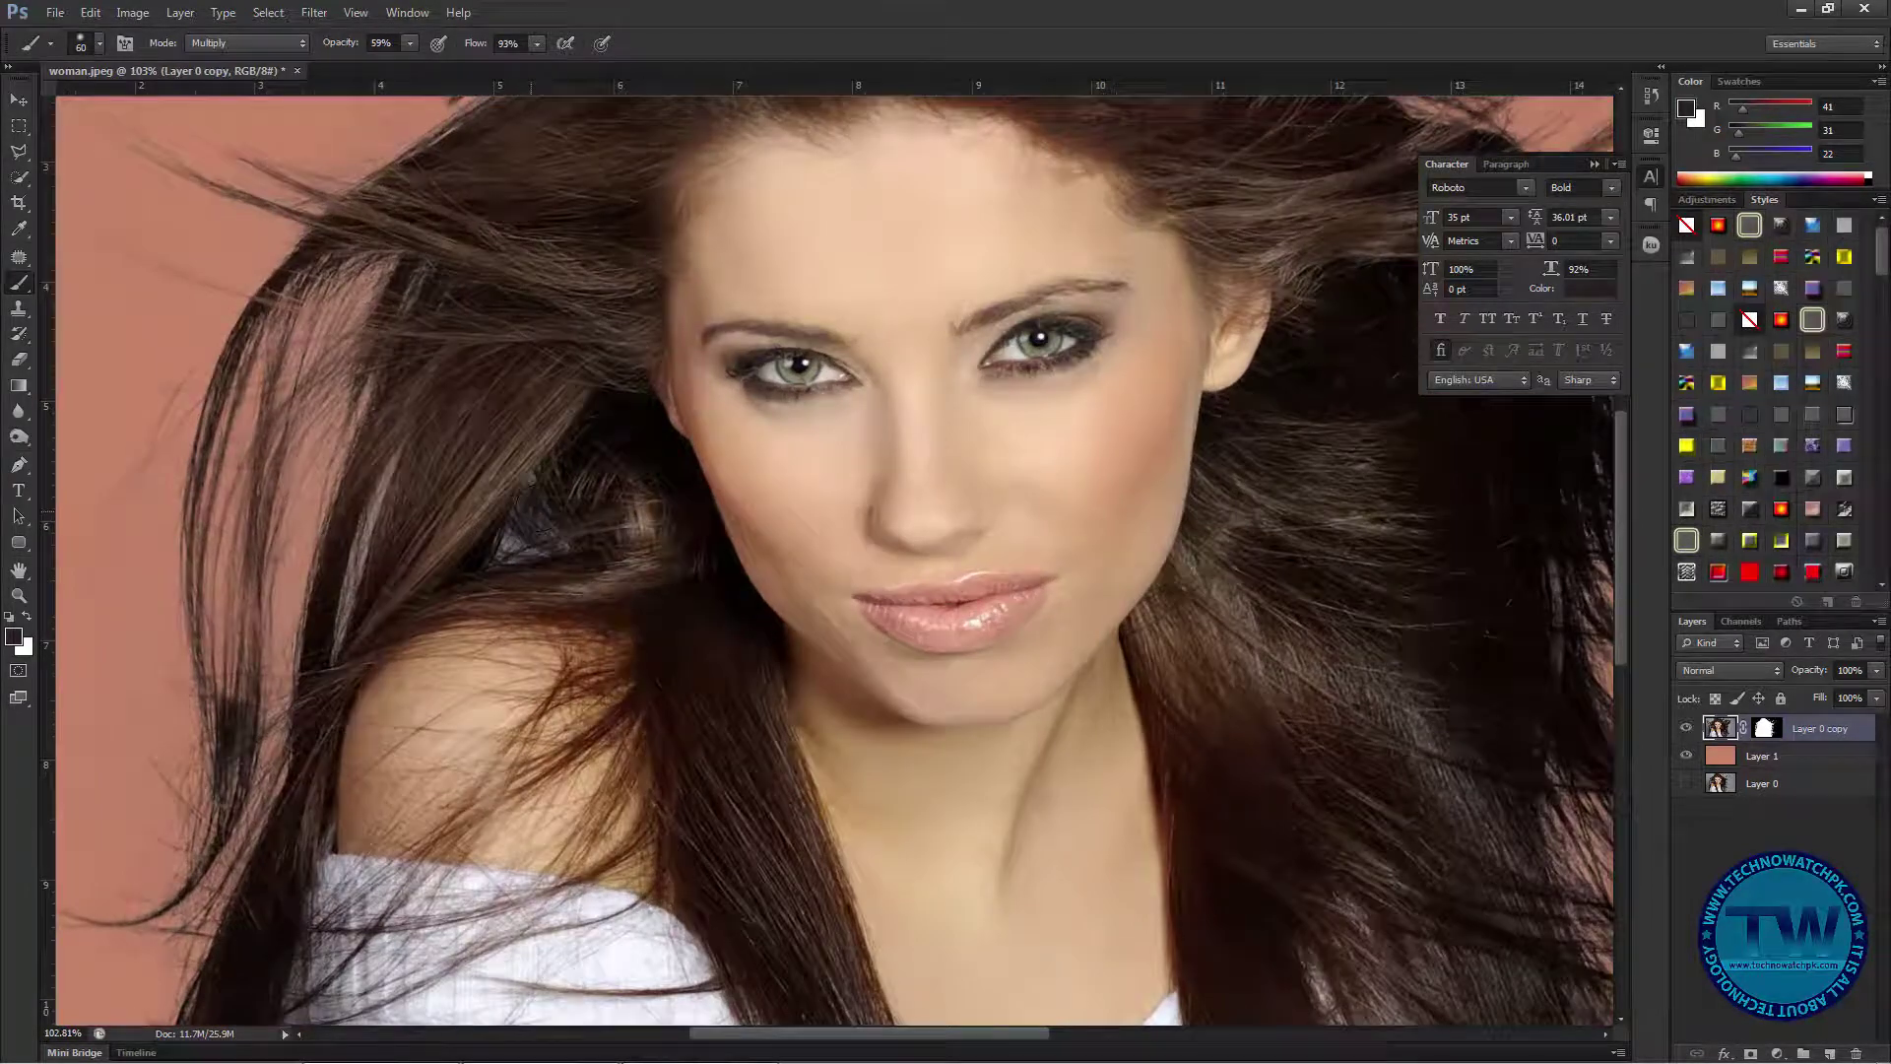
{"action": "left_click_drag", "start_coordinate": [512, 492], "coordinate": [498, 552]}
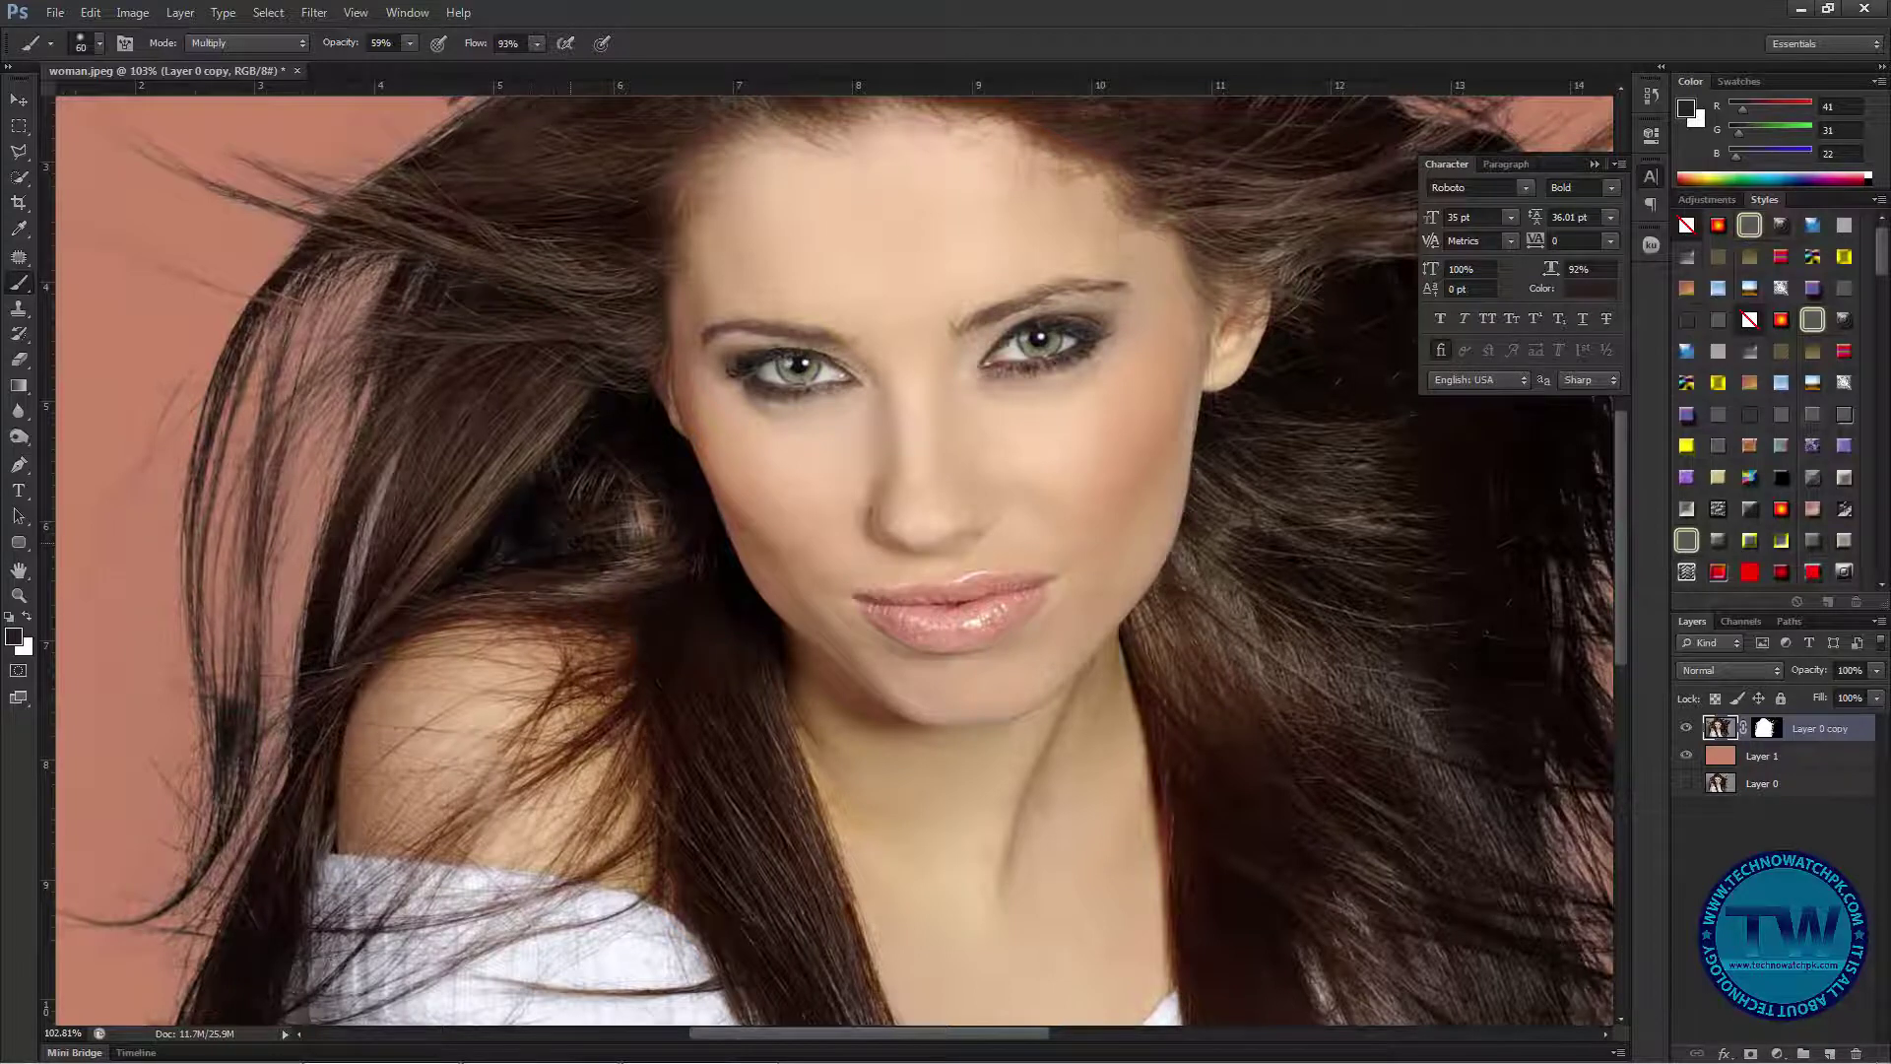
- Inspect the finished cut-out up close and as a whole, checking the flyaway strands on both sides of the head
{"action": "scroll", "coordinate": [588, 540], "scroll_direction": "down", "scroll_amount": 2}
{"action": "left_click_drag", "start_coordinate": [838, 625], "coordinate": [655, 517]}
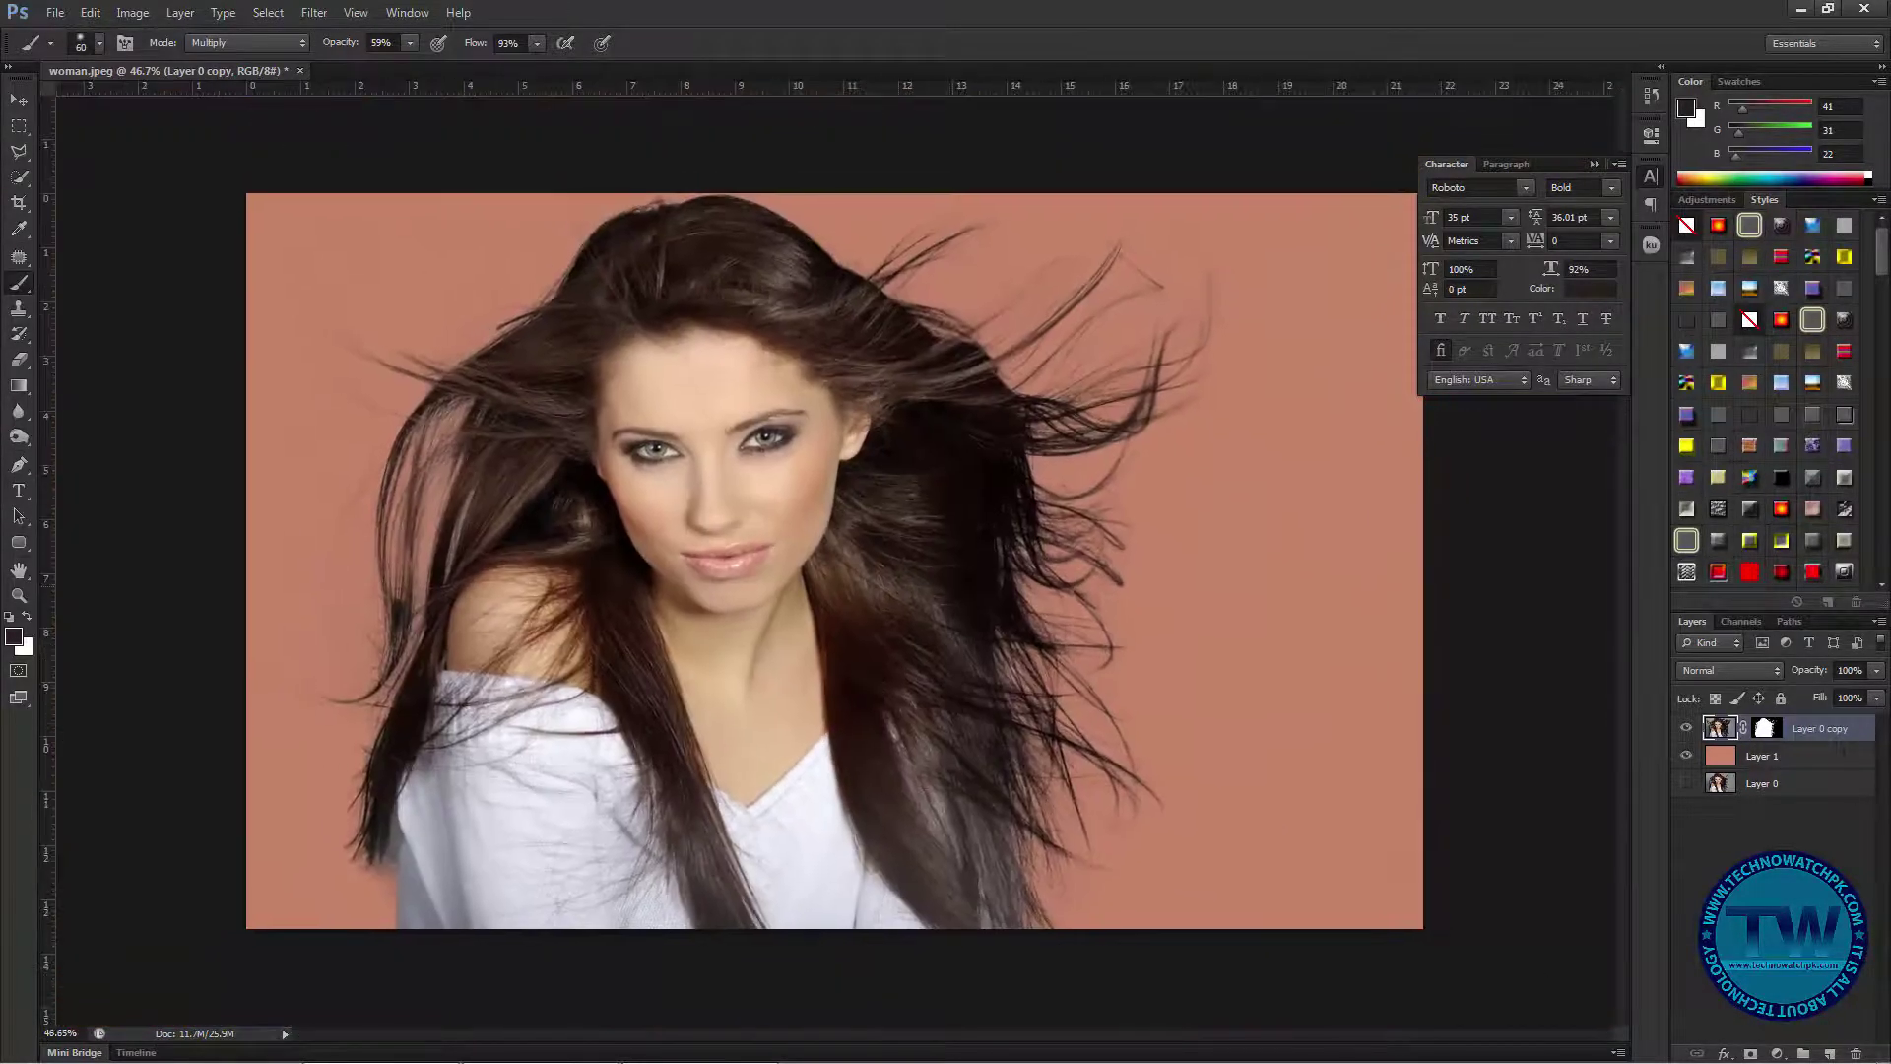
{"action": "scroll", "coordinate": [378, 719], "scroll_direction": "up", "scroll_amount": 2}
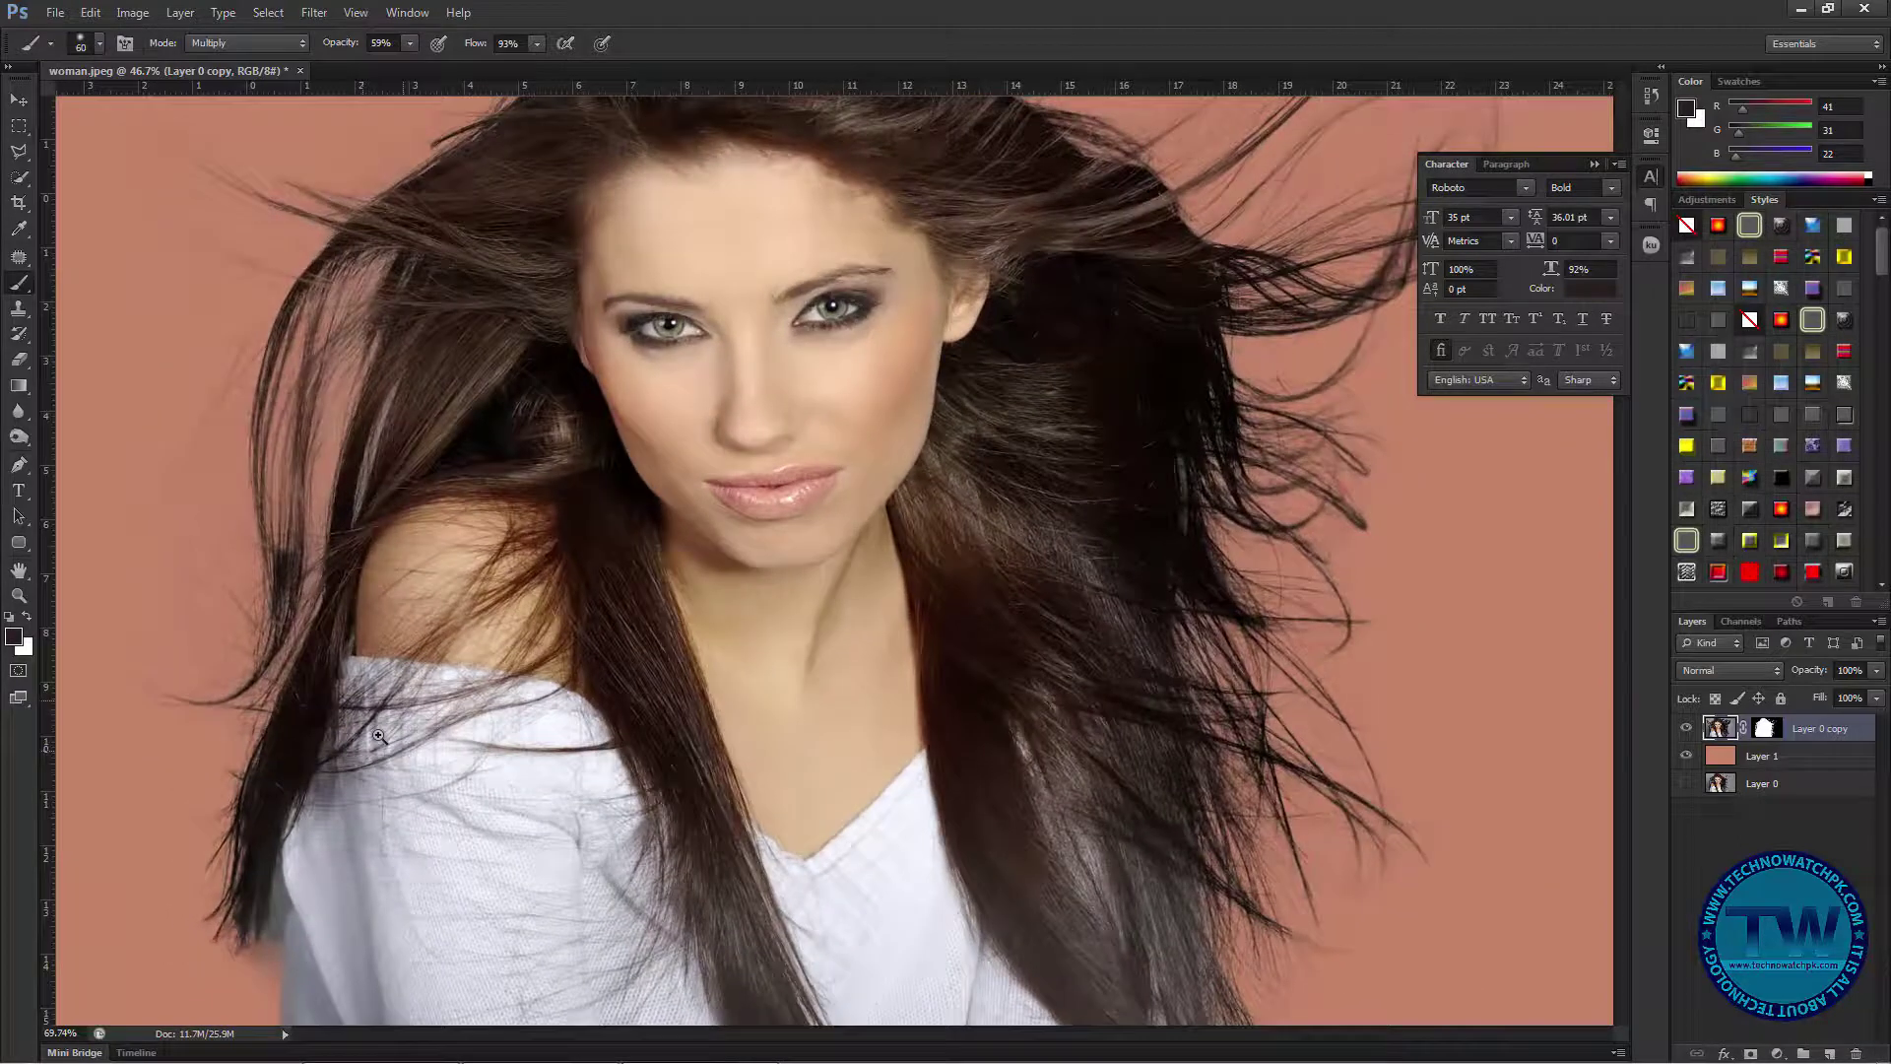
{"action": "left_click_drag", "start_coordinate": [853, 364], "coordinate": [764, 592]}
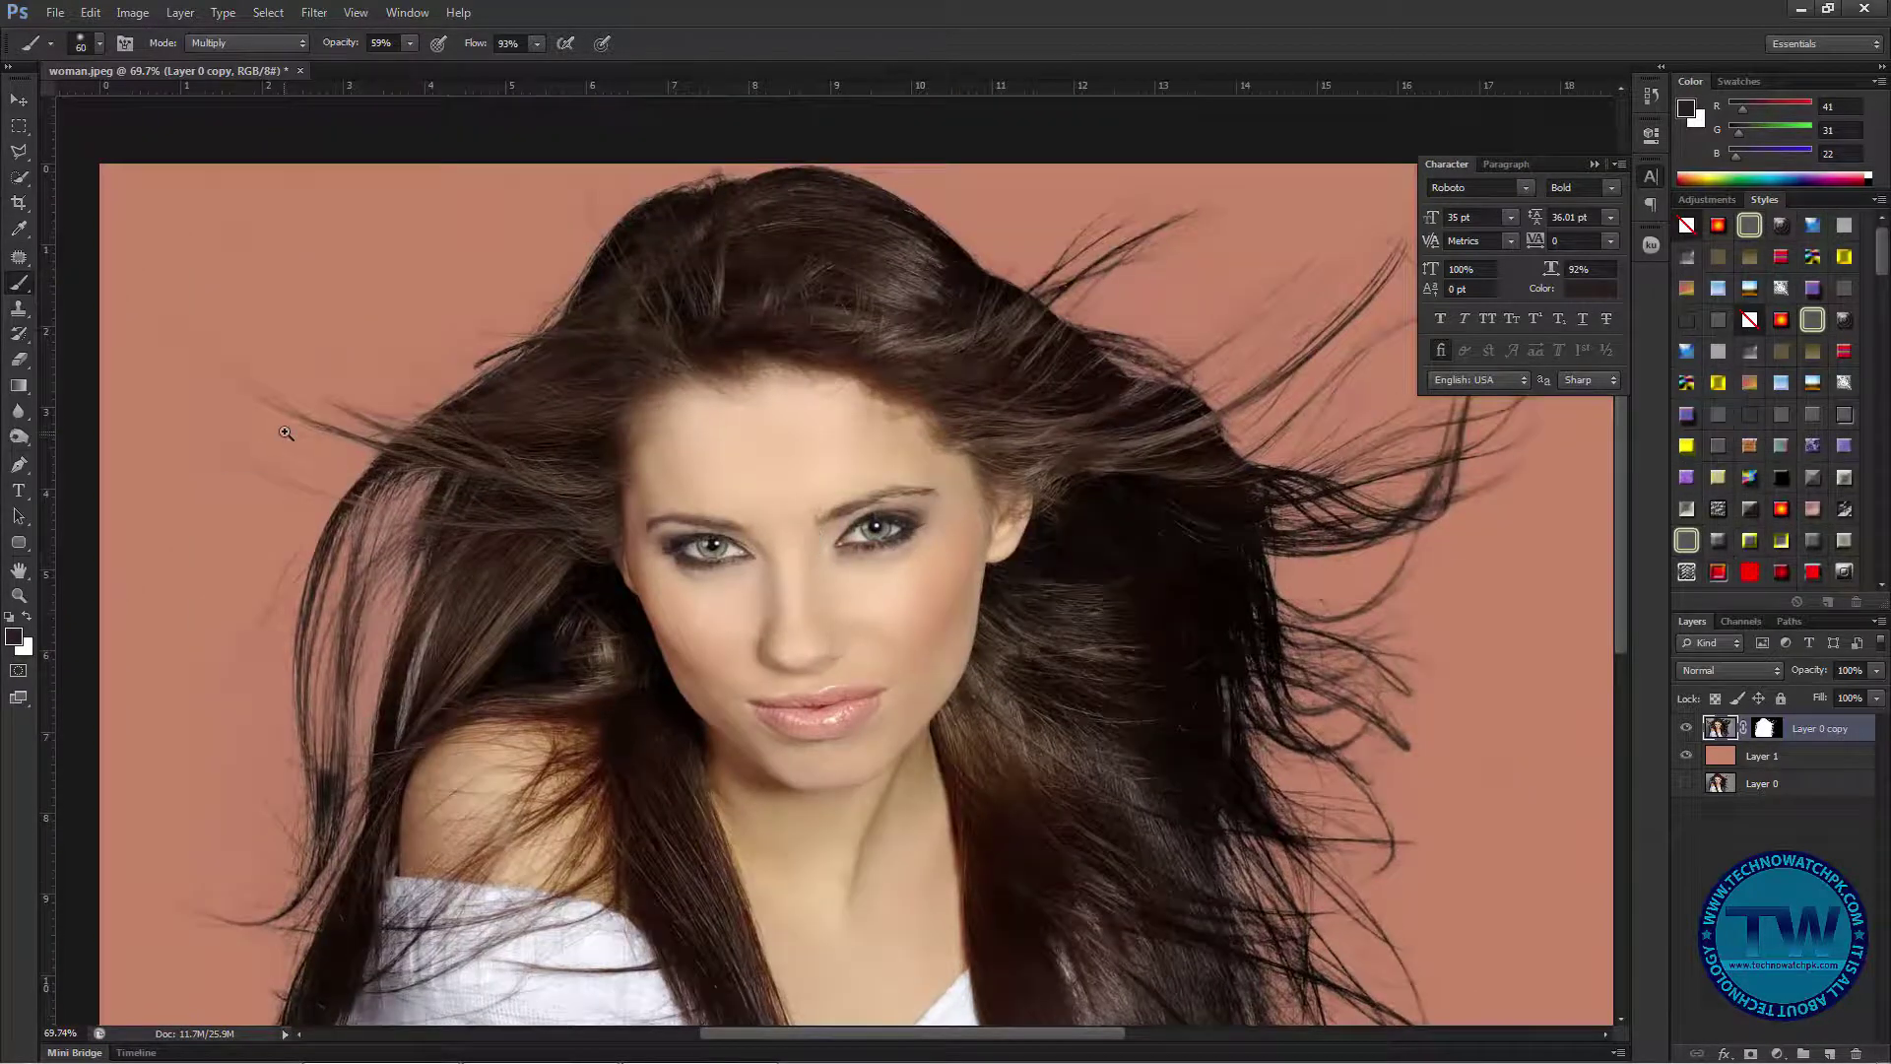
{"action": "scroll", "coordinate": [284, 436], "scroll_direction": "up", "scroll_amount": 4}
{"action": "mouse_move", "coordinate": [724, 299]}
{"action": "left_mouse_down"}
{"action": "mouse_move", "coordinate": [575, 371]}
{"action": "mouse_move", "coordinate": [452, 517]}
{"action": "left_mouse_up"}
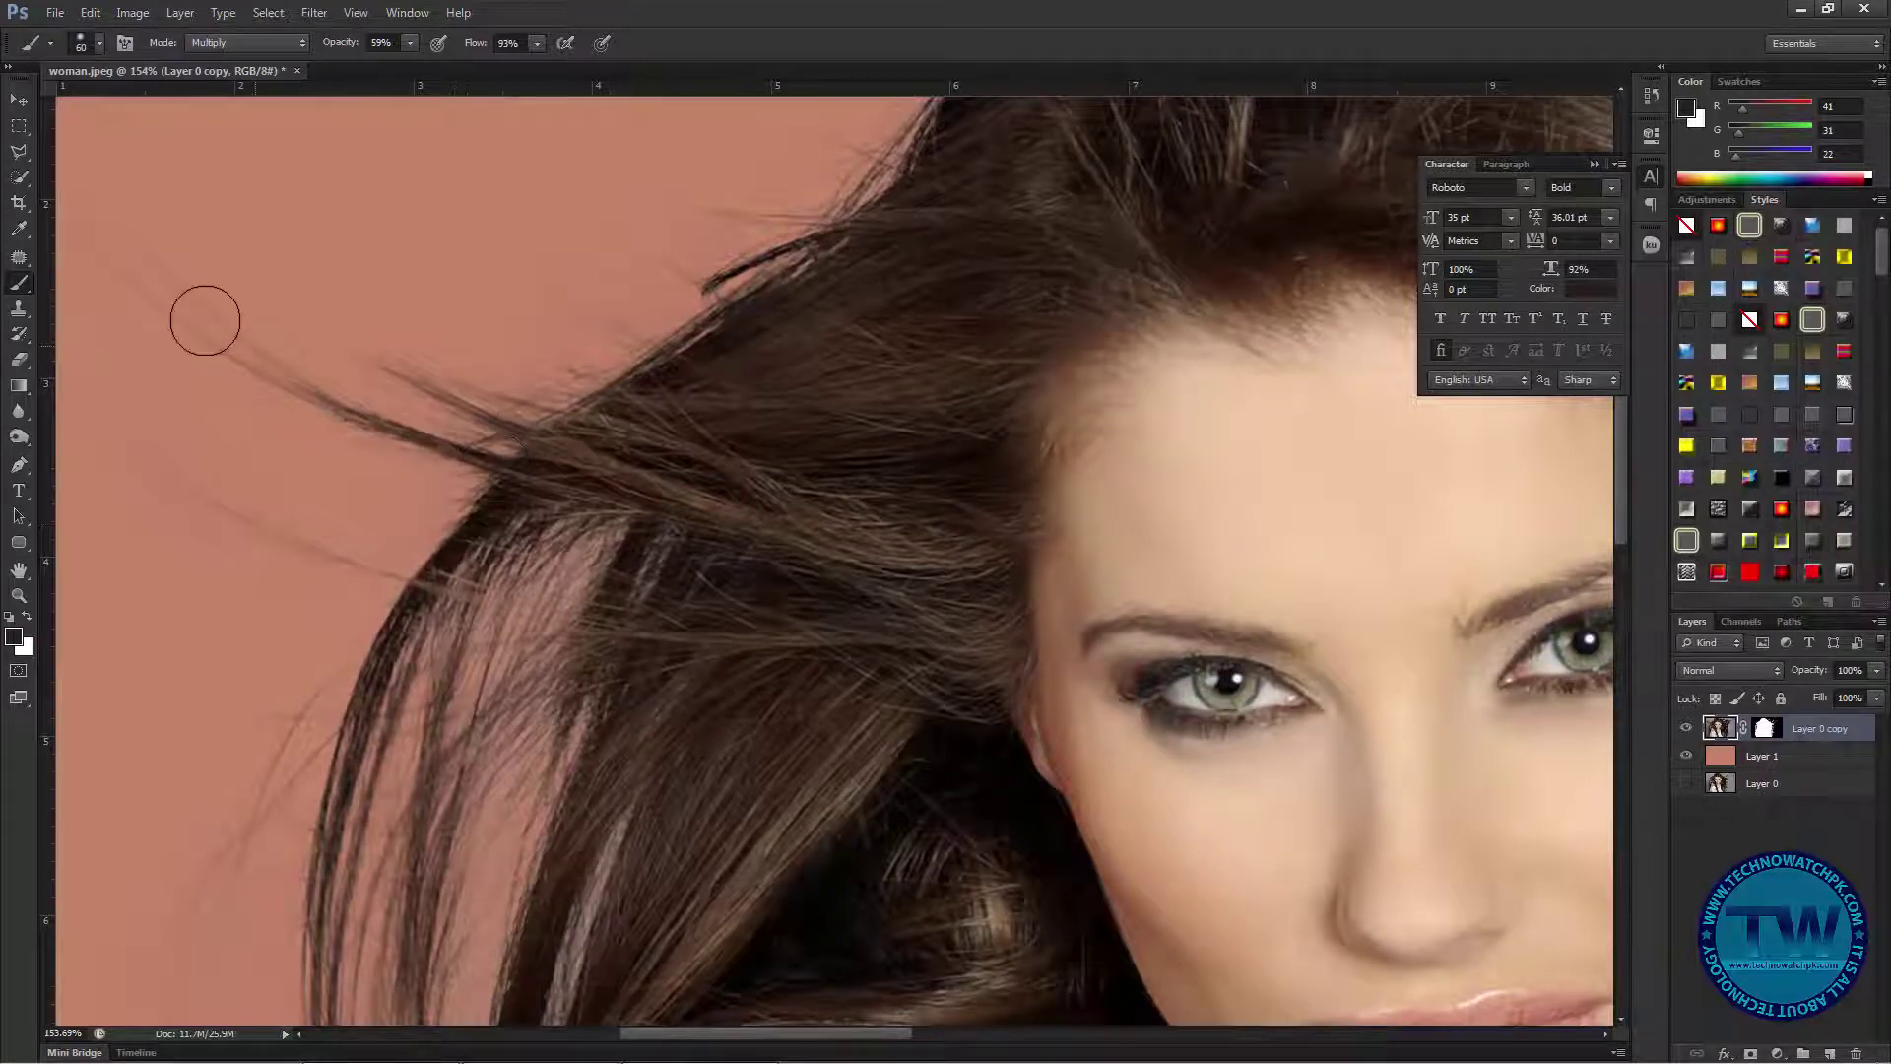
{"action": "scroll", "coordinate": [1175, 767], "scroll_direction": "down", "scroll_amount": 7}
{"action": "scroll", "coordinate": [848, 572], "scroll_direction": "up", "scroll_amount": 3}
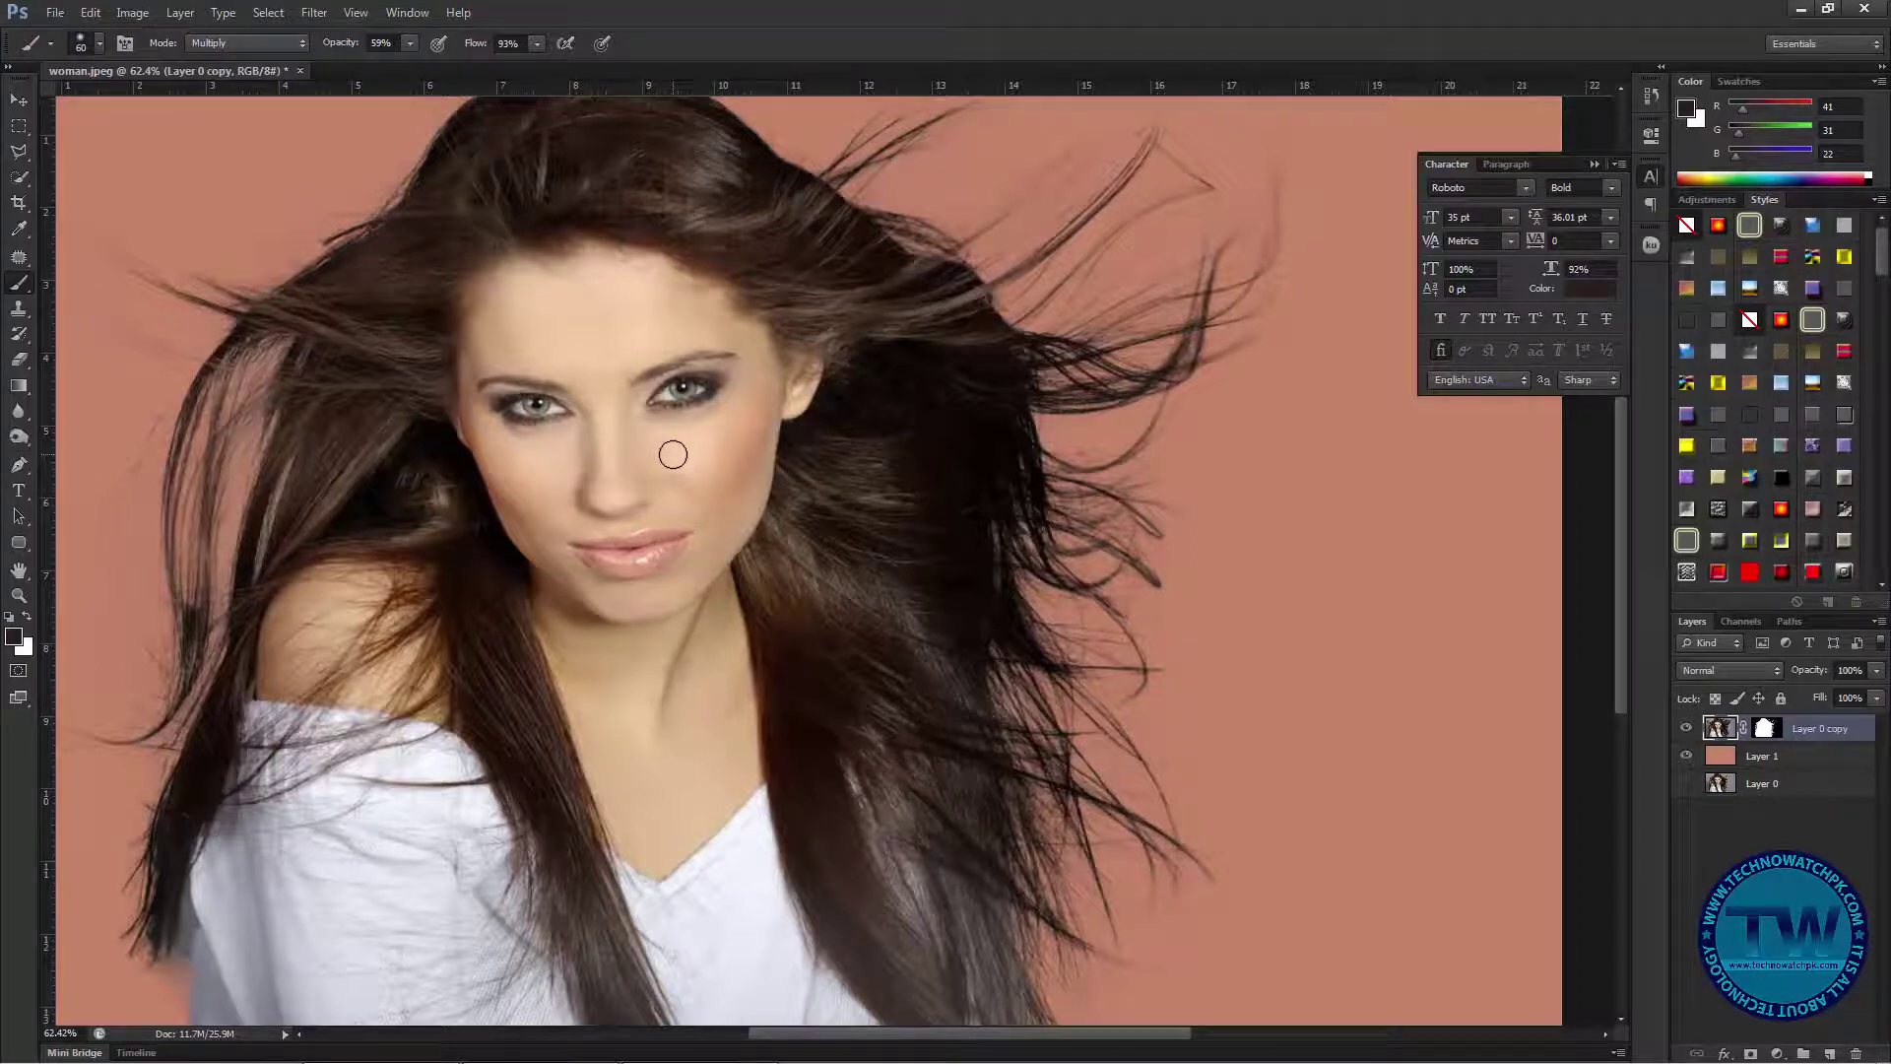
{"action": "scroll", "coordinate": [922, 642], "scroll_direction": "down", "scroll_amount": 1}
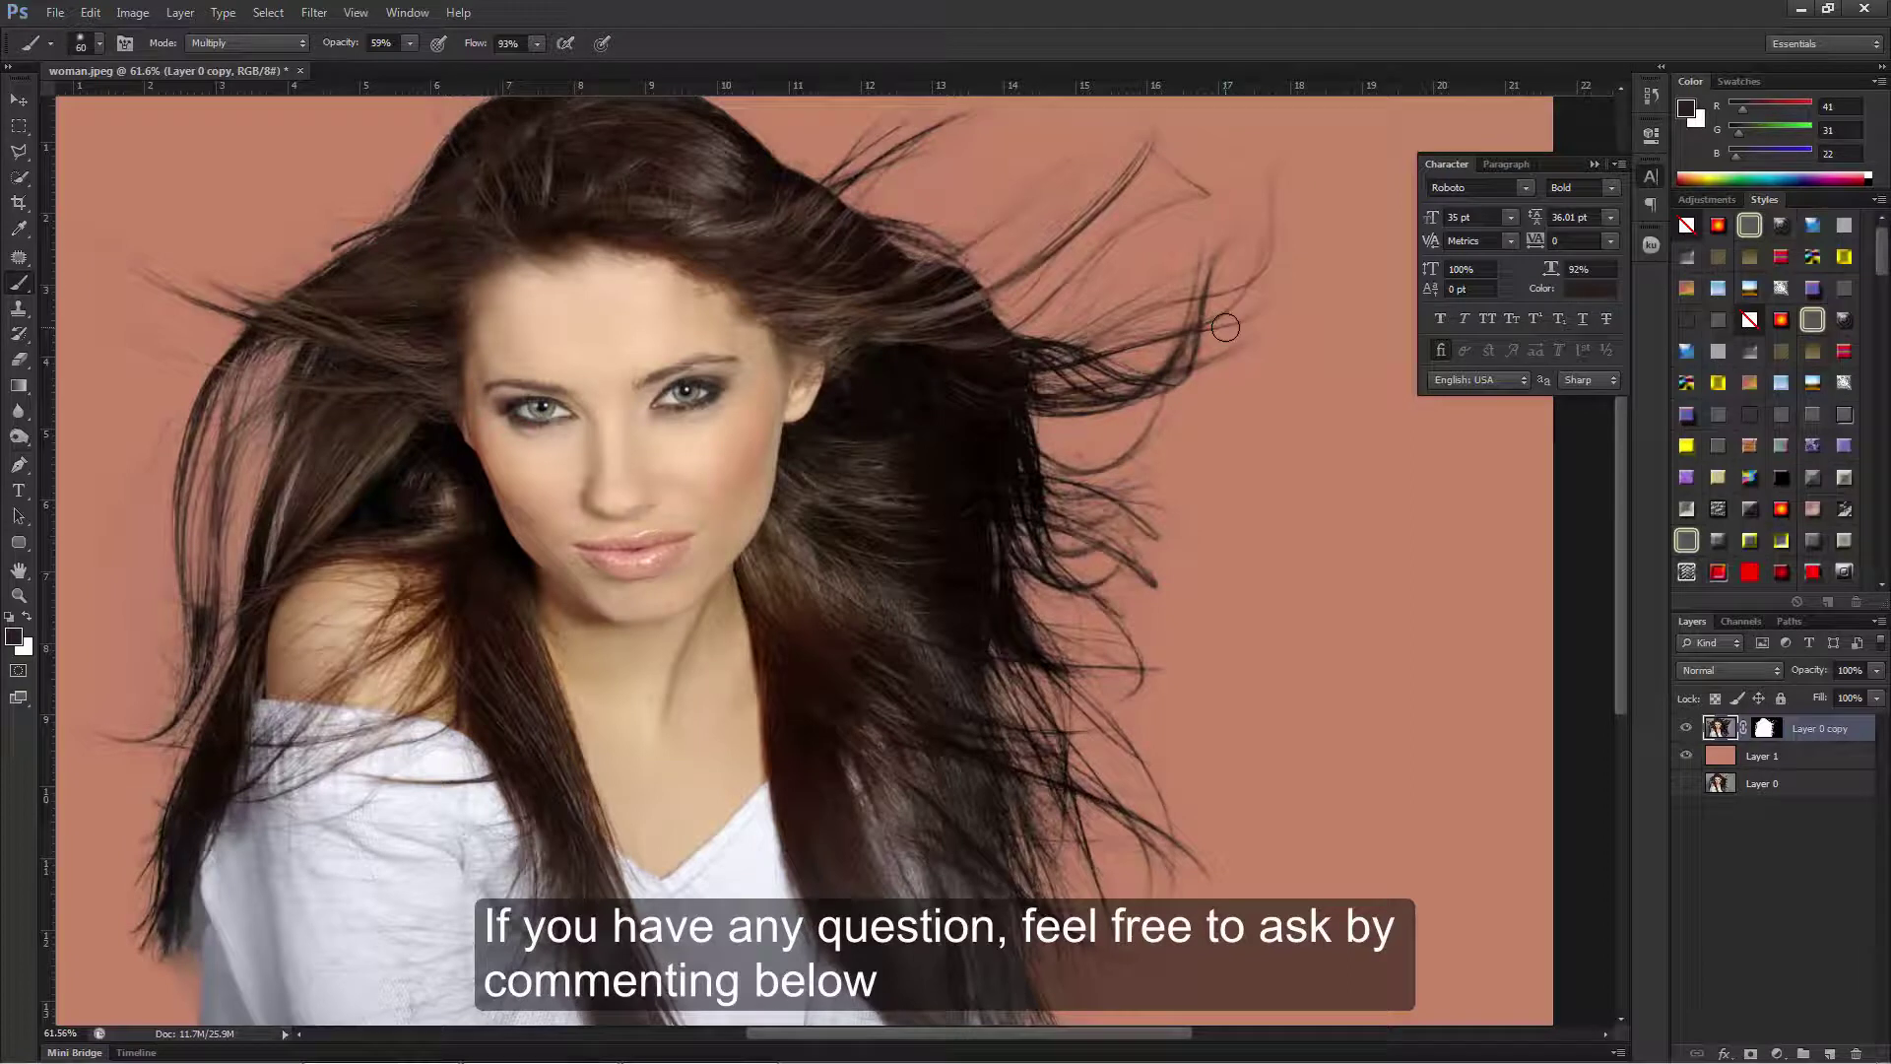
{"action": "left_click_drag", "start_coordinate": [1163, 361], "coordinate": [1181, 414]}
{"action": "scroll", "coordinate": [1182, 414], "scroll_direction": "down", "scroll_amount": 3}
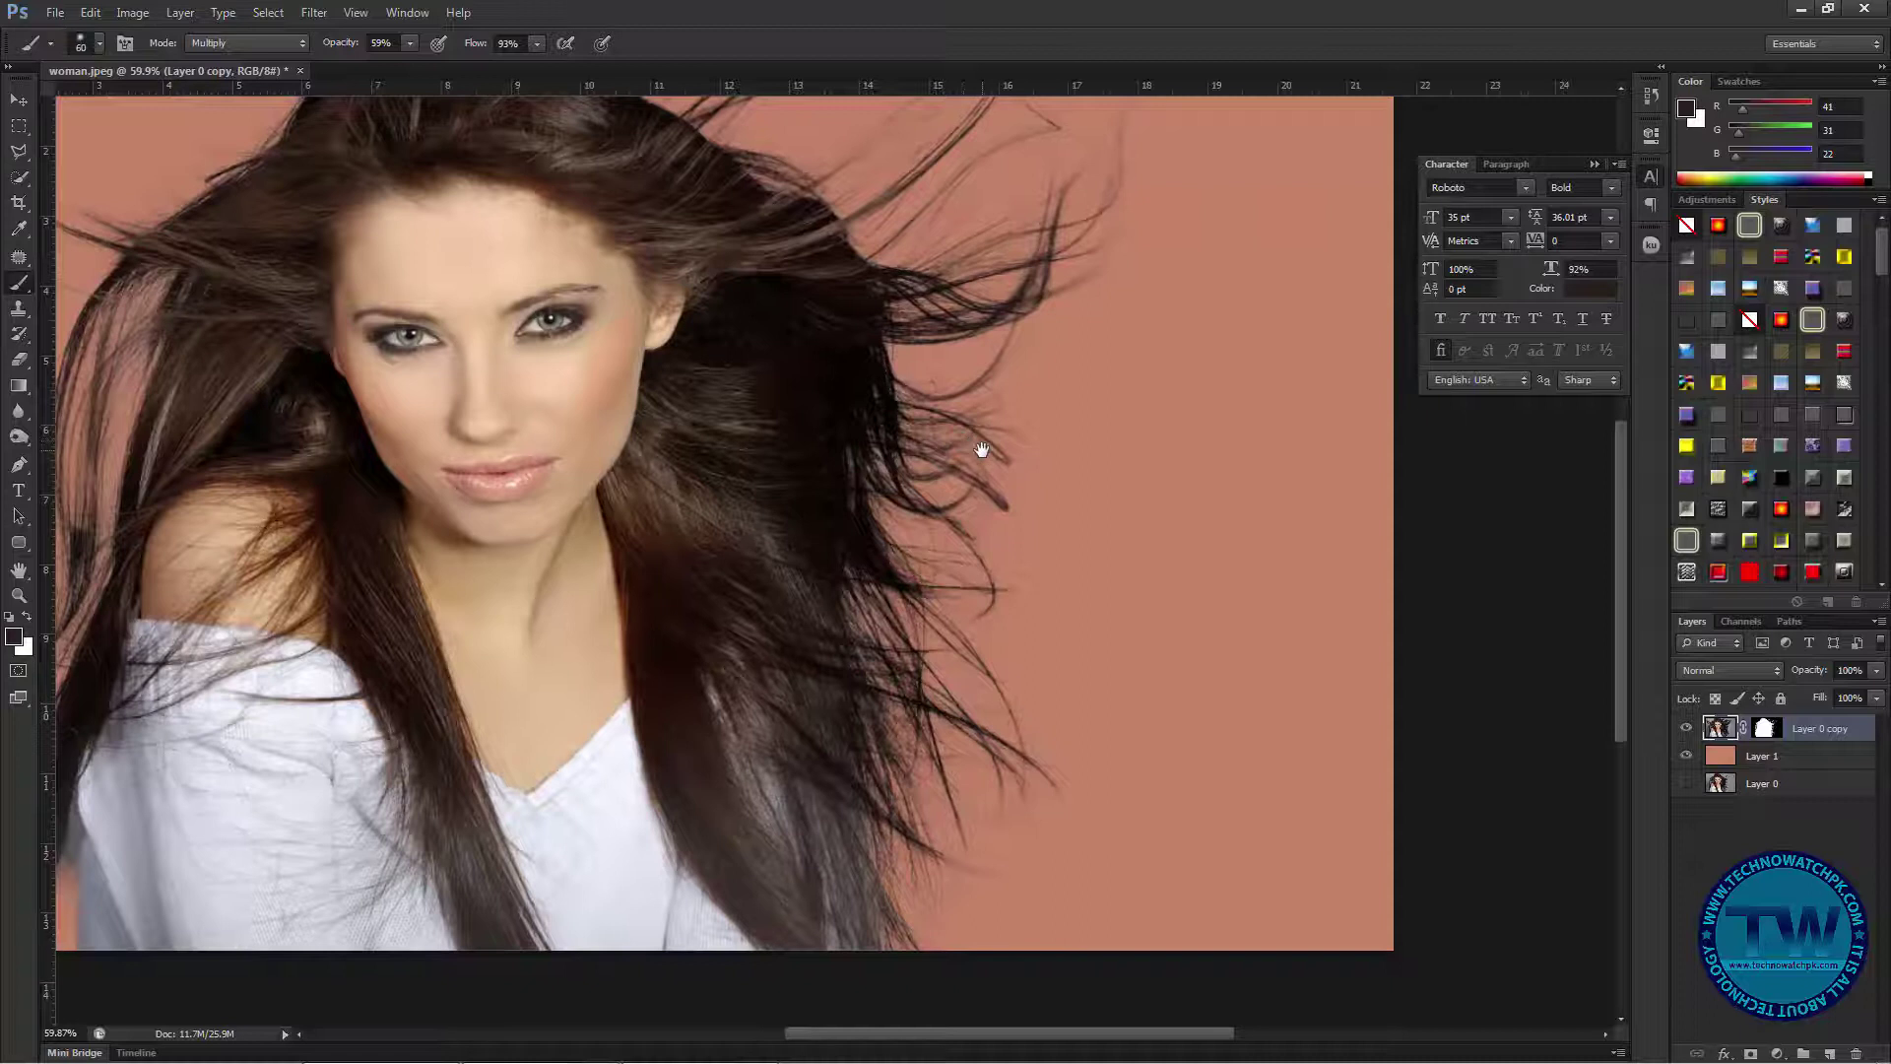
{"action": "scroll", "coordinate": [1059, 518], "scroll_direction": "up", "scroll_amount": 2}
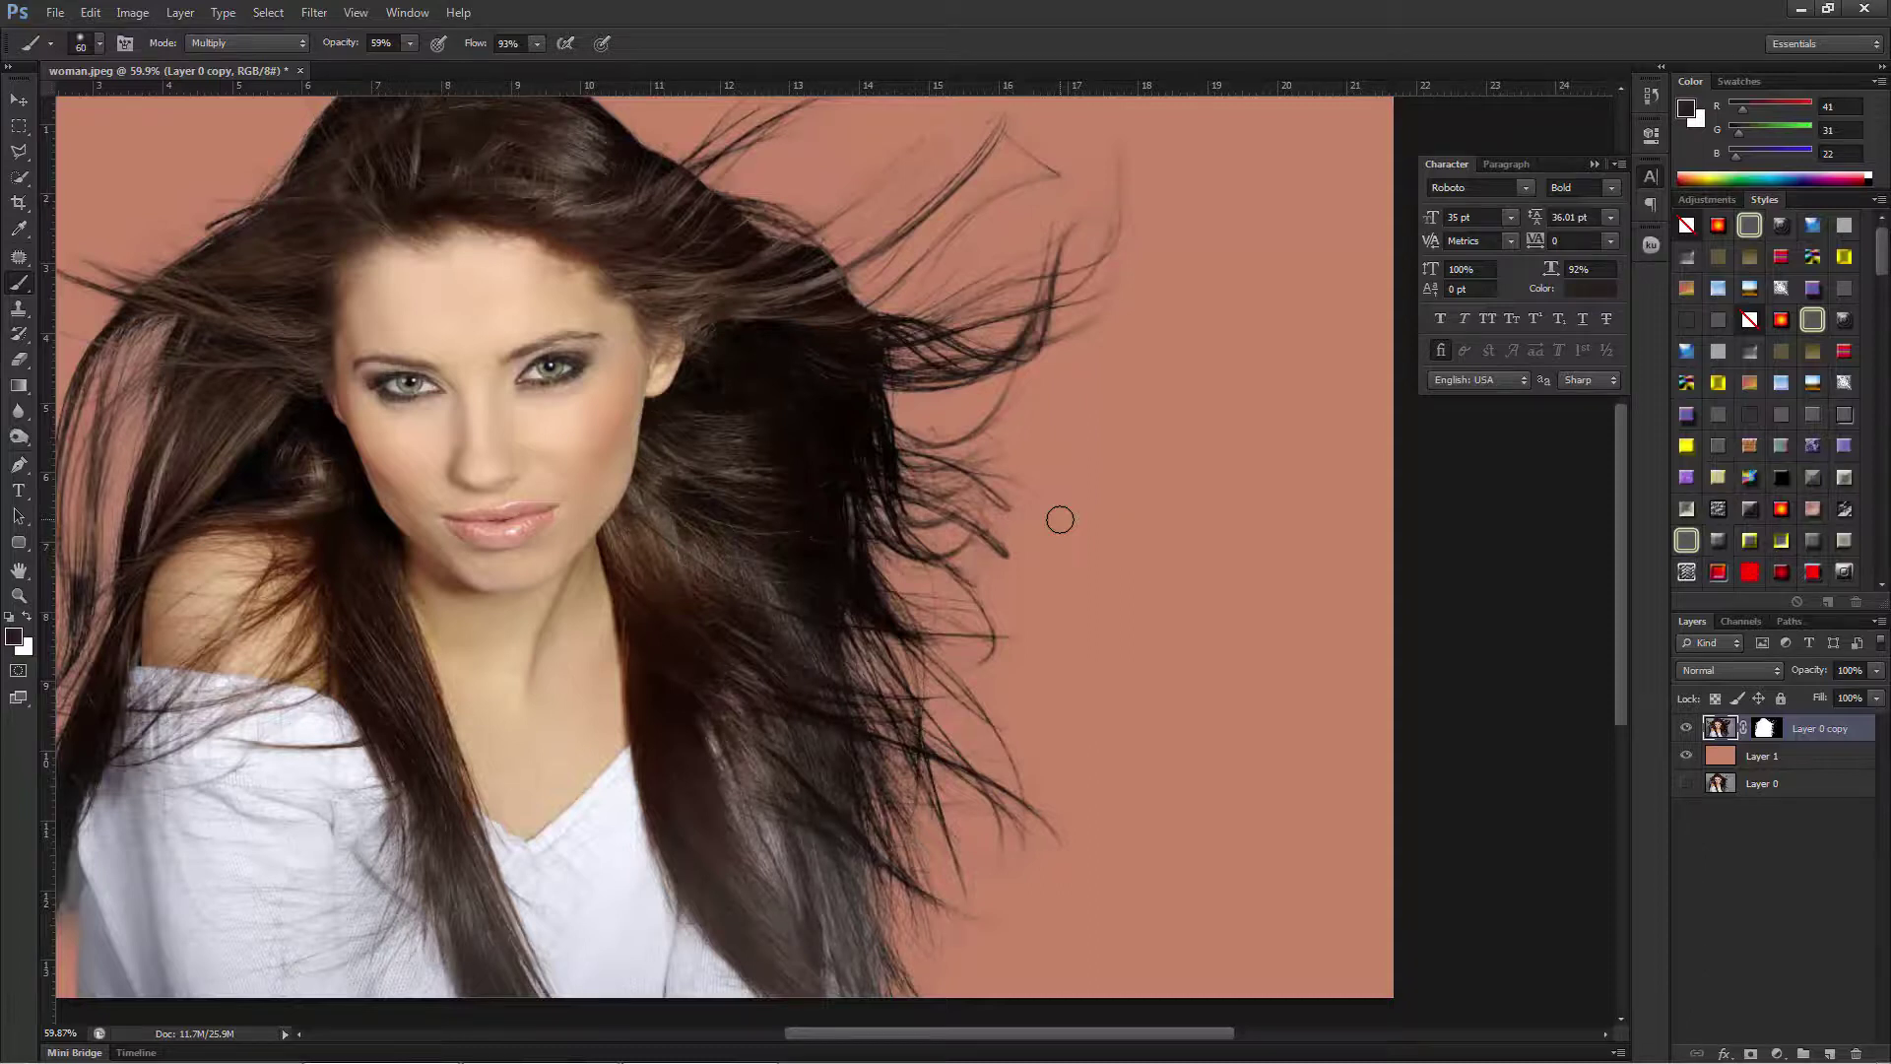
{"action": "mouse_move", "coordinate": [1030, 602]}
{"action": "left_mouse_down"}
{"action": "mouse_move", "coordinate": [1005, 602]}
{"action": "mouse_move", "coordinate": [1034, 602]}
{"action": "left_mouse_up"}
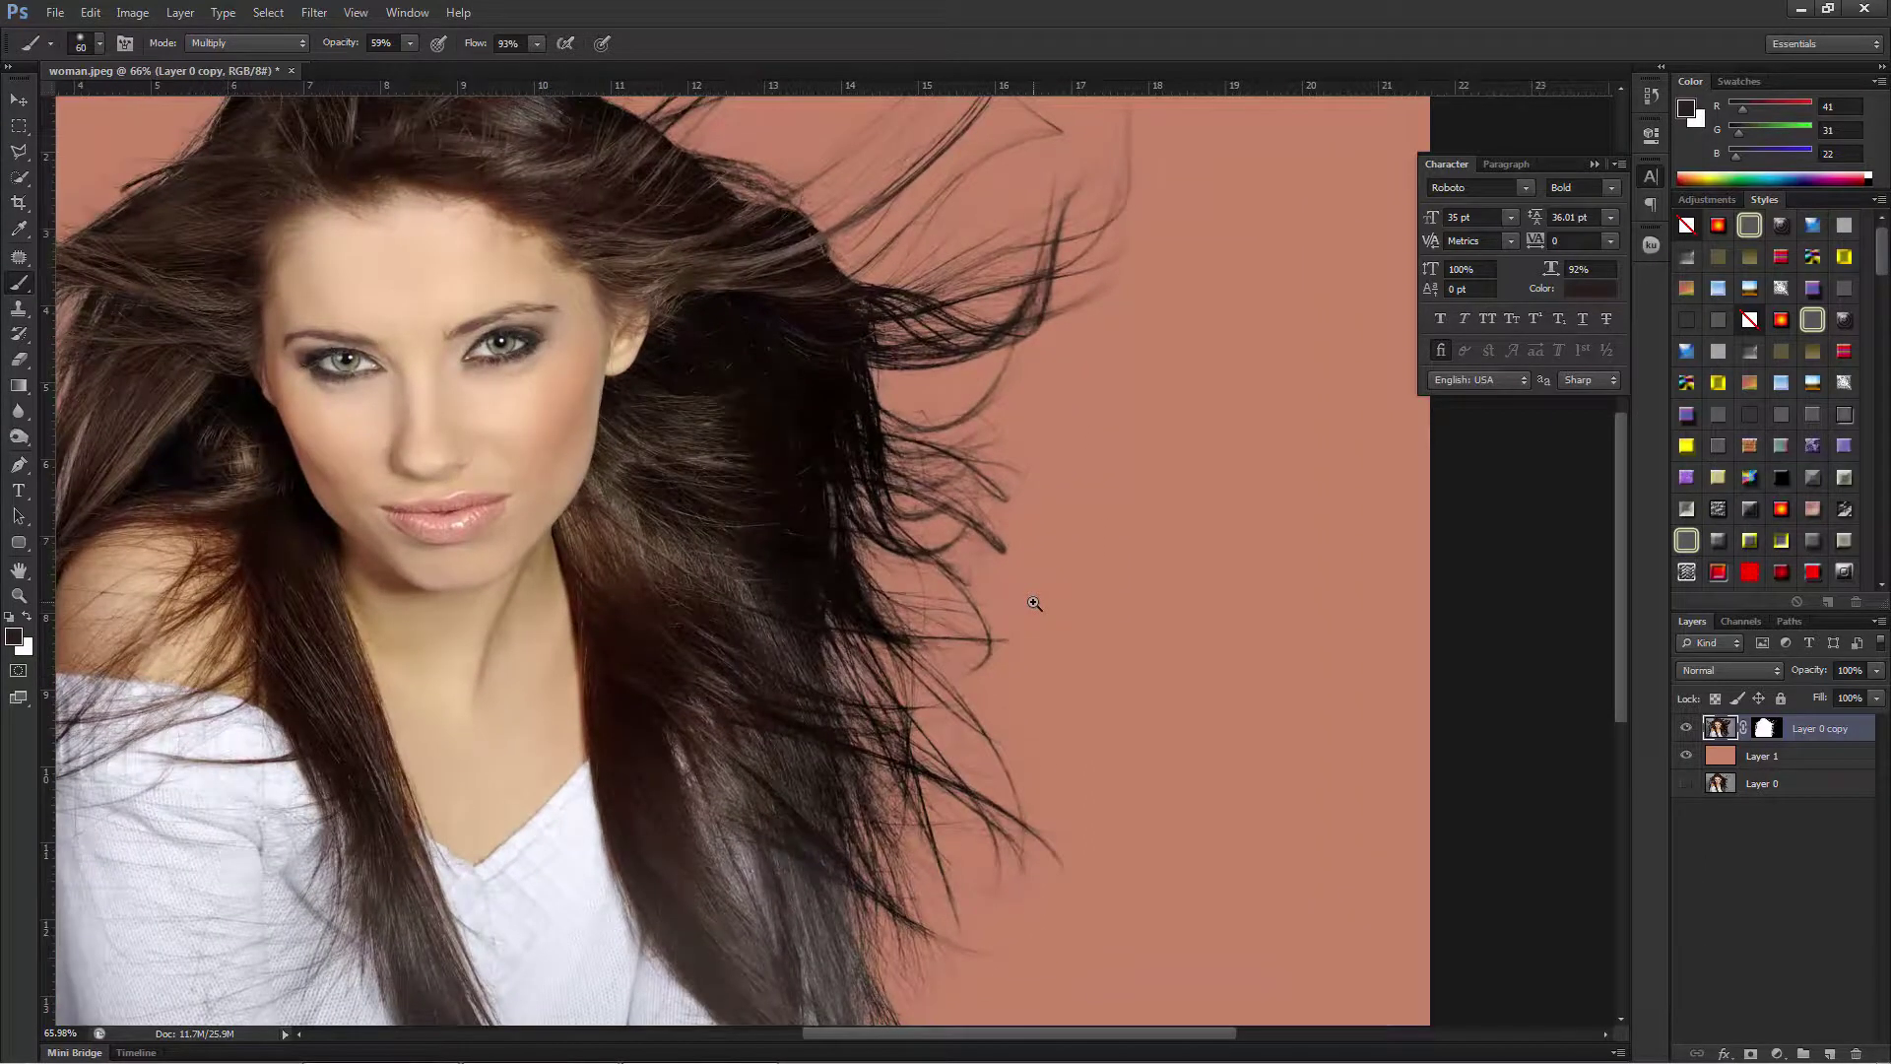